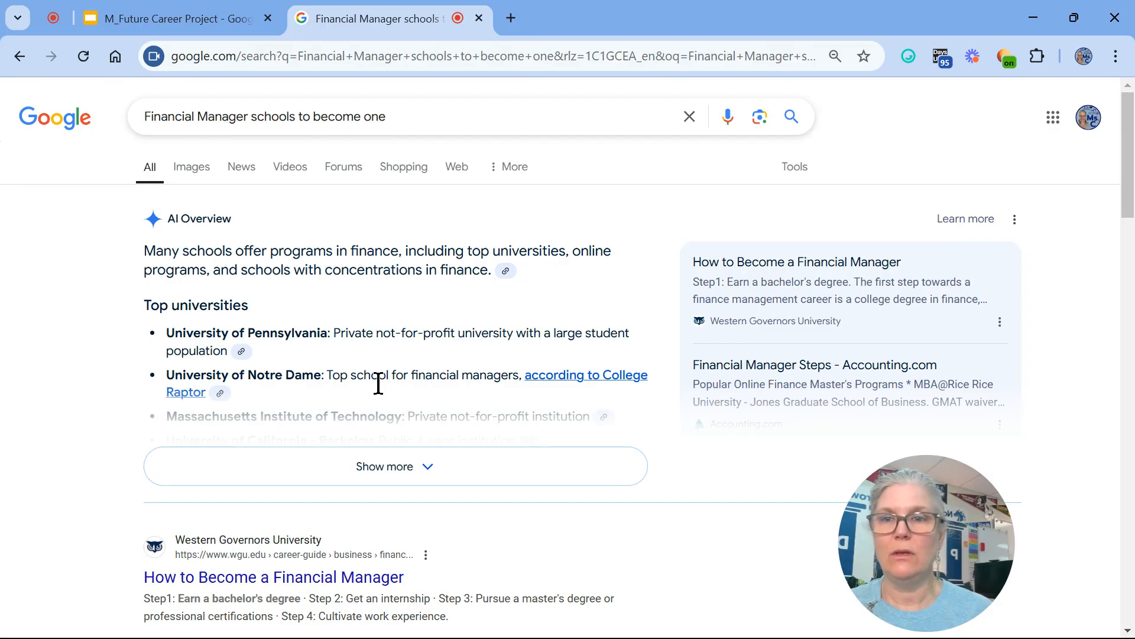
Expand the AI Overview on financial manager schools and look through its university lists and the search results below
click(377, 477)
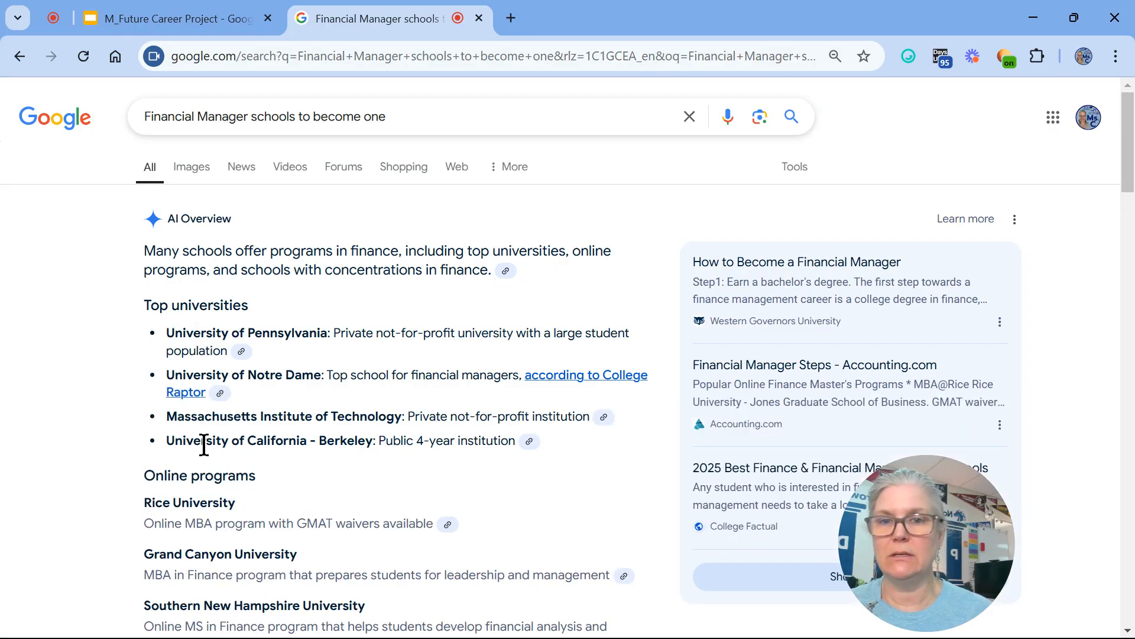
scroll(269, 478, down, 3)
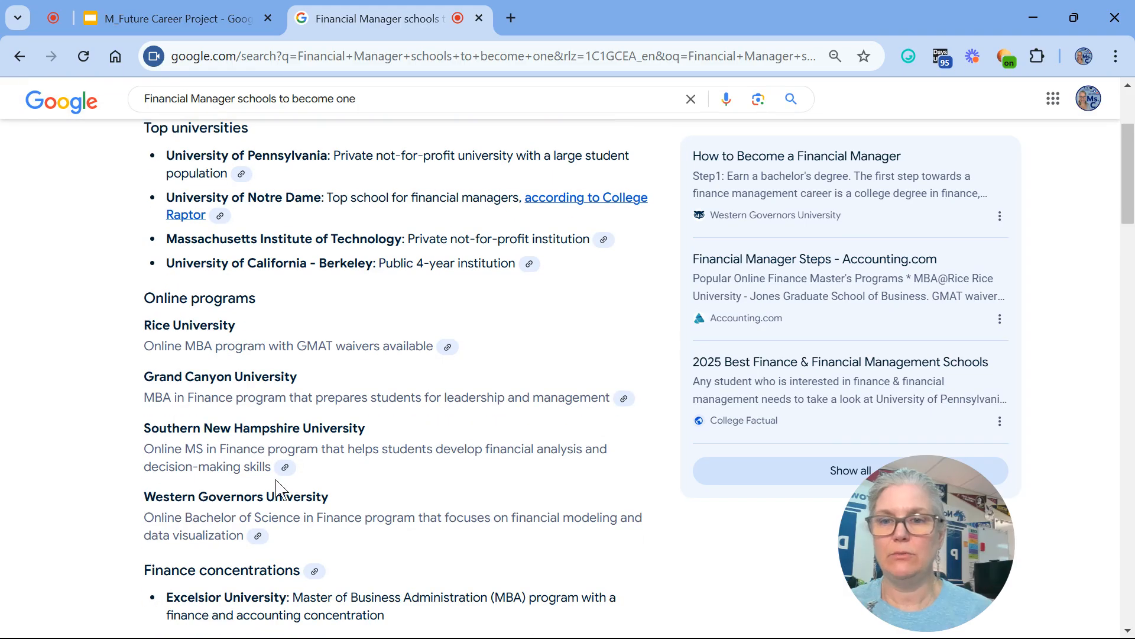
scroll(277, 490, down, 18)
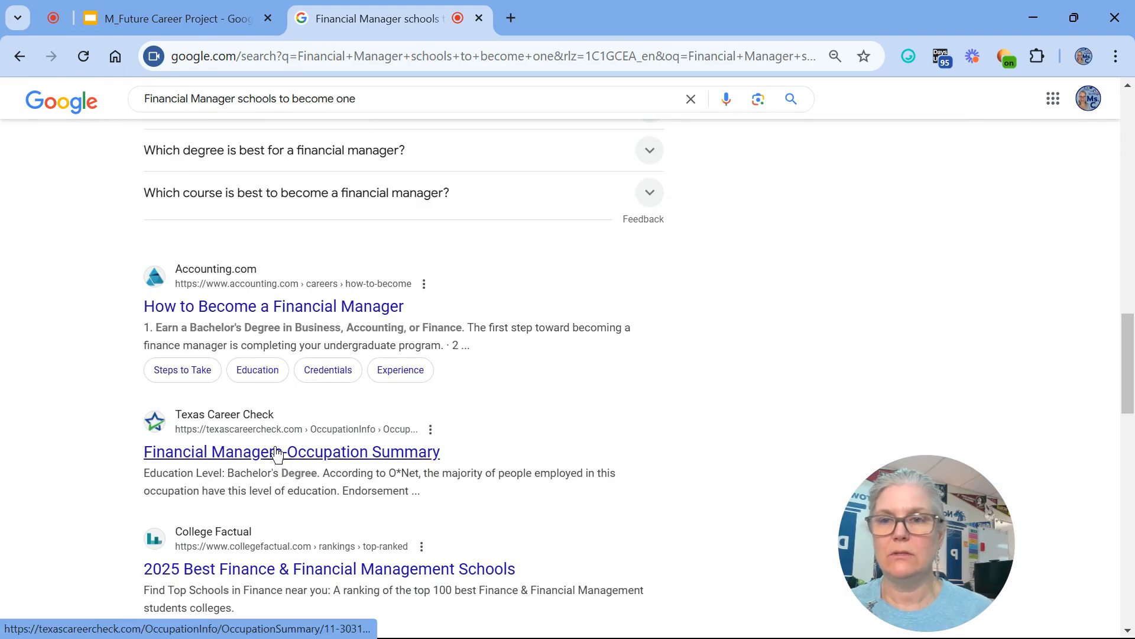
scroll(350, 397, up, 8)
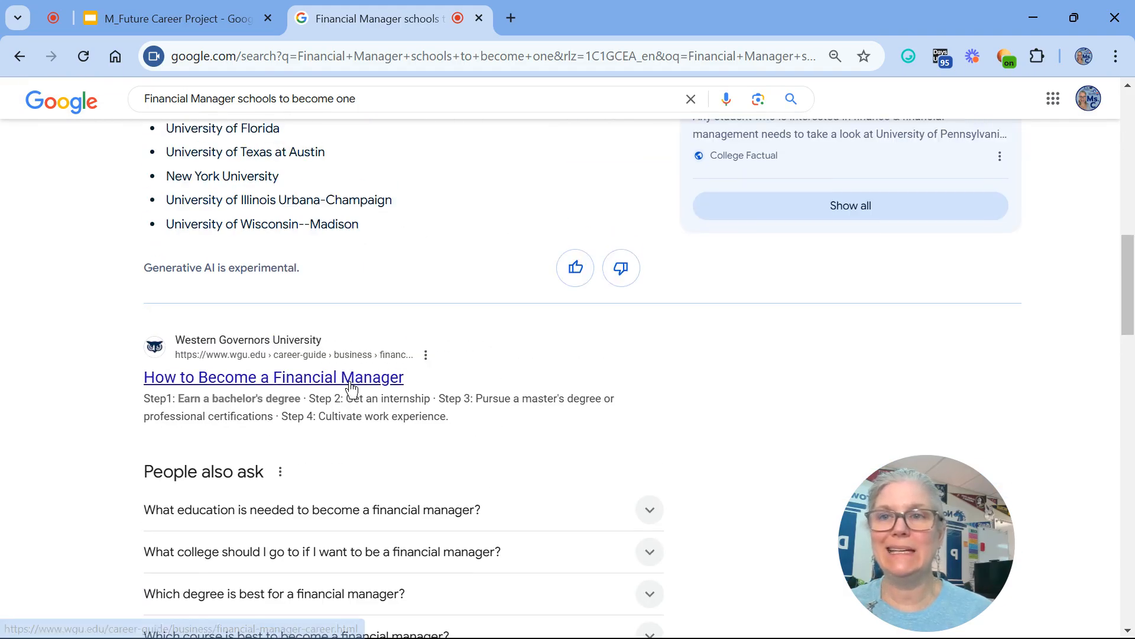
scroll(351, 388, down, 4)
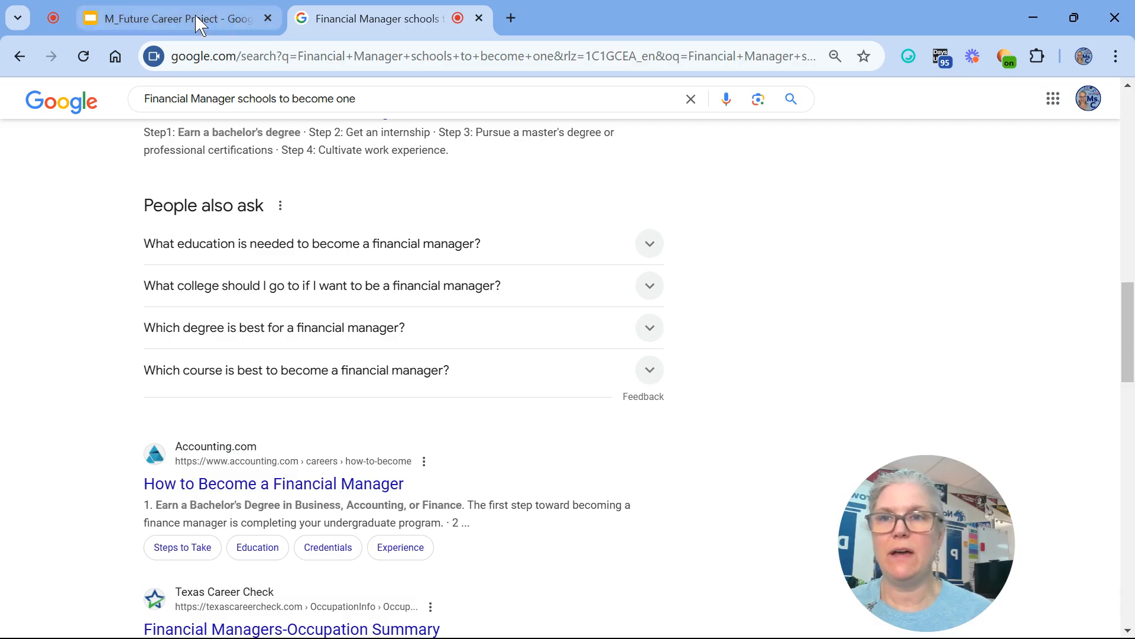
Check the Required Education & Experience box in the M_Future Career Project presentation and compare it with the financial manager school search results
click(230, 23)
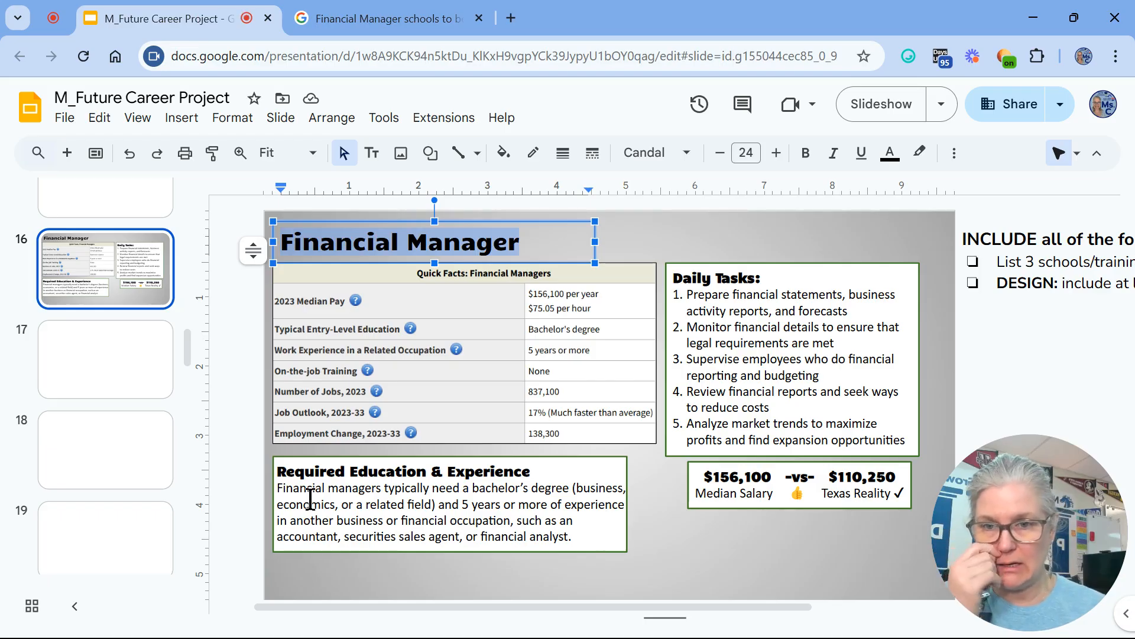
click(341, 506)
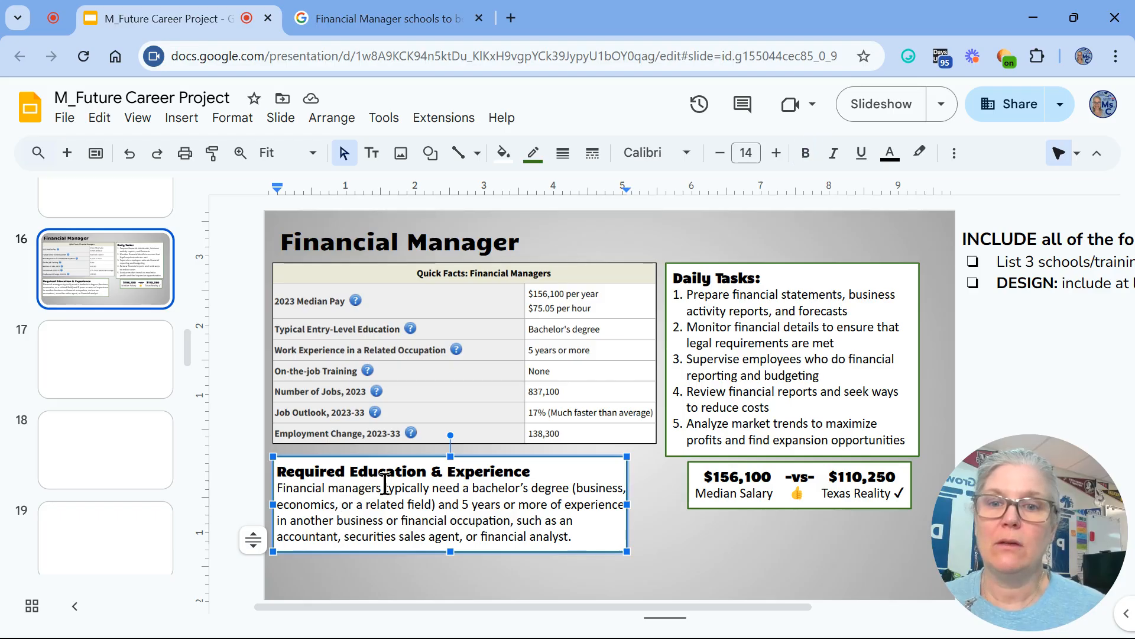
click(412, 10)
scroll(373, 449, down, 4)
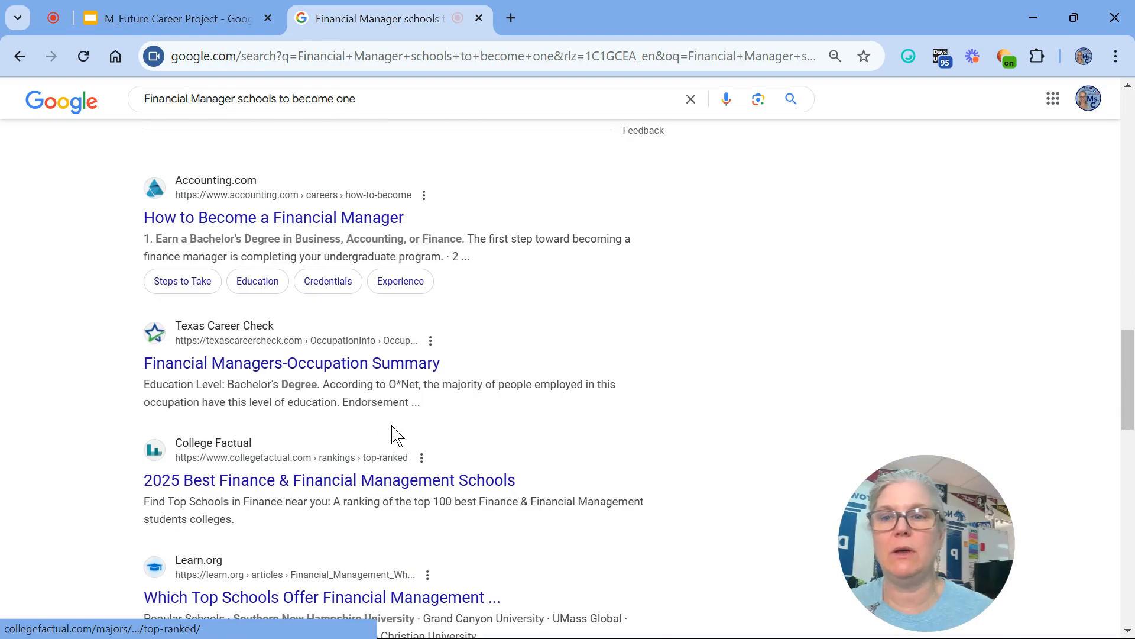
scroll(408, 417, up, 12)
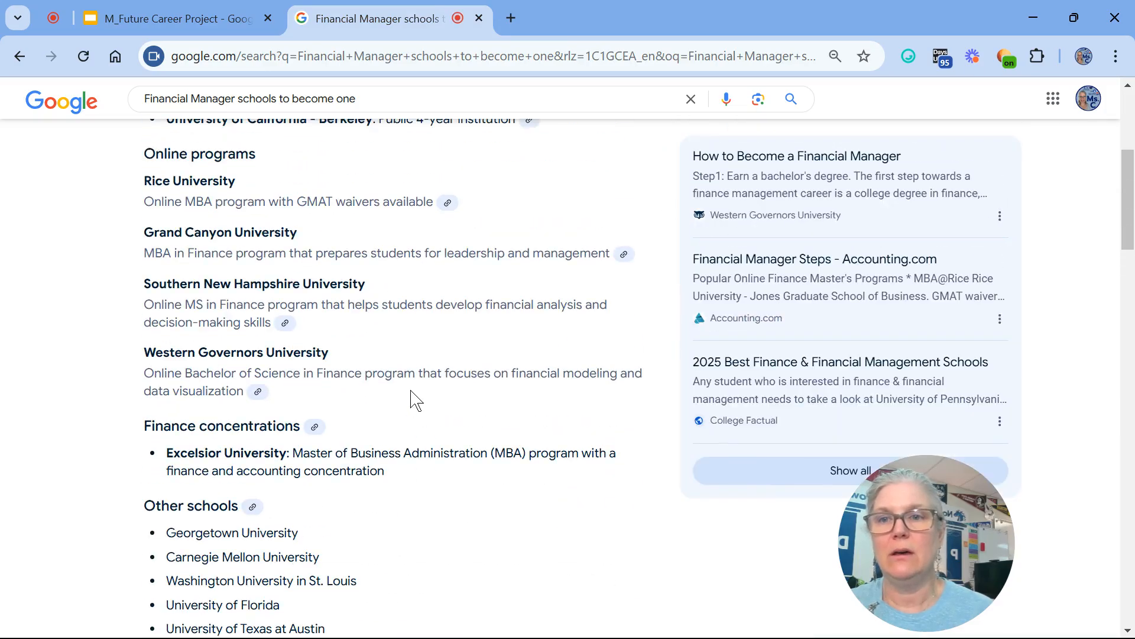
scroll(414, 399, up, 5)
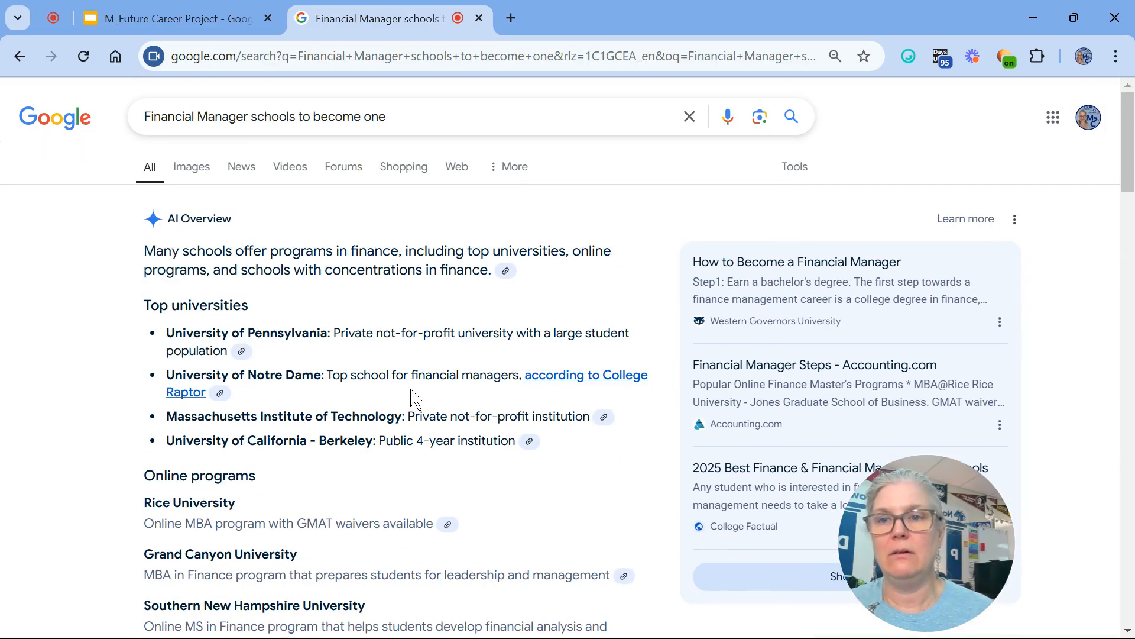
Replace the Google query with "best schools in texas for finance" and run the search
double_click(243, 117)
key(ctrl+a)
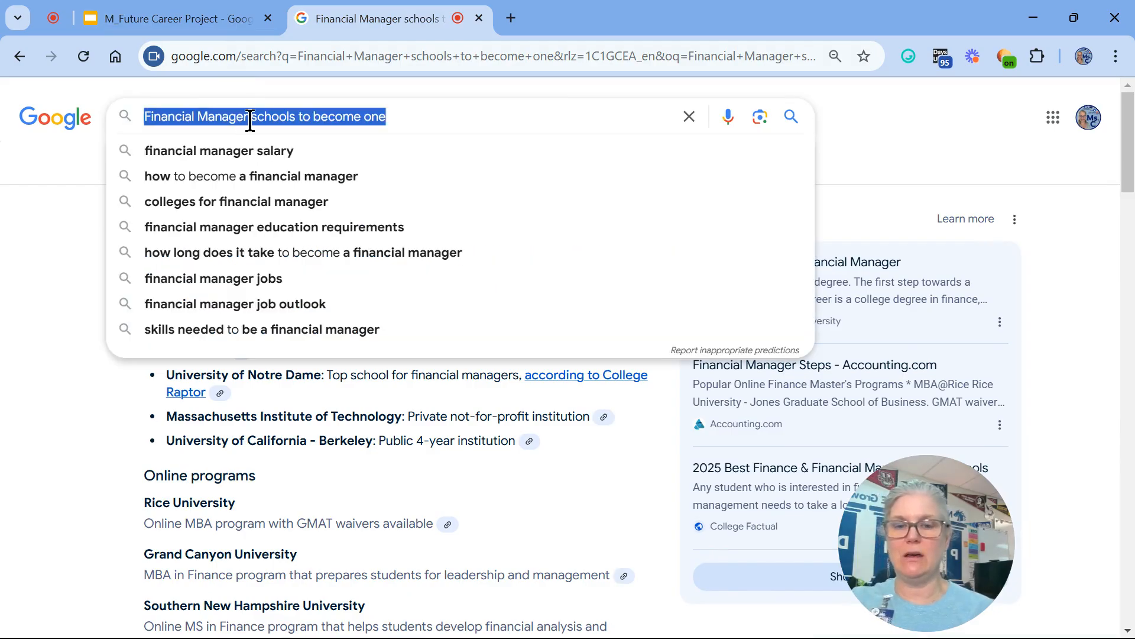
text(best schoo)
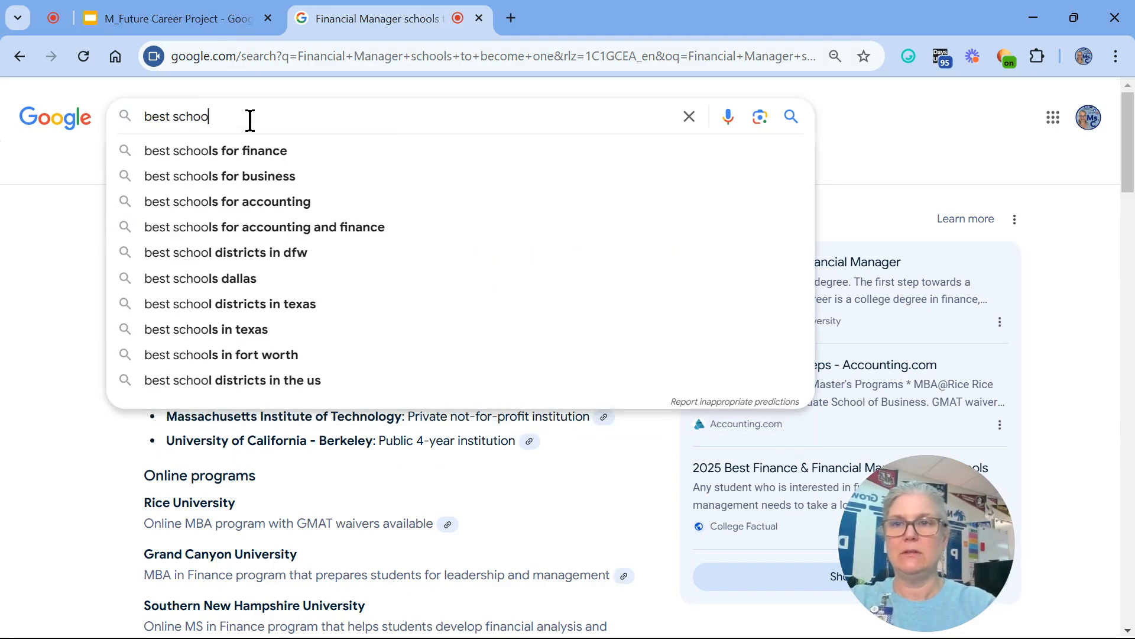
text(ls in texas for )
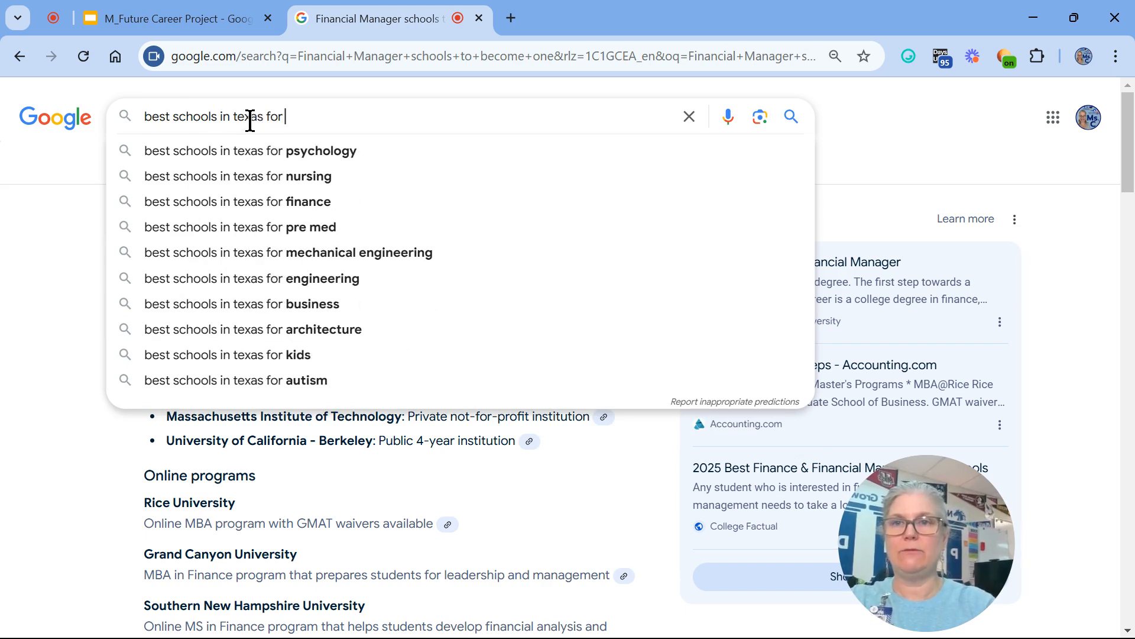
text(f)
key(Down)
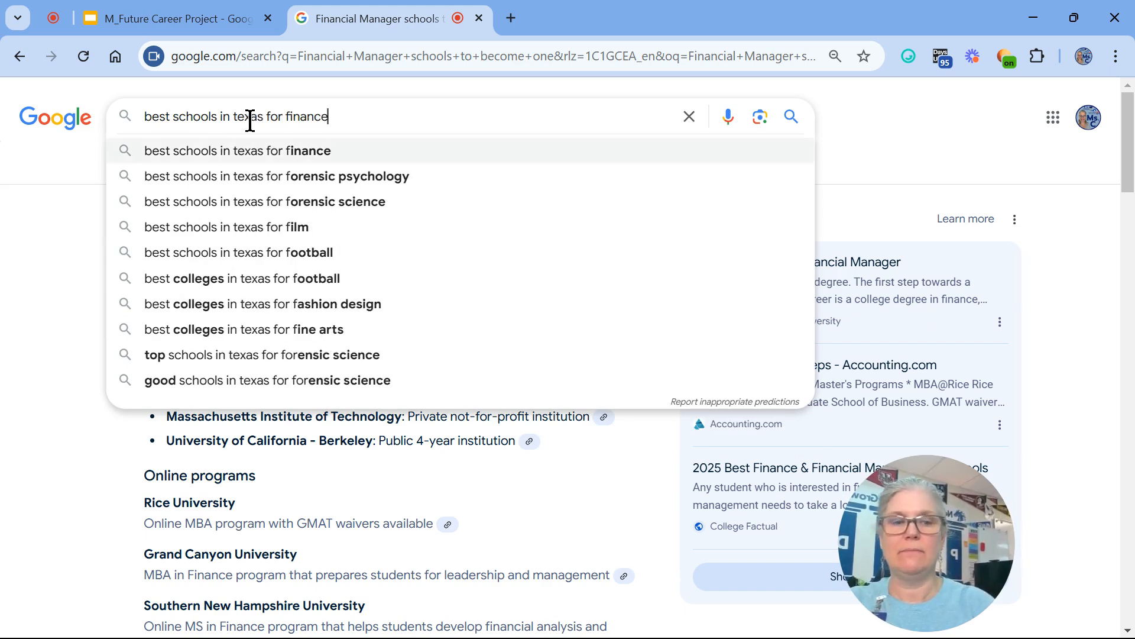
key(Return)
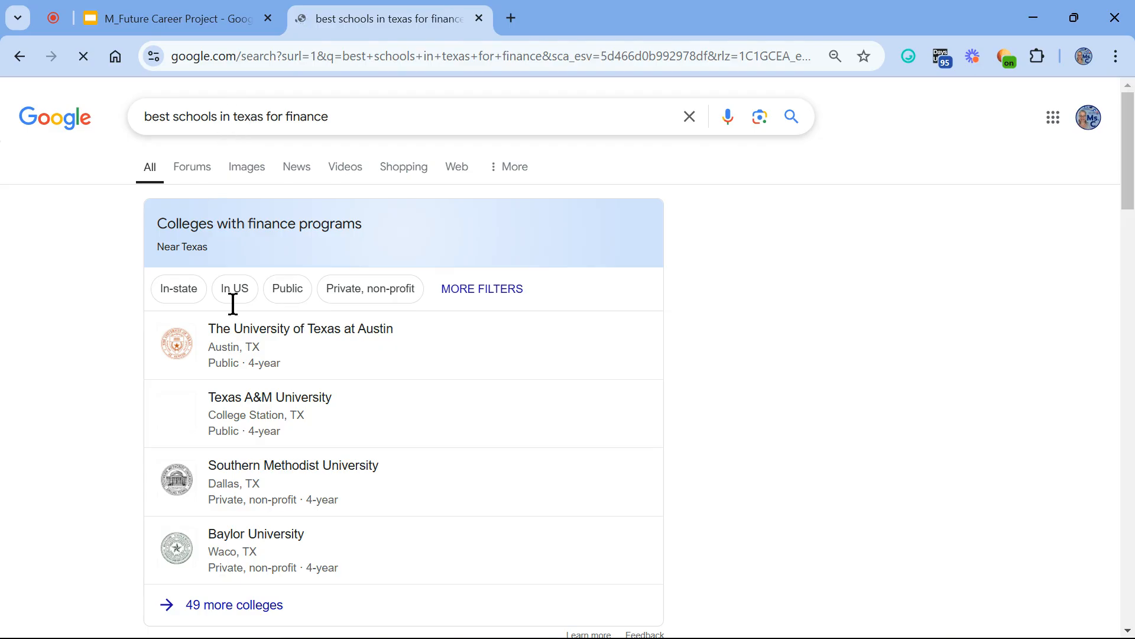
Open Niche's 2025 Best Colleges for Accounting and Finance in Texas ranking and examine the listed schools' locations, acceptance rates and net prices
scroll(405, 331, down, 7)
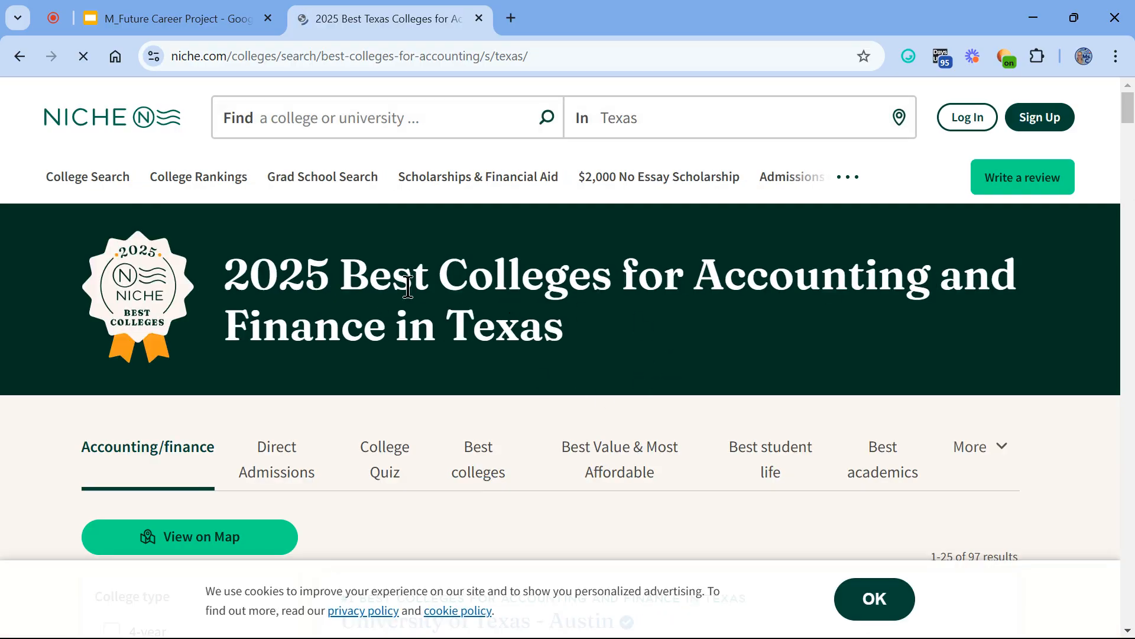
scroll(621, 289, down, 5)
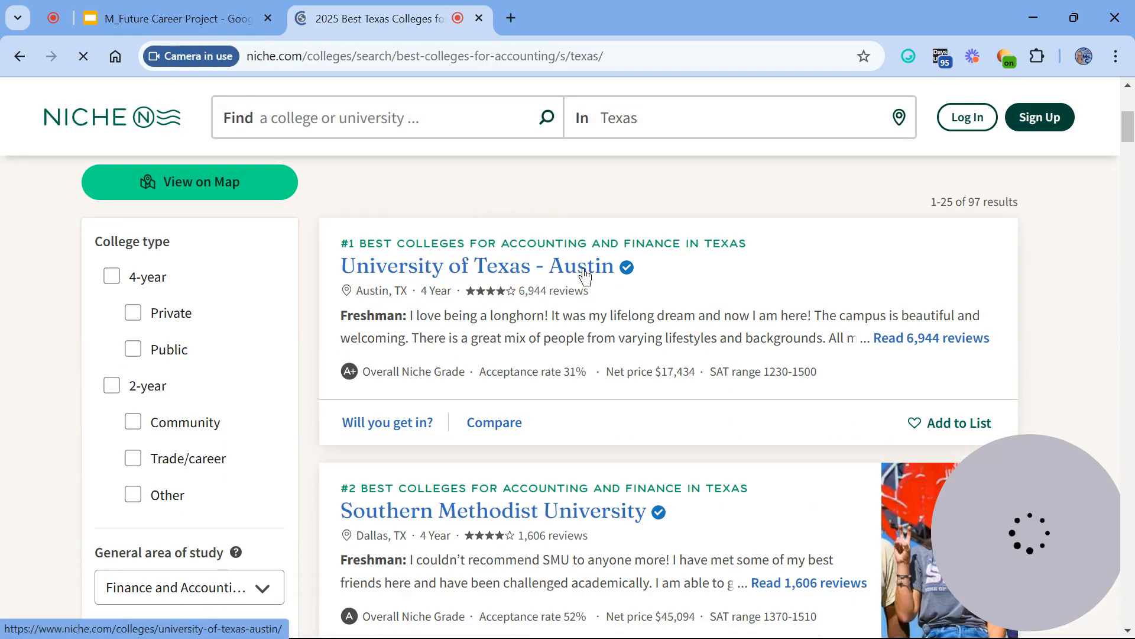
scroll(677, 242, down, 4)
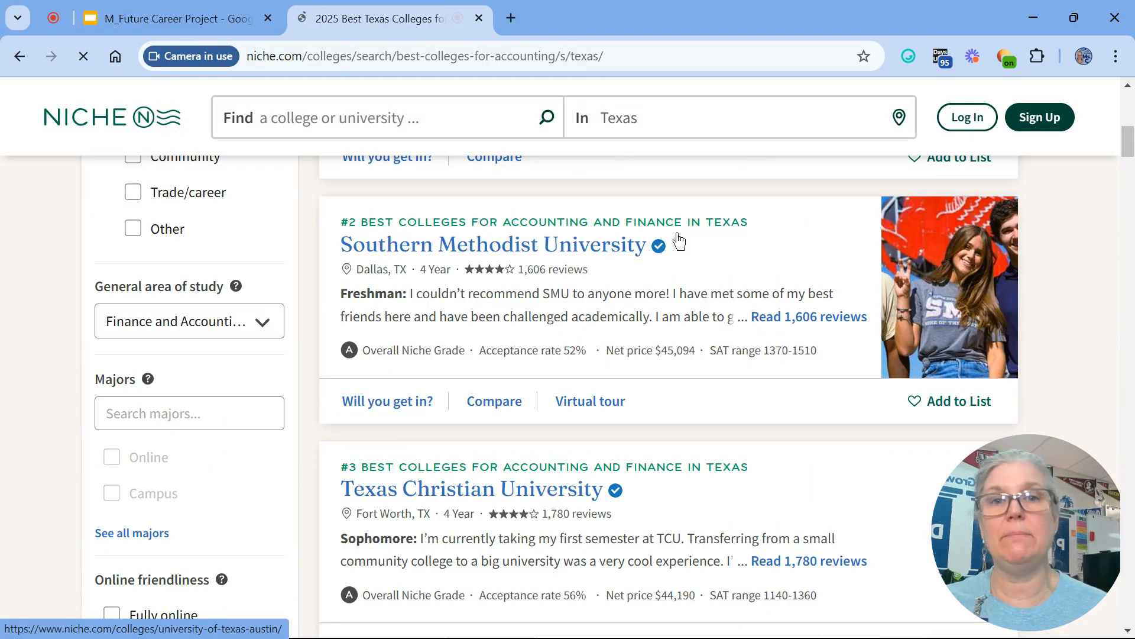
scroll(678, 253, up, 6)
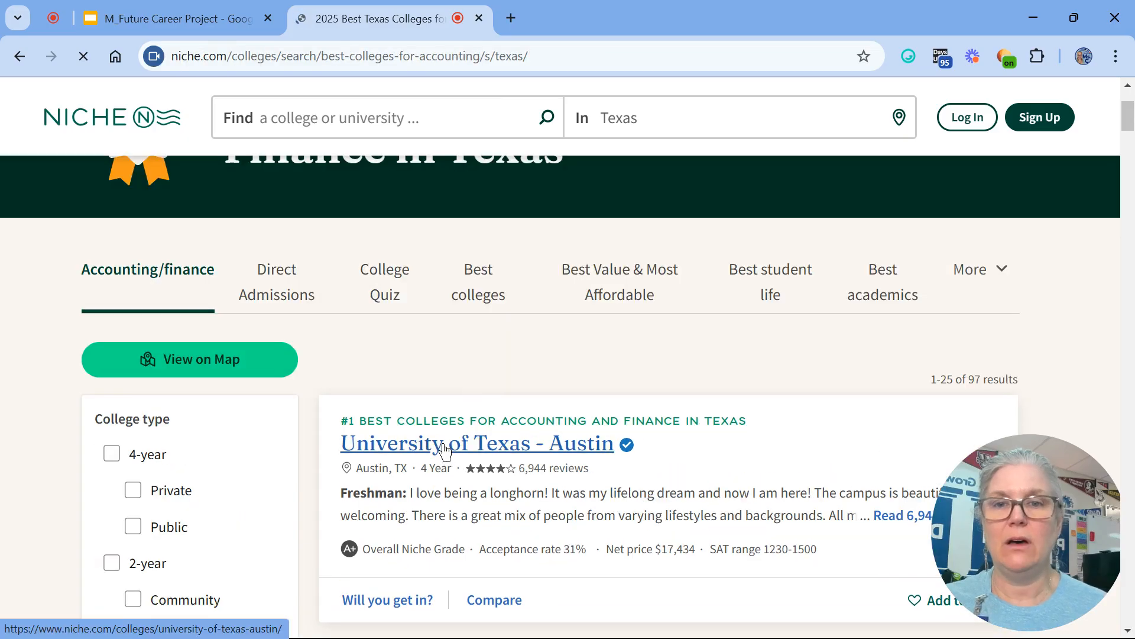
scroll(445, 451, down, 7)
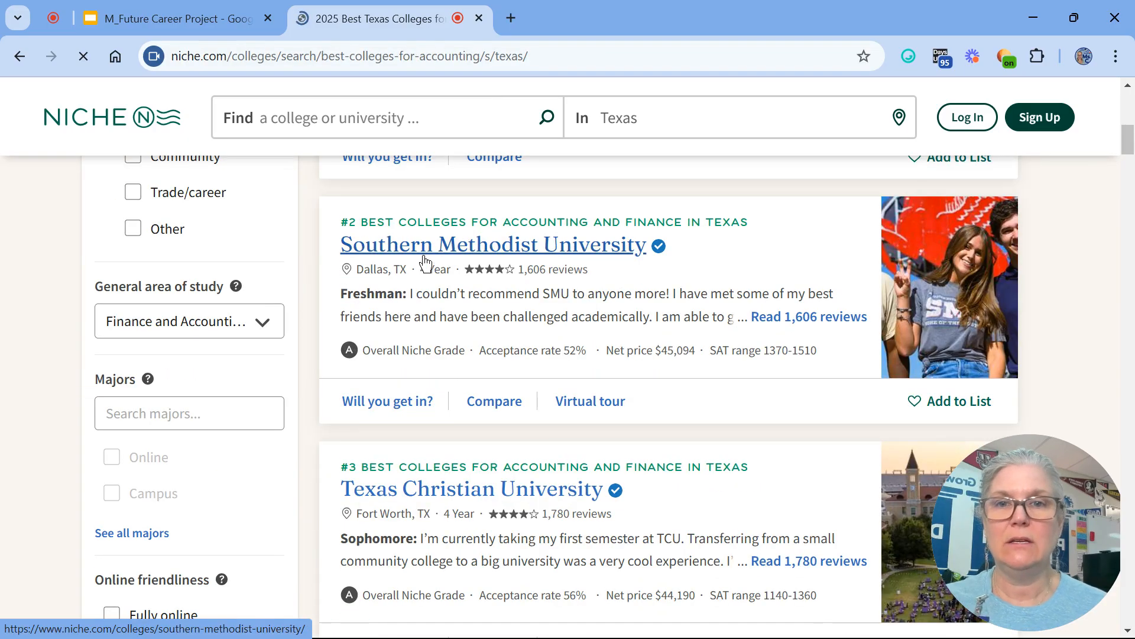
scroll(460, 361, down, 3)
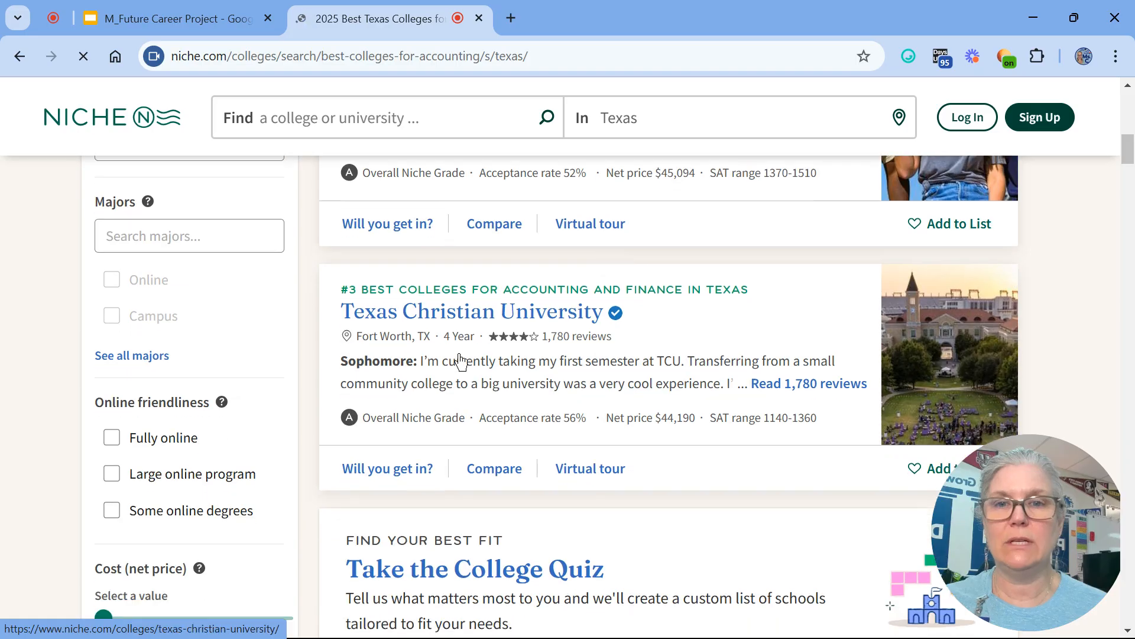
scroll(579, 329, down, 15)
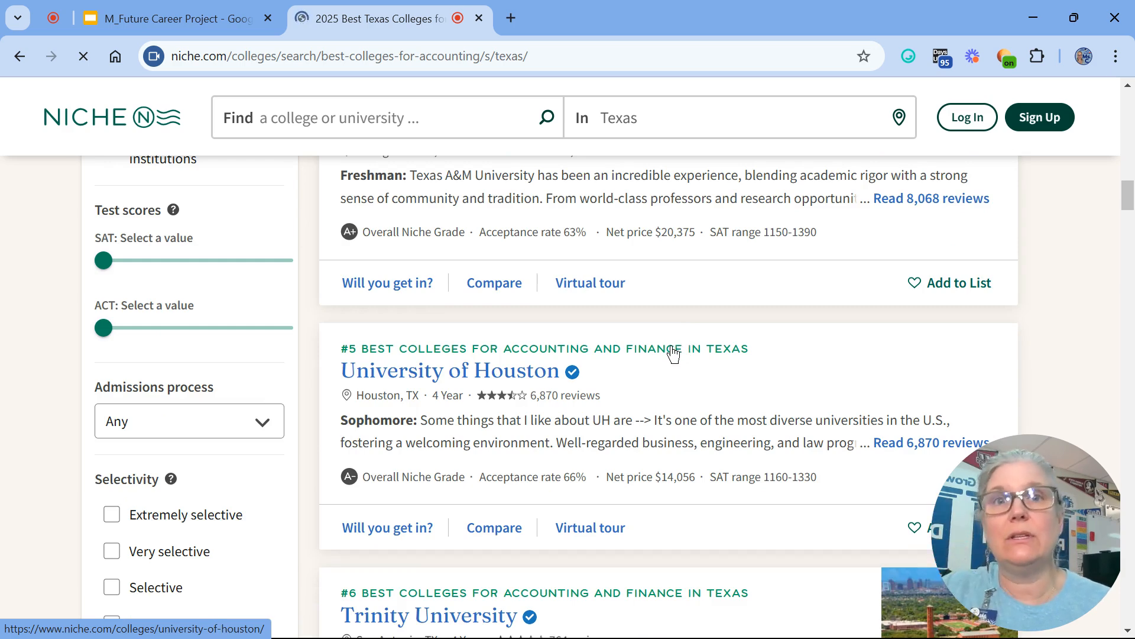
scroll(613, 370, down, 3)
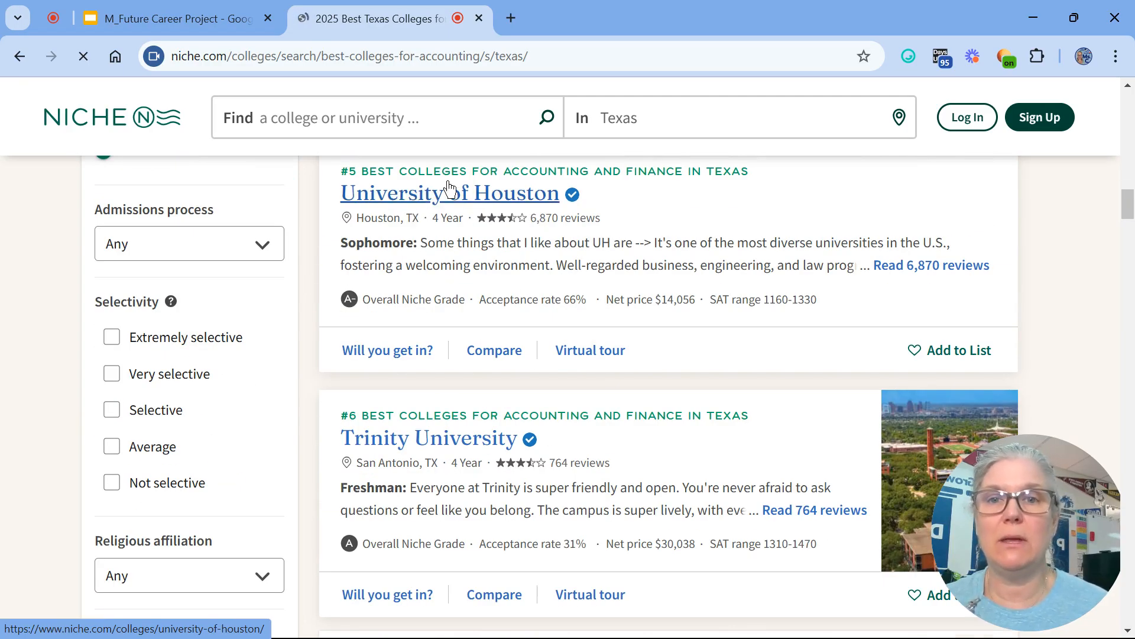
scroll(513, 247, down, 7)
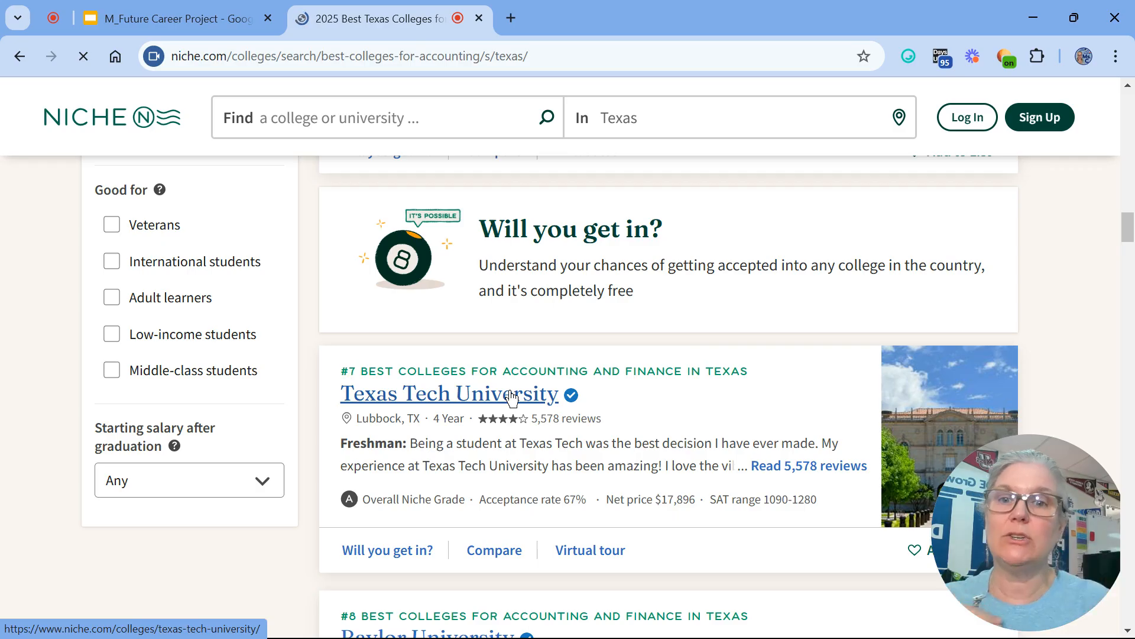
scroll(486, 413, down, 3)
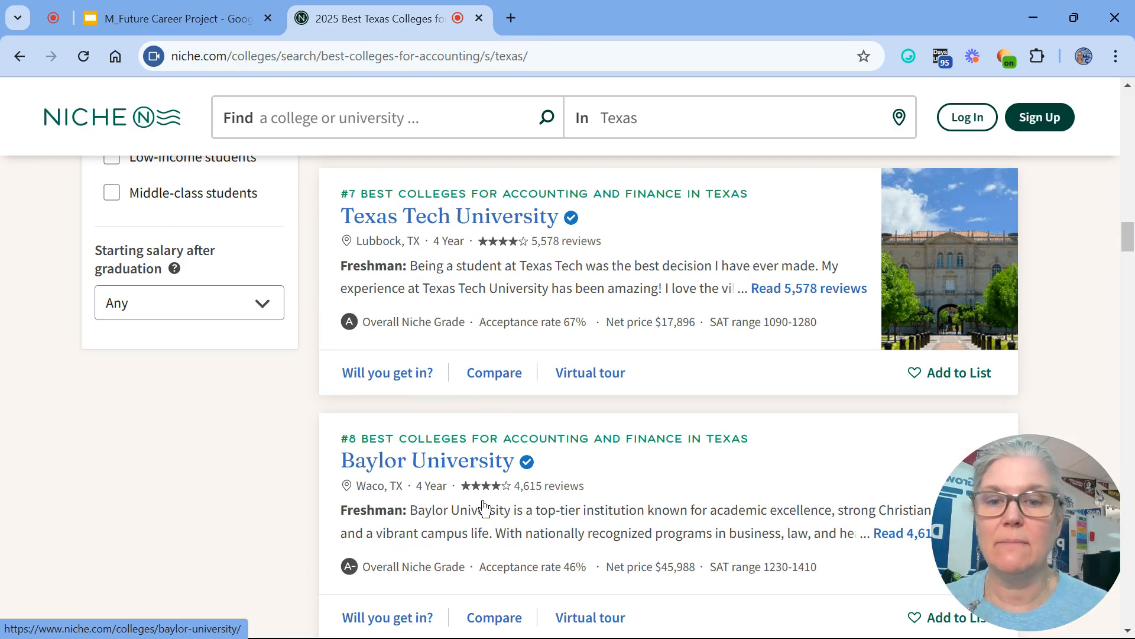
scroll(484, 503, down, 4)
scroll(488, 402, up, 3)
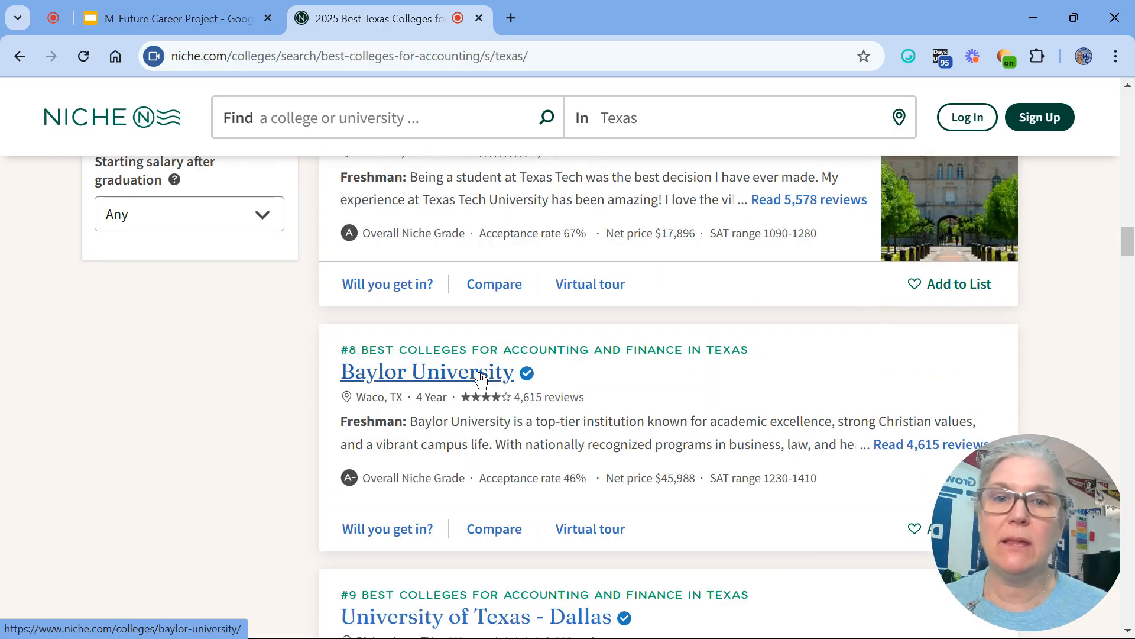
scroll(532, 395, down, 7)
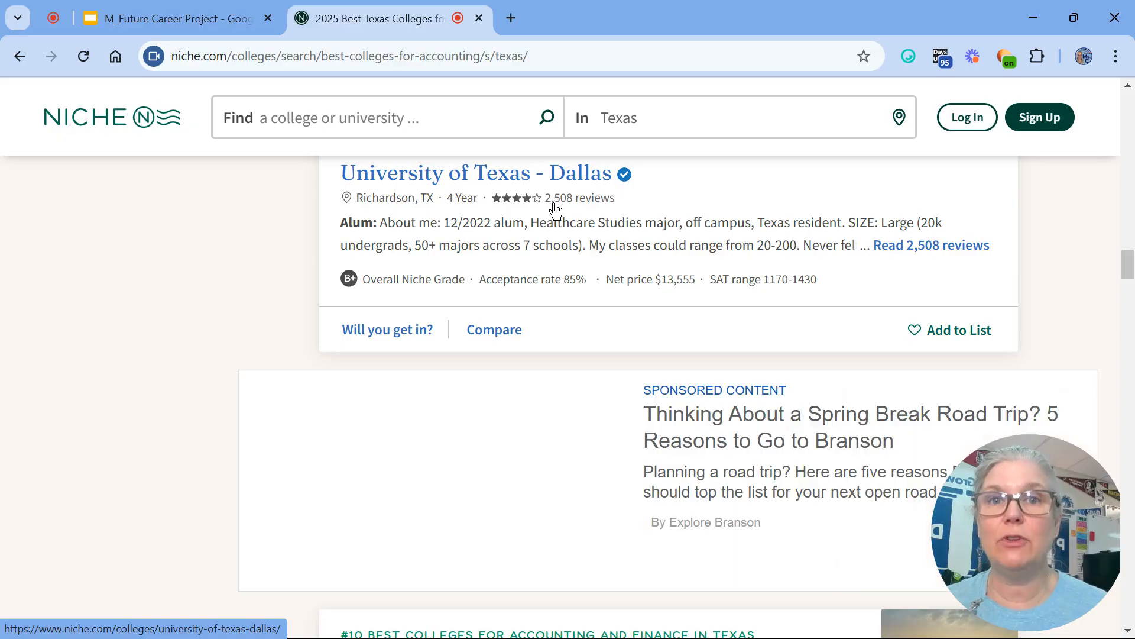
scroll(558, 210, down, 3)
scroll(555, 210, down, 10)
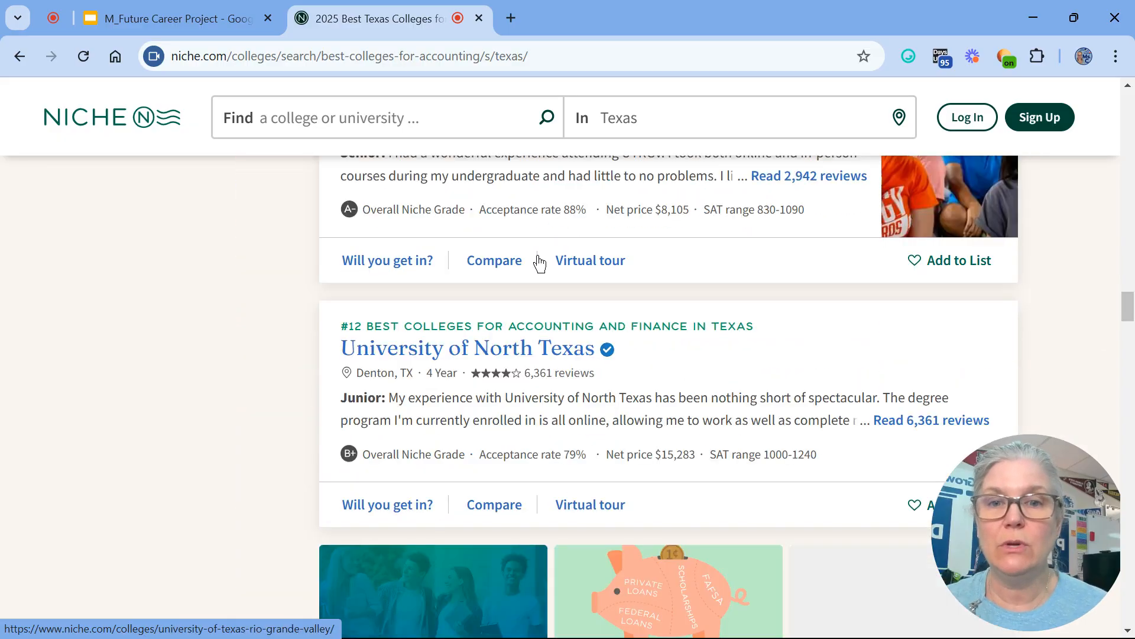
scroll(525, 403, up, 20)
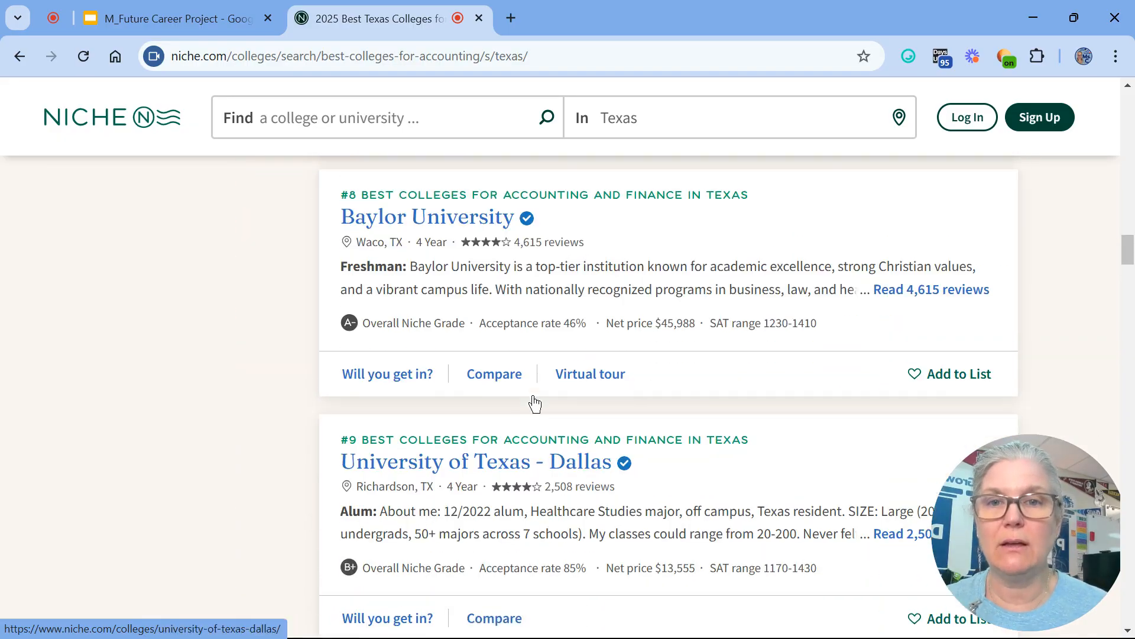
scroll(532, 381, up, 3)
Search Google in a new browser tab for "texas tech logo image" and show the image results
click(512, 18)
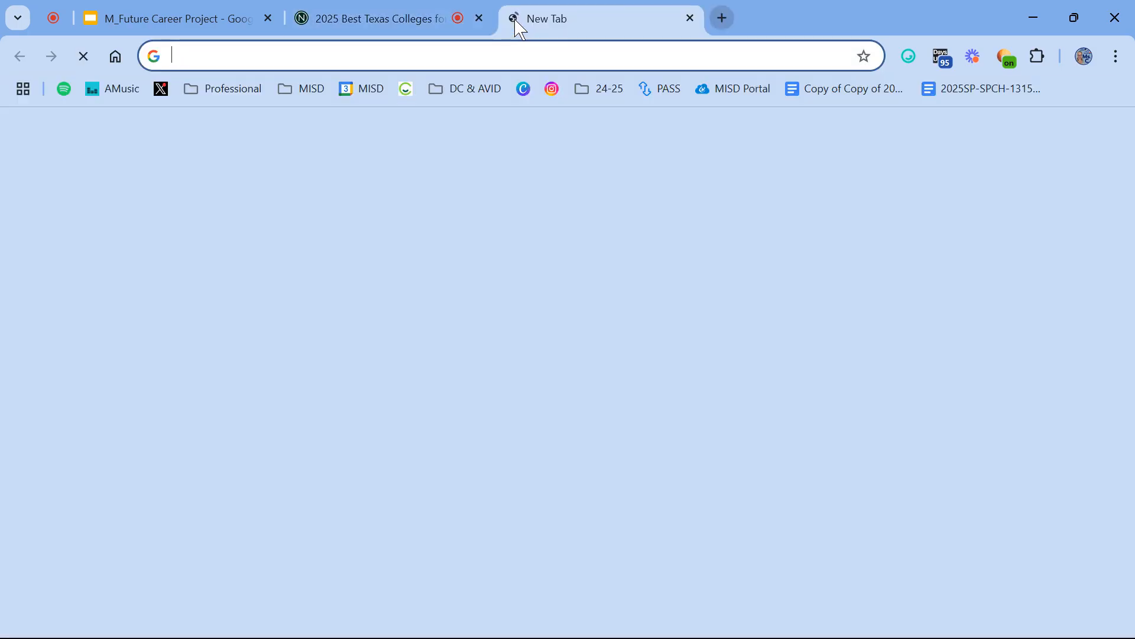
text(t)
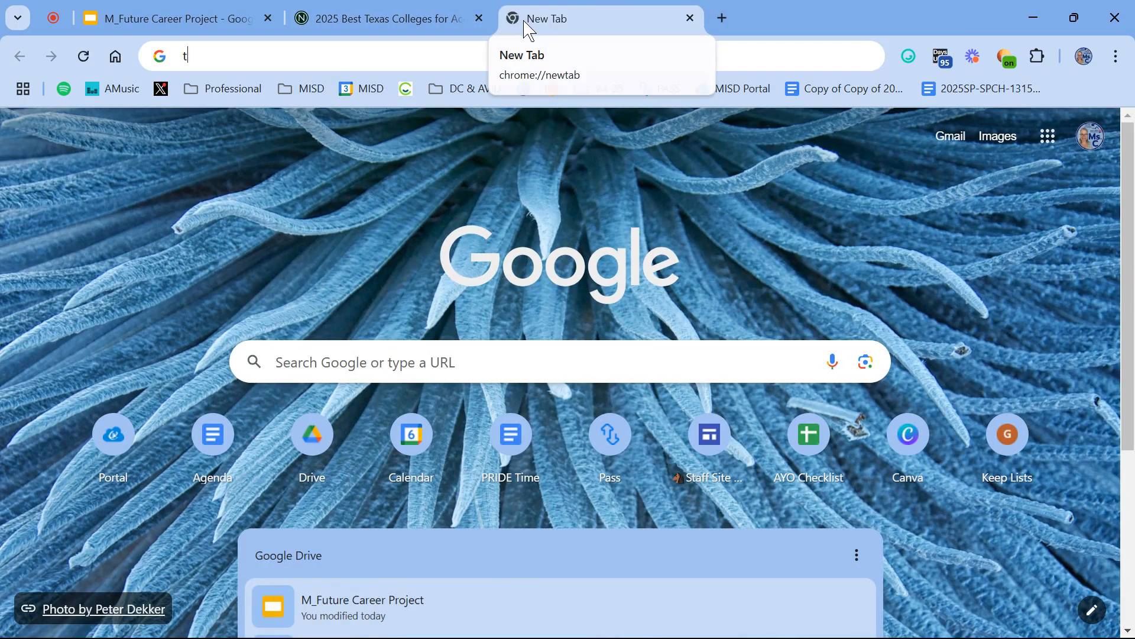
text(exas te)
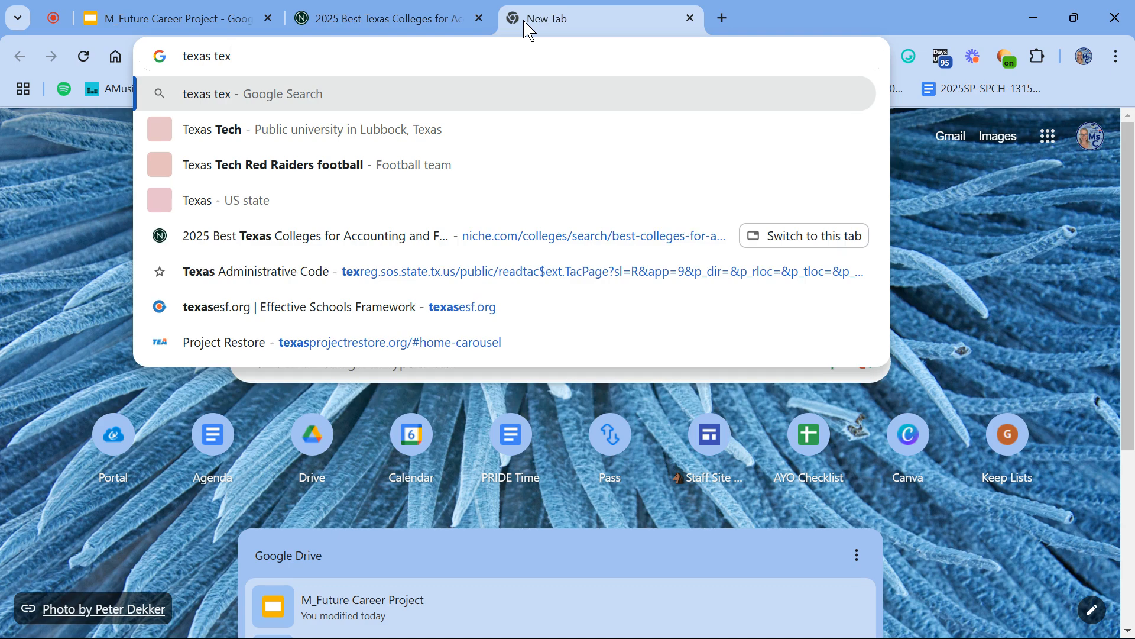
text(ch log)
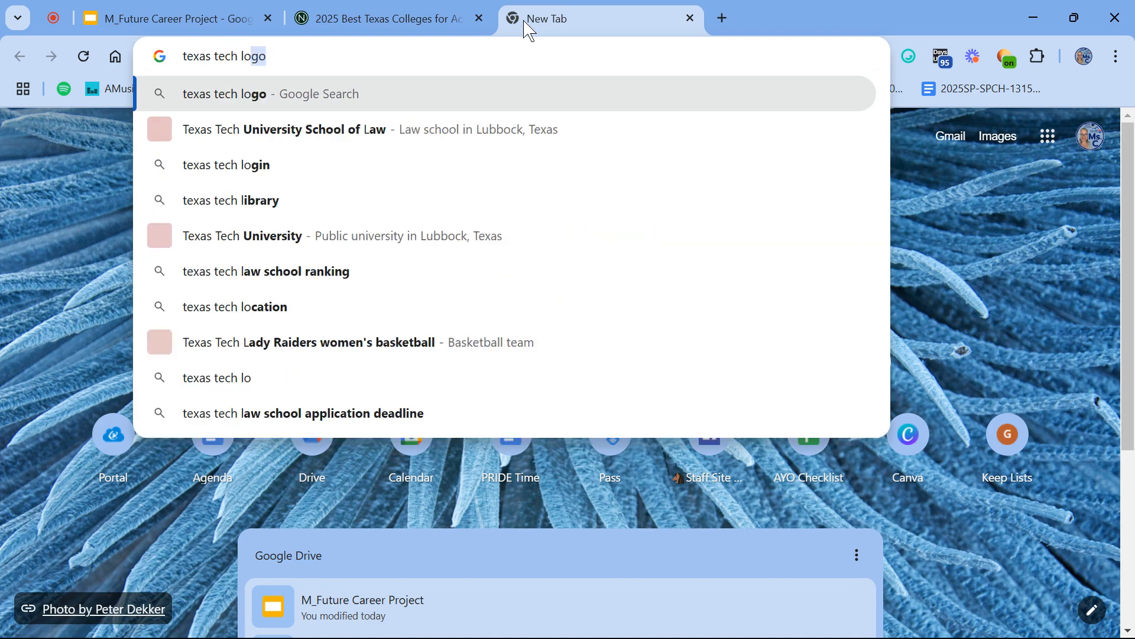
text(o imge)
key(Return)
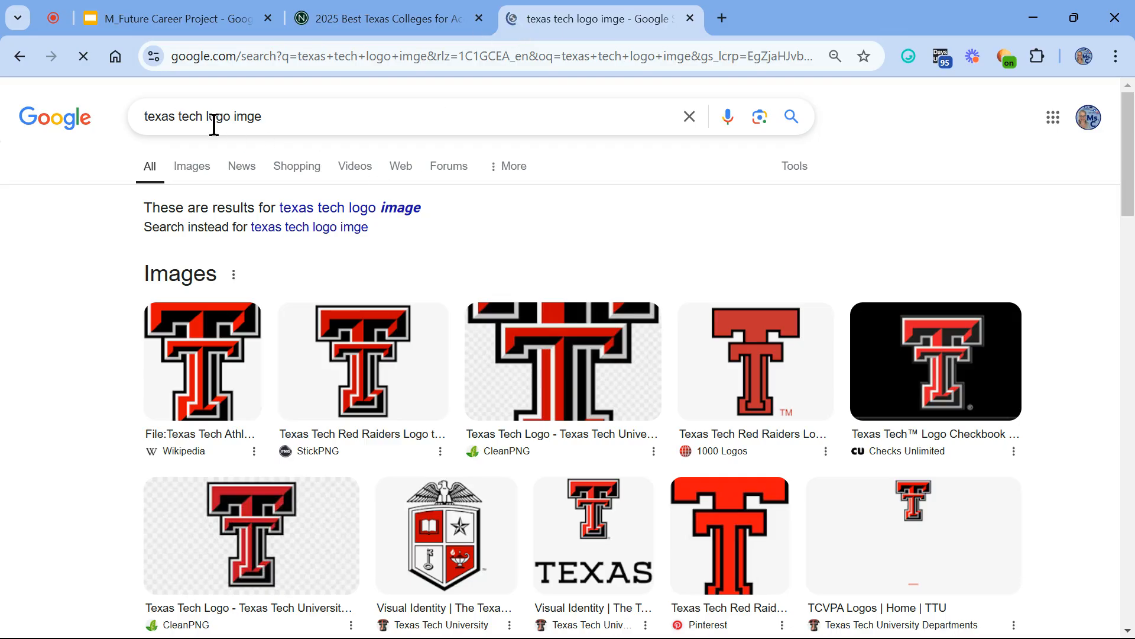
click(198, 170)
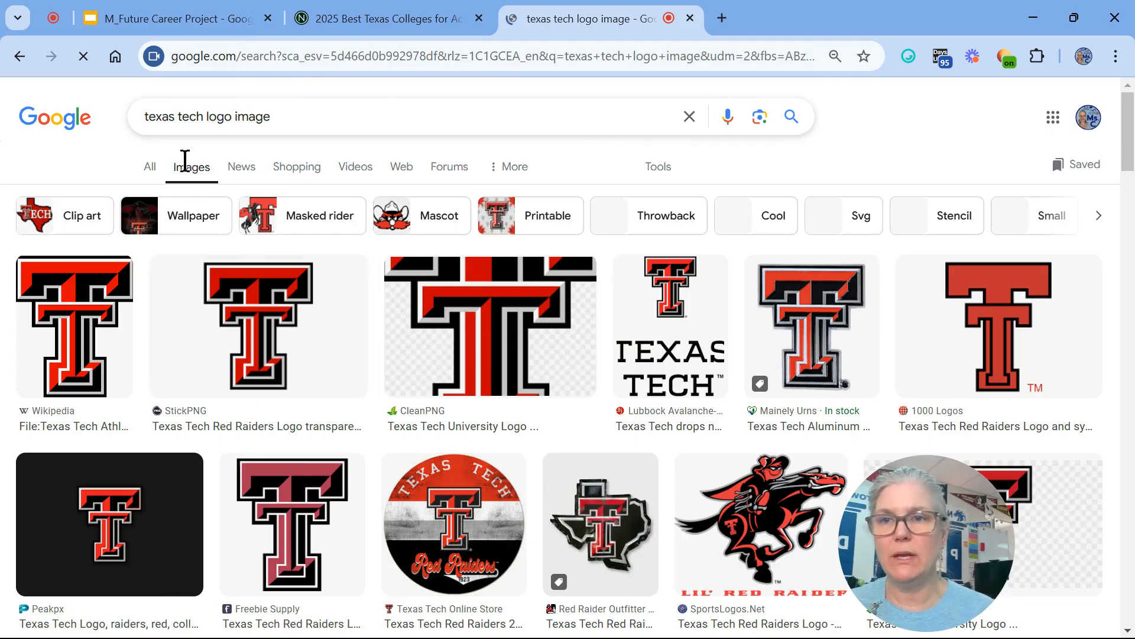
Filter the Texas Tech logo image results to transparent images only
click(651, 168)
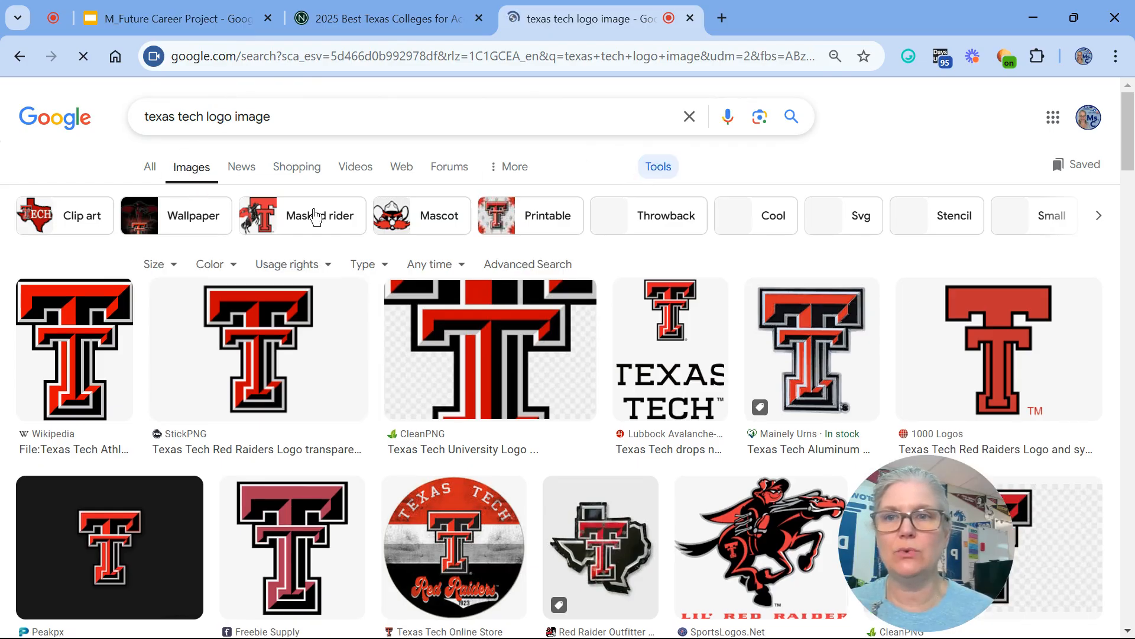
click(222, 266)
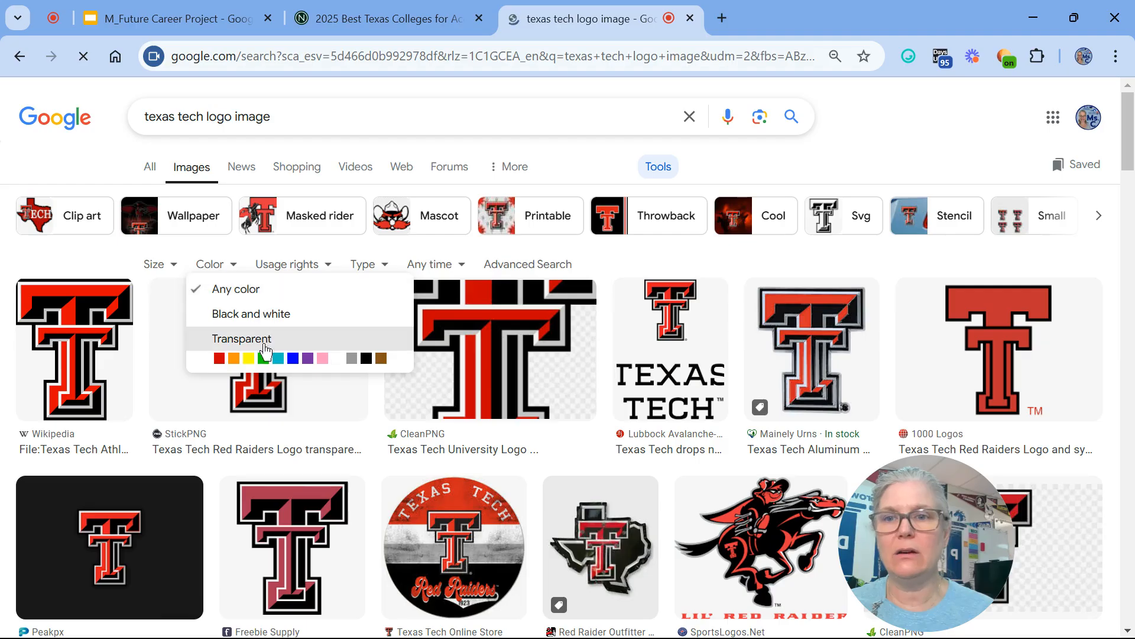
click(245, 337)
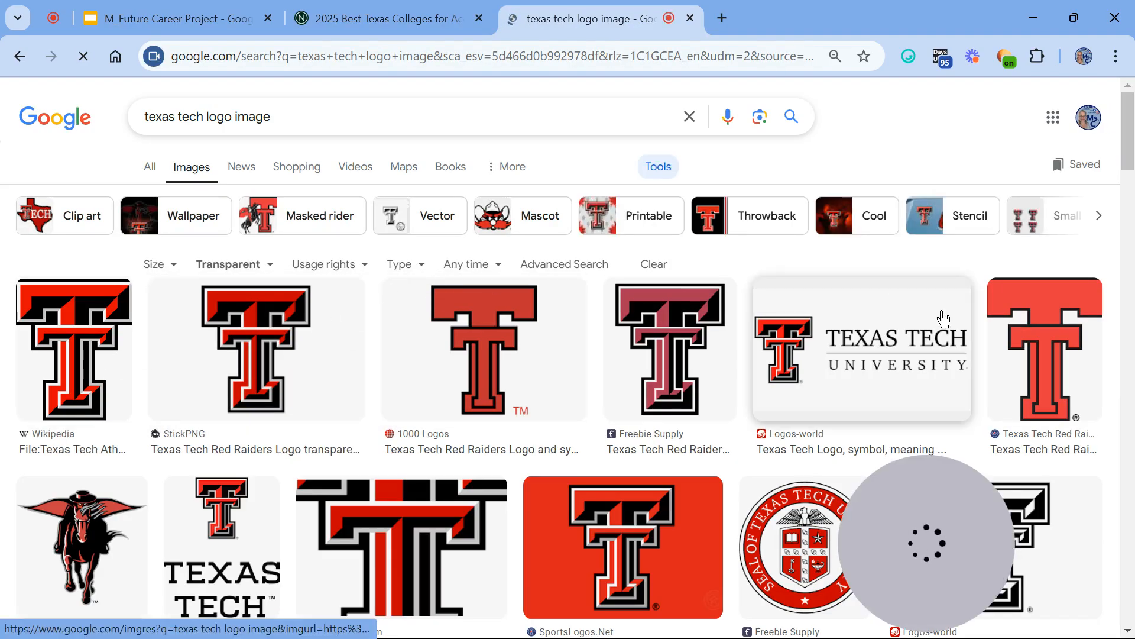
Preview several transparent Texas Tech logo results, including the Double T, the university wordmark and the university seals, to compare them
click(77, 352)
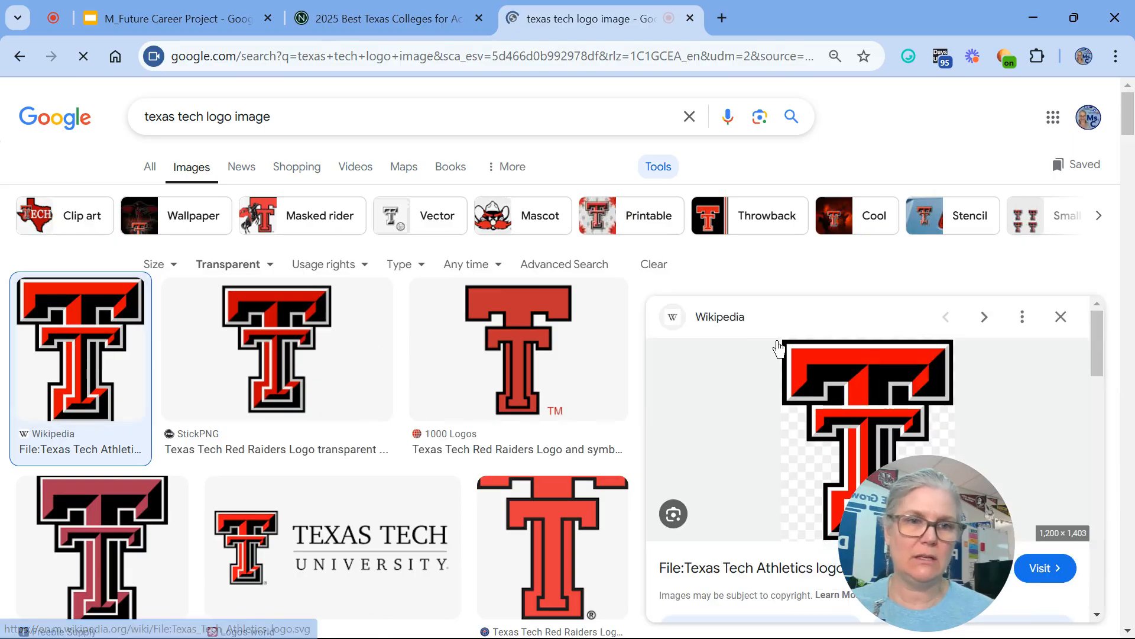
click(381, 544)
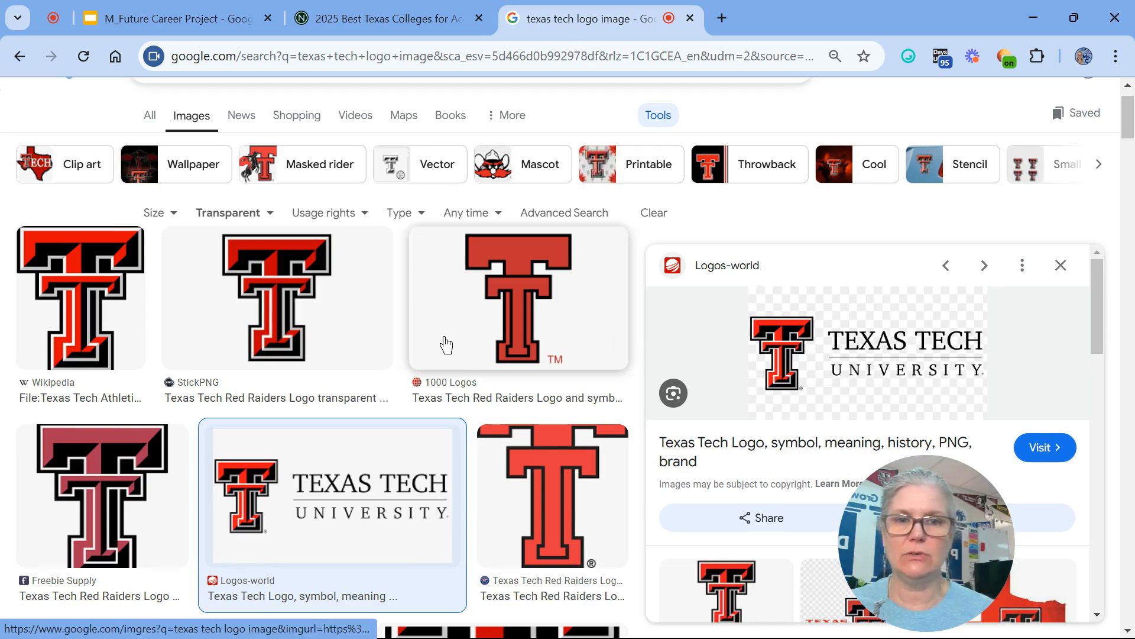
scroll(443, 340, down, 5)
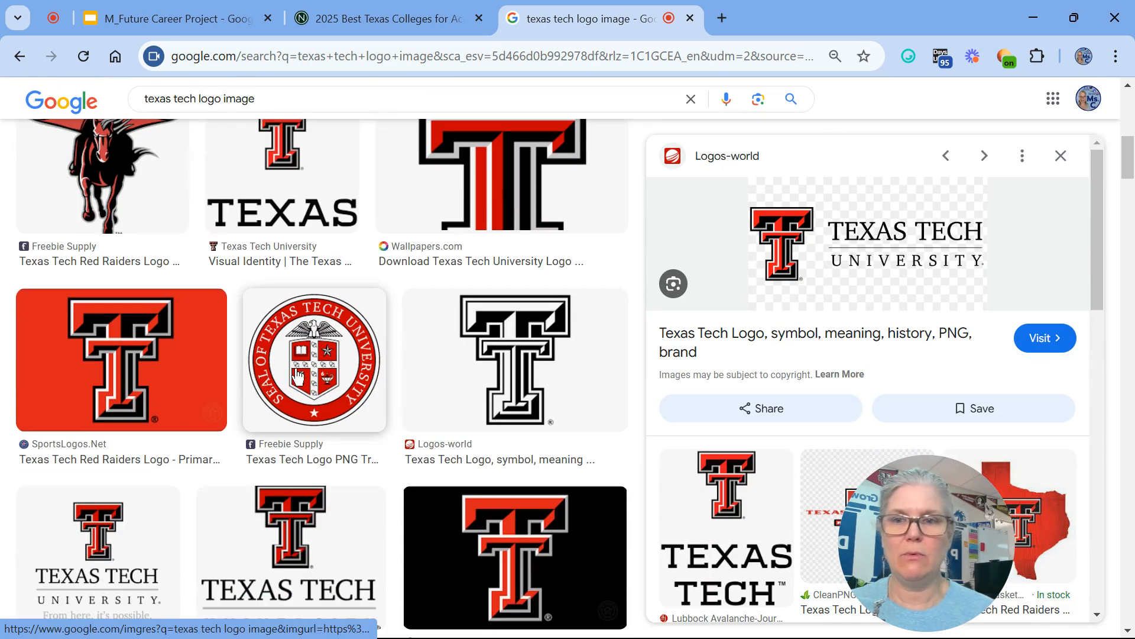
click(329, 369)
scroll(831, 331, down, 4)
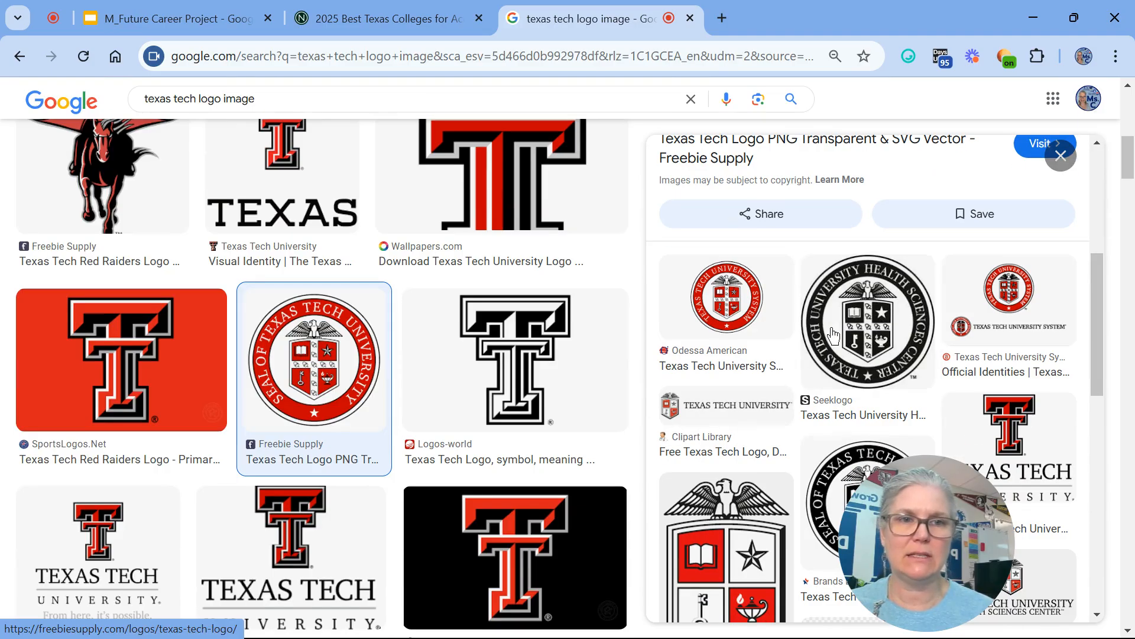
click(728, 320)
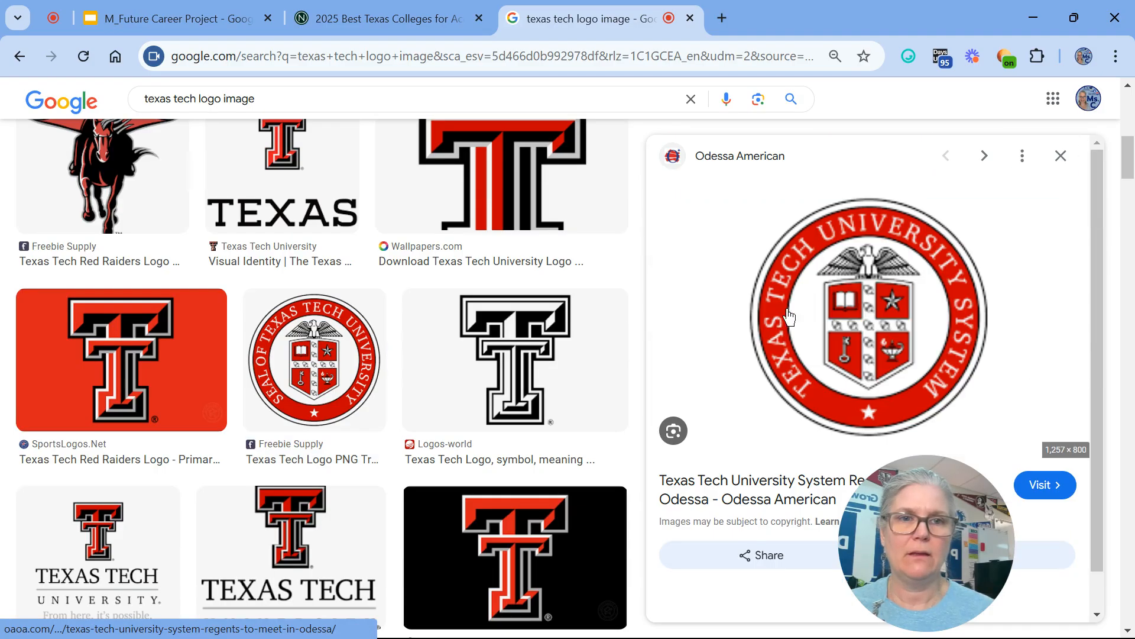
scroll(825, 317, down, 5)
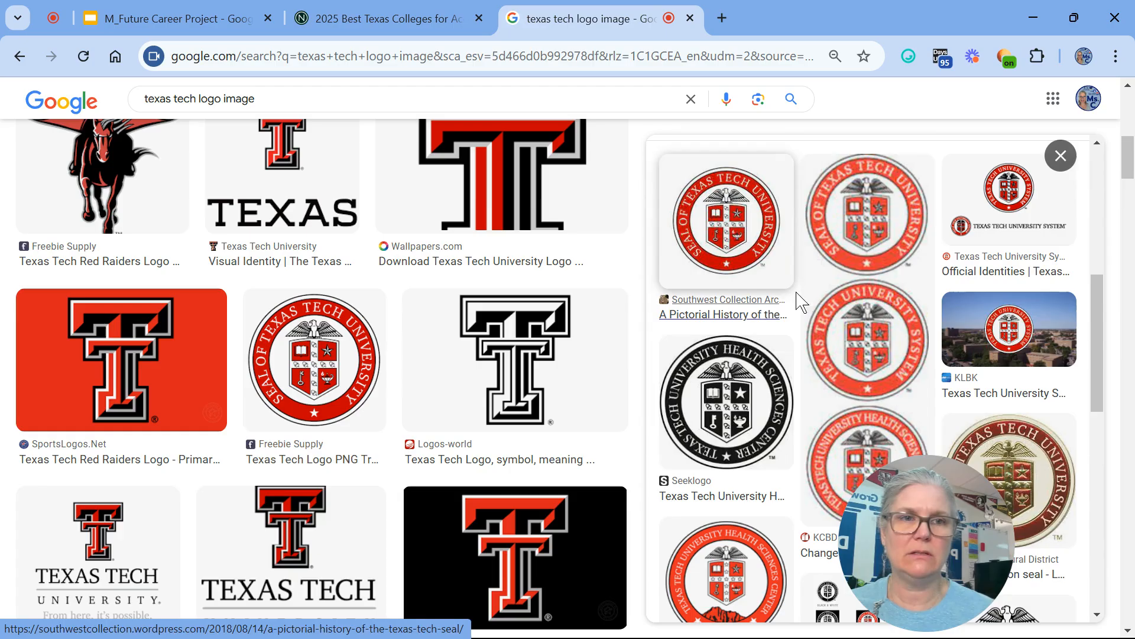
scroll(514, 355, up, 4)
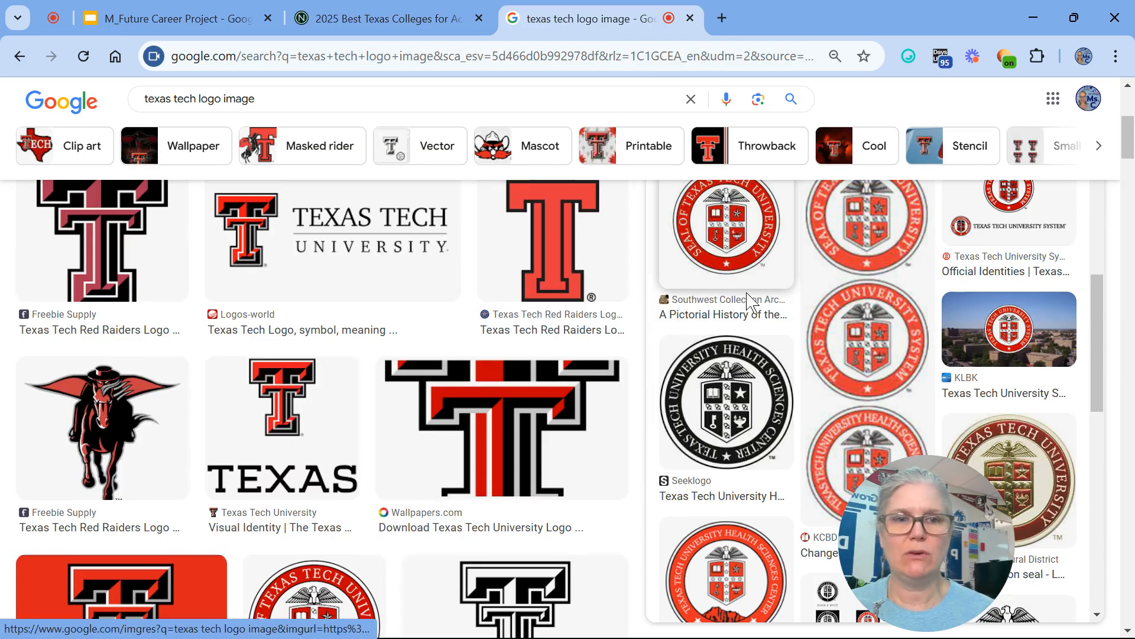
scroll(733, 266, up, 5)
Insert the Logos-world Texas Tech University logo from the image results onto the Financial Manager slide and shrink it to about half width
click(359, 248)
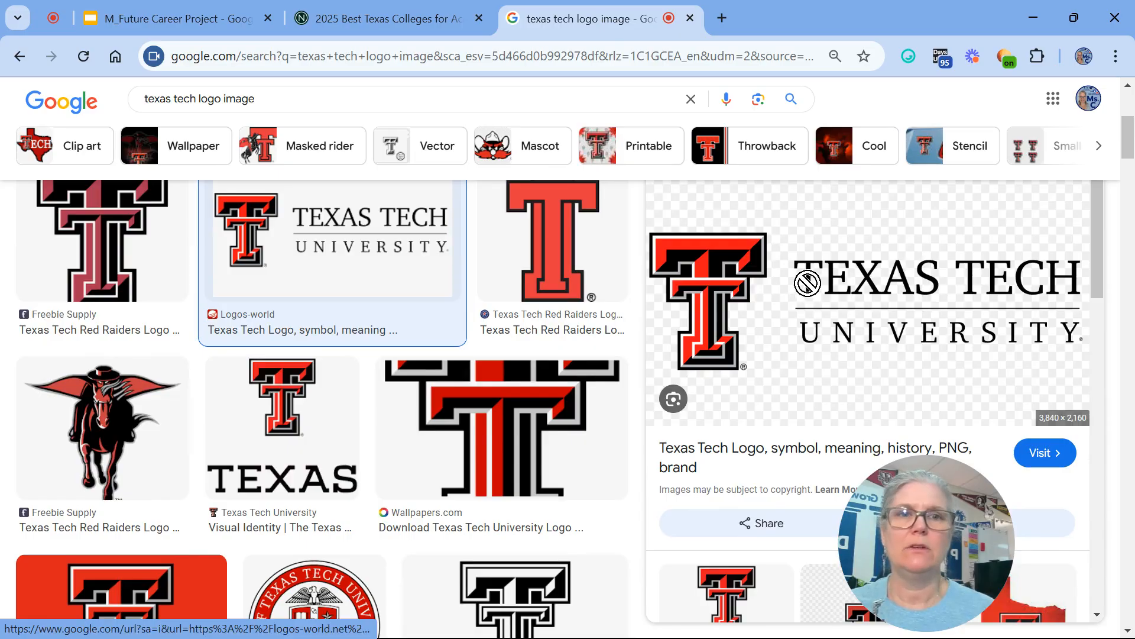
drag(807, 283, 705, 553)
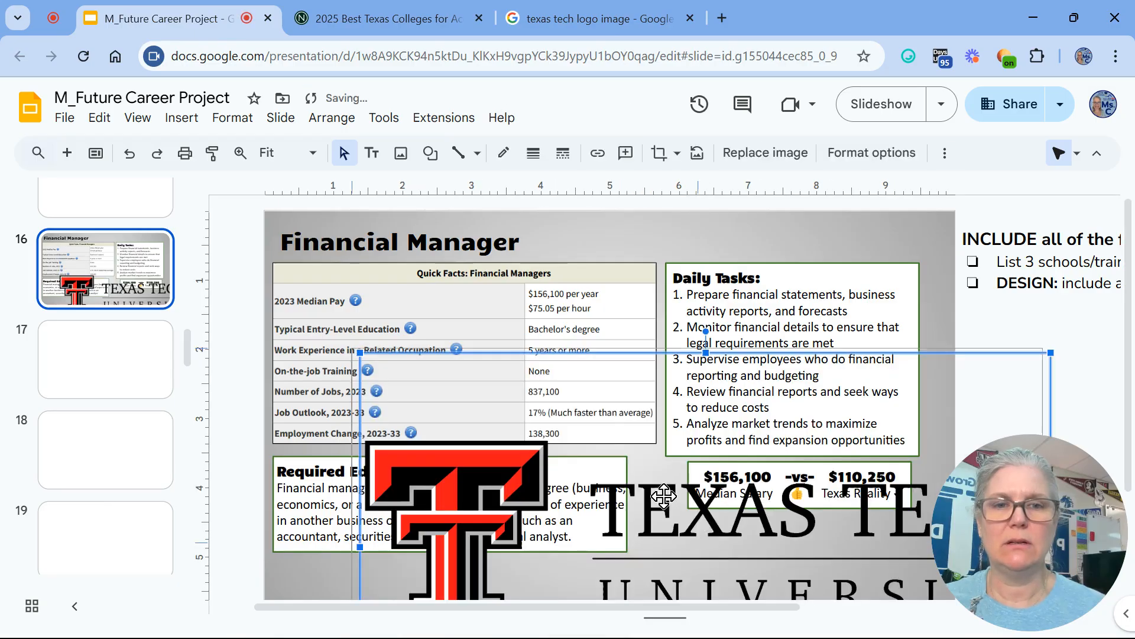
drag(943, 254, 584, 457)
Shrink the Texas Tech logo slightly and move it to the lower-right area of the Financial Manager slide
scroll(593, 462, up, 1)
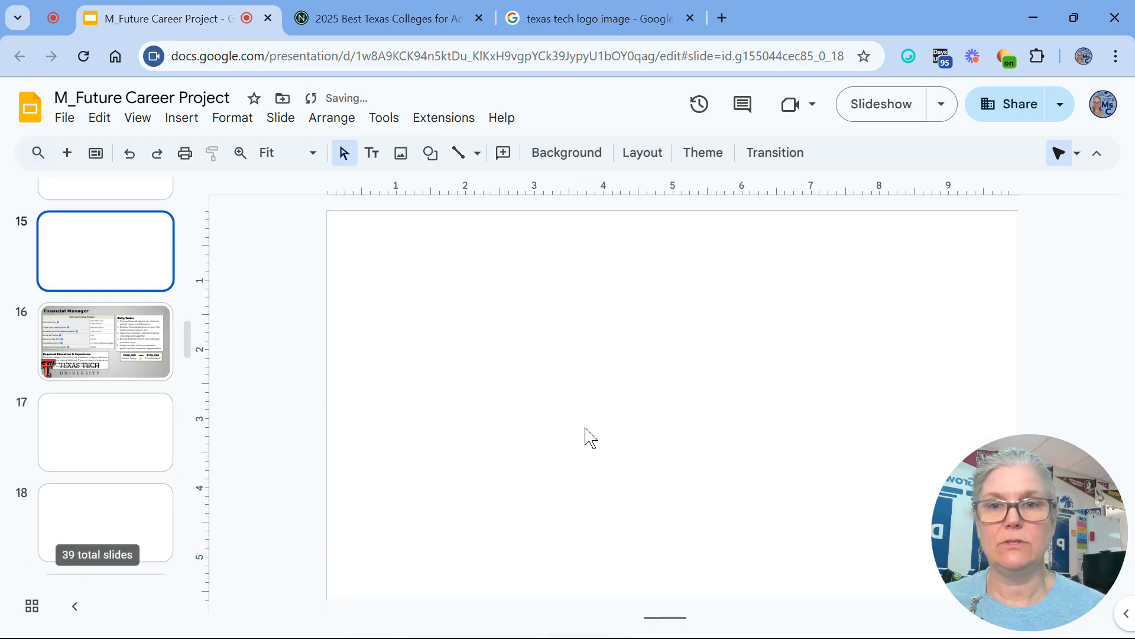
scroll(585, 437, down, 1)
click(584, 566)
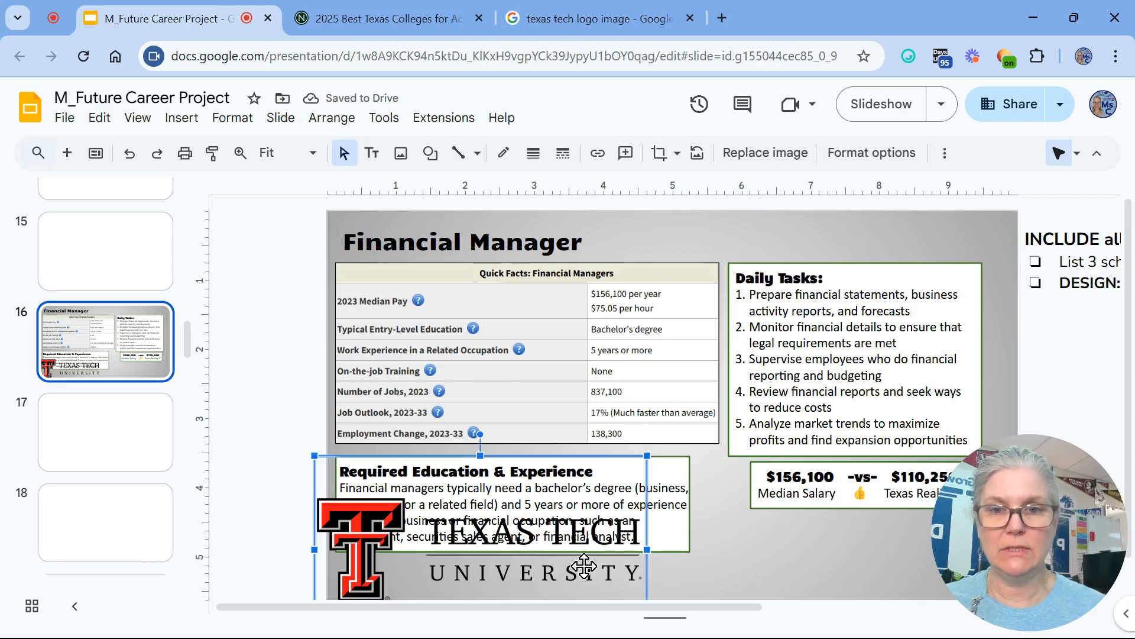
drag(585, 566, 606, 567)
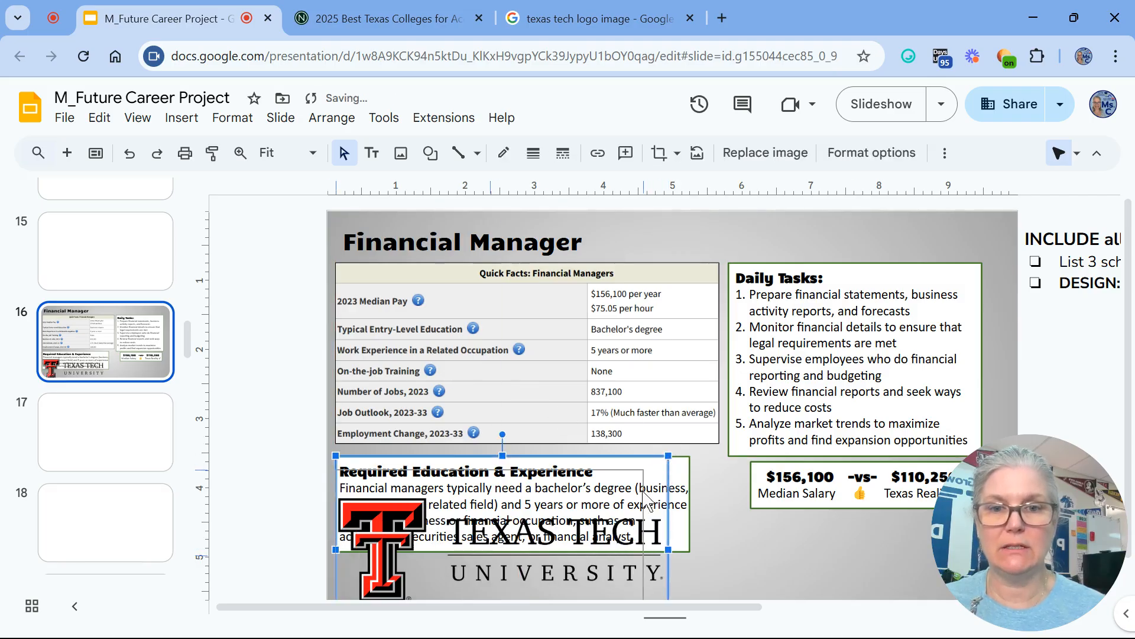
drag(668, 452, 643, 470)
drag(550, 570, 833, 573)
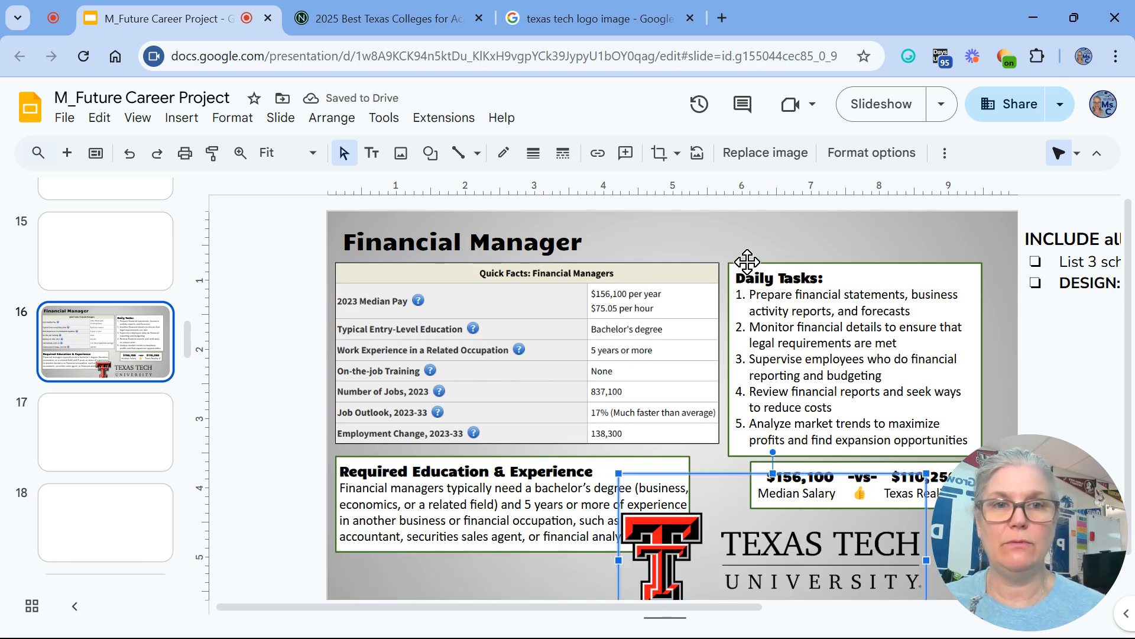
Shift the Daily Tasks box up toward the slide's upper-right corner and place the salary comparison box below Required Education & Experience
drag(747, 262, 775, 221)
drag(770, 459, 349, 562)
scroll(448, 480, down, 1)
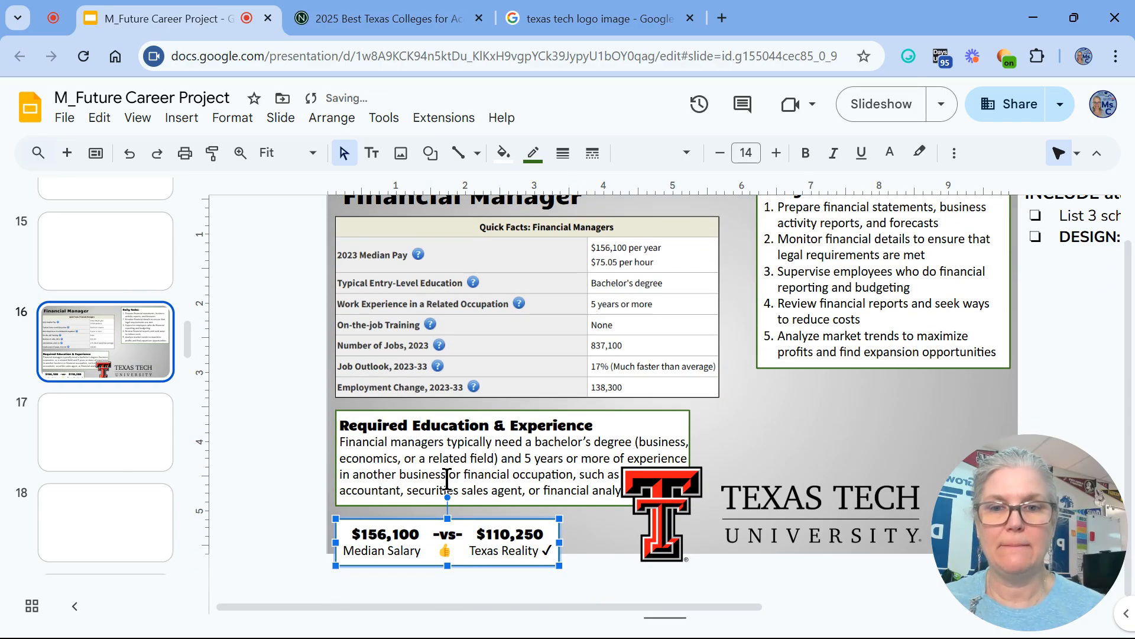
Move the salary comparison box closer to Required Education & Experience and raise both boxes together to fit within the slide
drag(467, 521, 466, 514)
shift+click(483, 467)
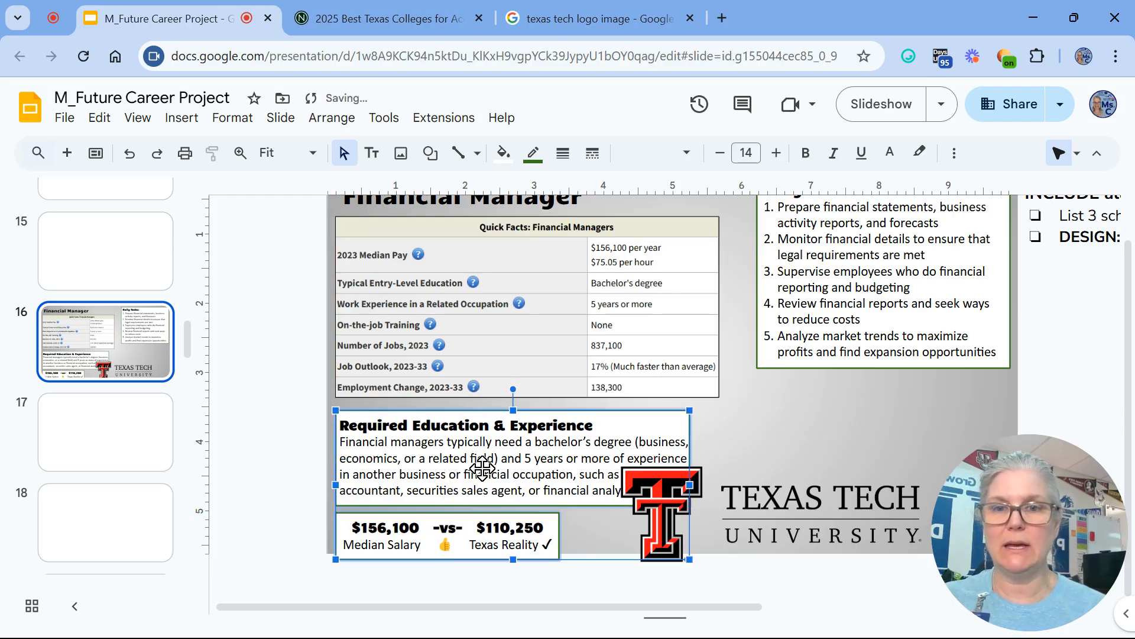
drag(483, 468, 480, 457)
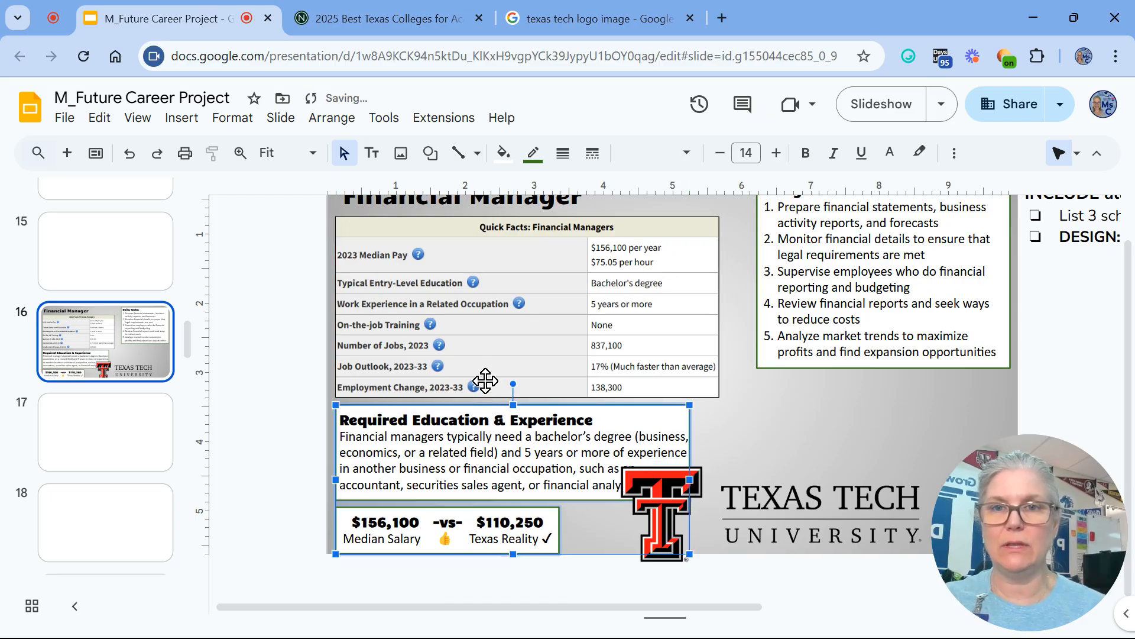
Move the Texas Tech logo into the space below the Daily Tasks box and scale it down a little
click(813, 446)
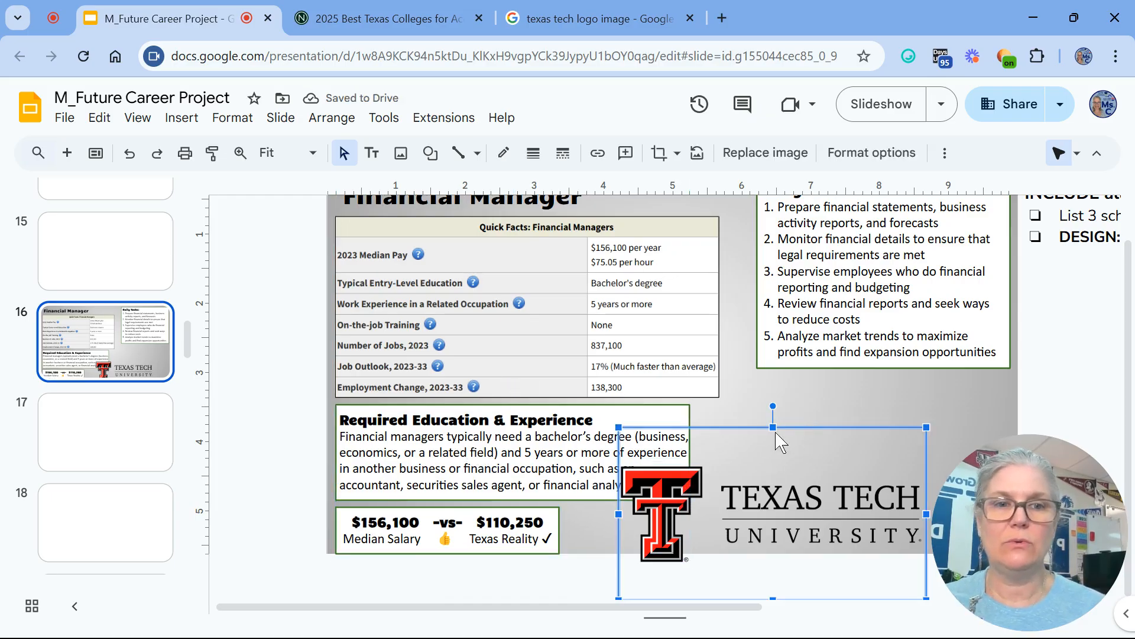
drag(766, 522, 808, 466)
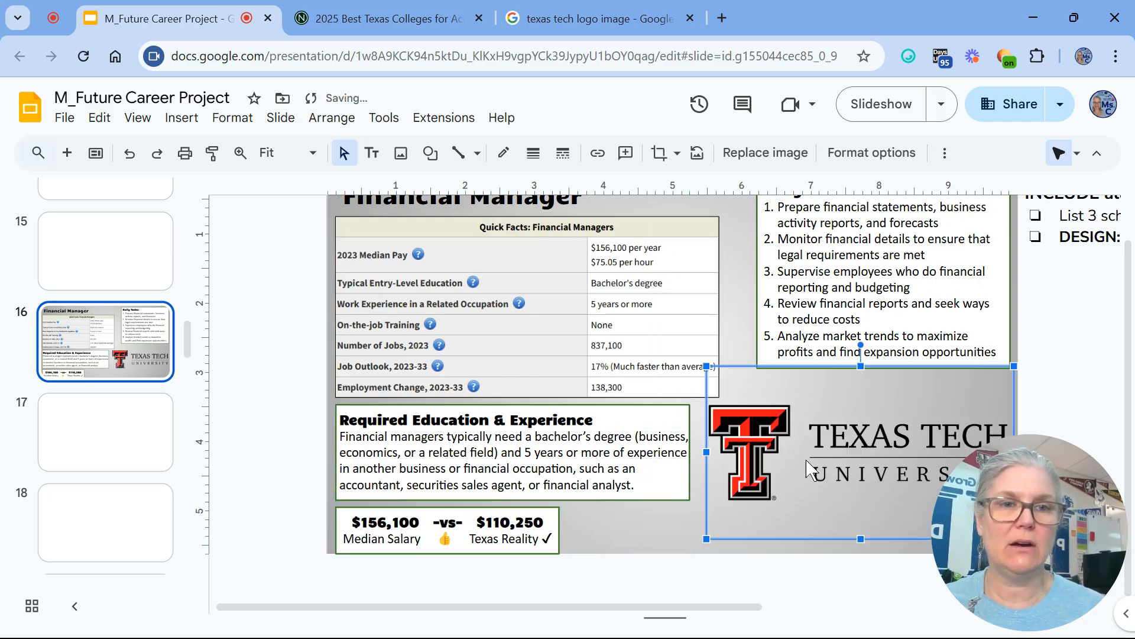
drag(706, 536, 737, 522)
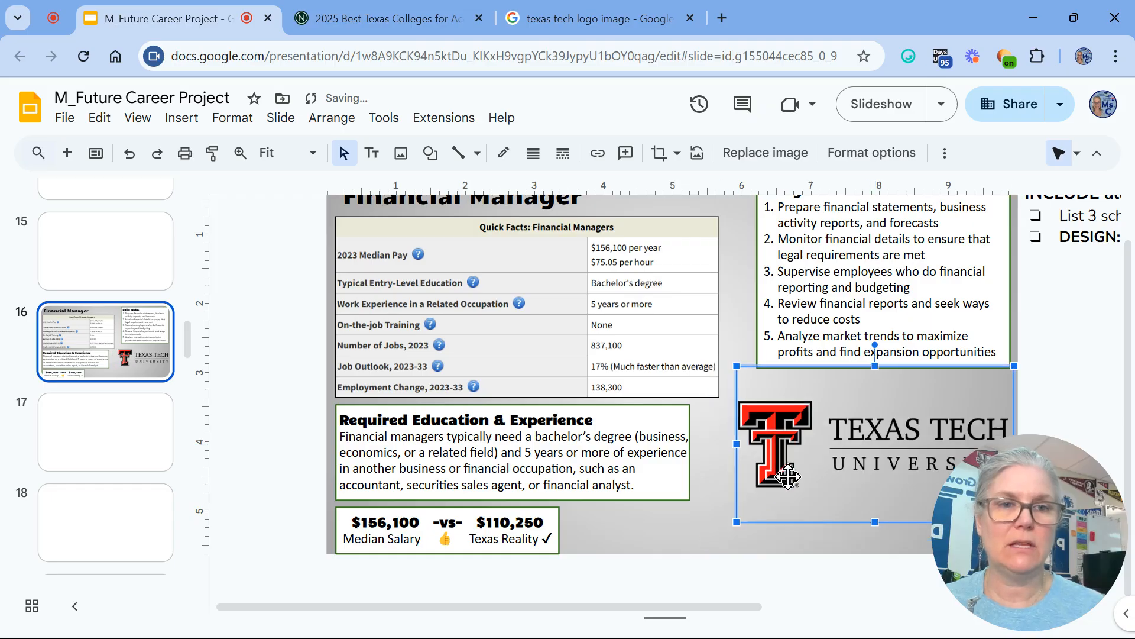
drag(793, 465, 791, 444)
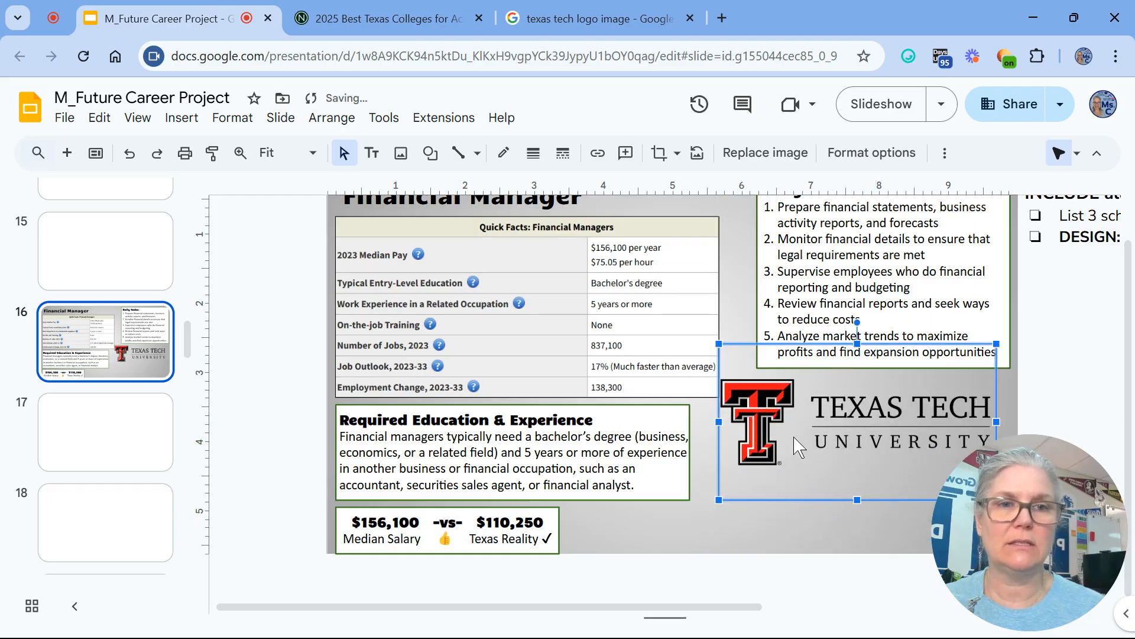
Review Niche's Texas accounting and finance college ranking again, comparing the schools' locations, acceptance rates and net prices for another choice
click(590, 16)
click(374, 24)
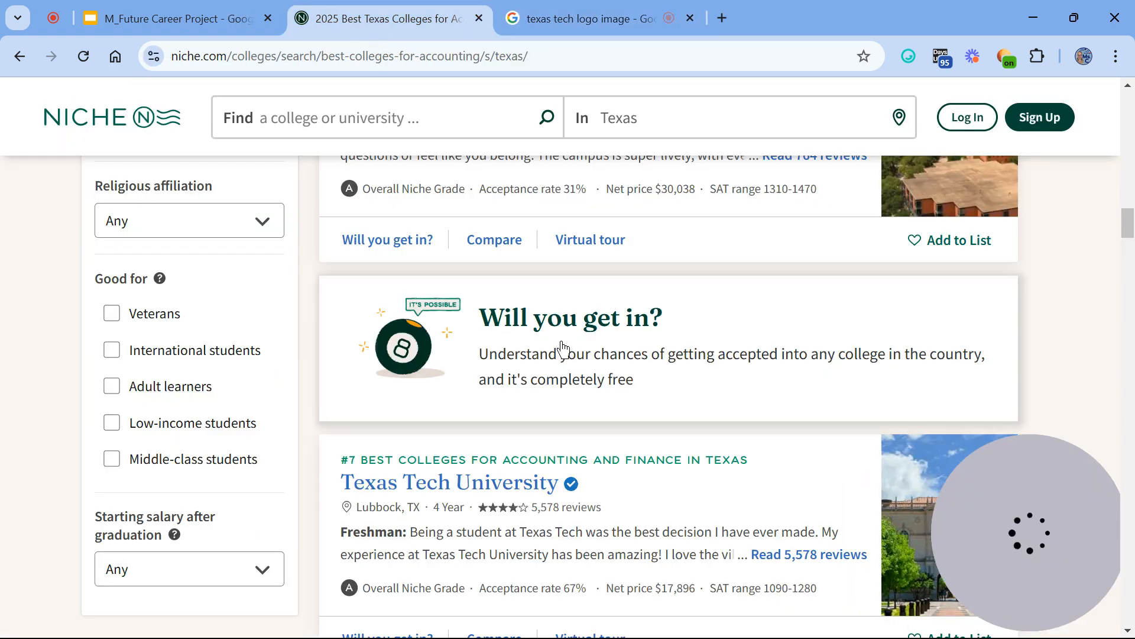
scroll(525, 327, up, 5)
scroll(567, 350, up, 5)
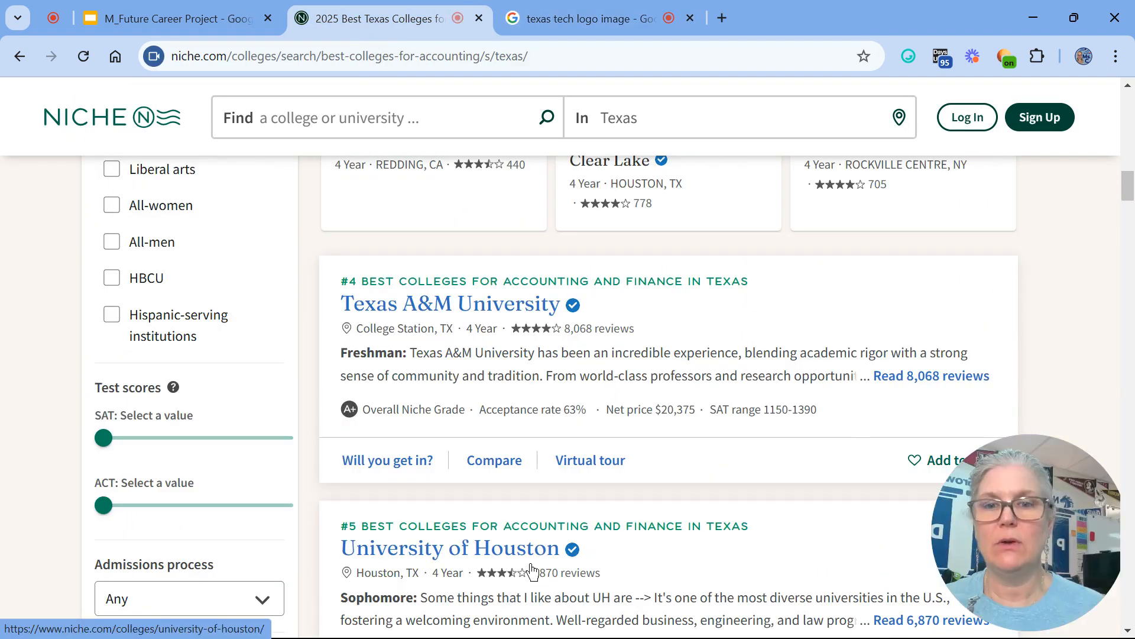
scroll(536, 561, up, 10)
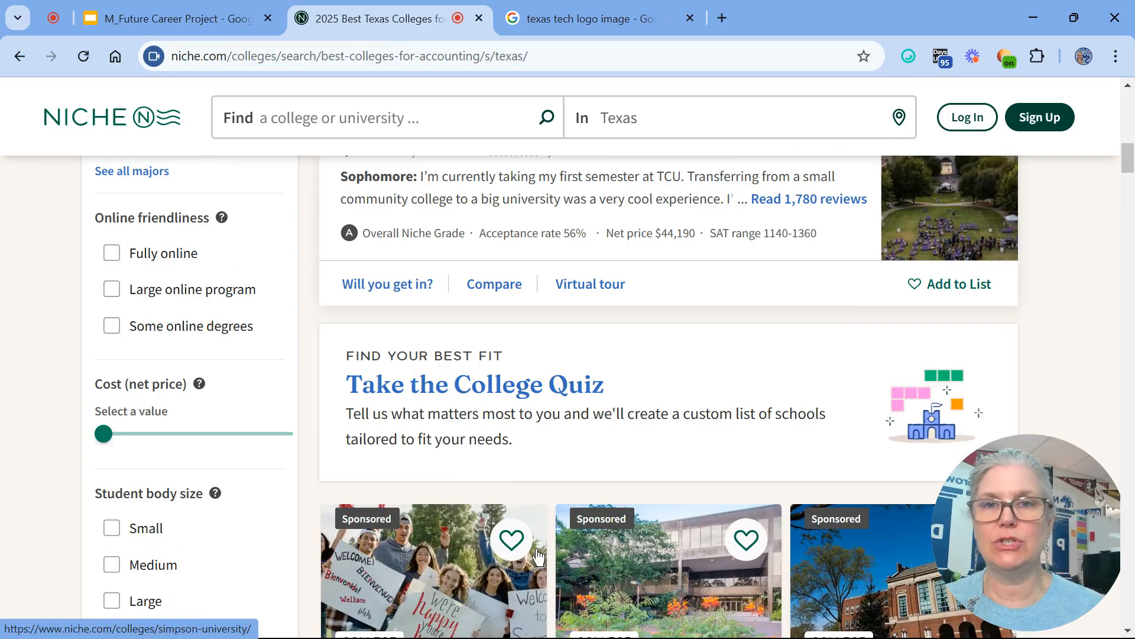
scroll(539, 554, up, 3)
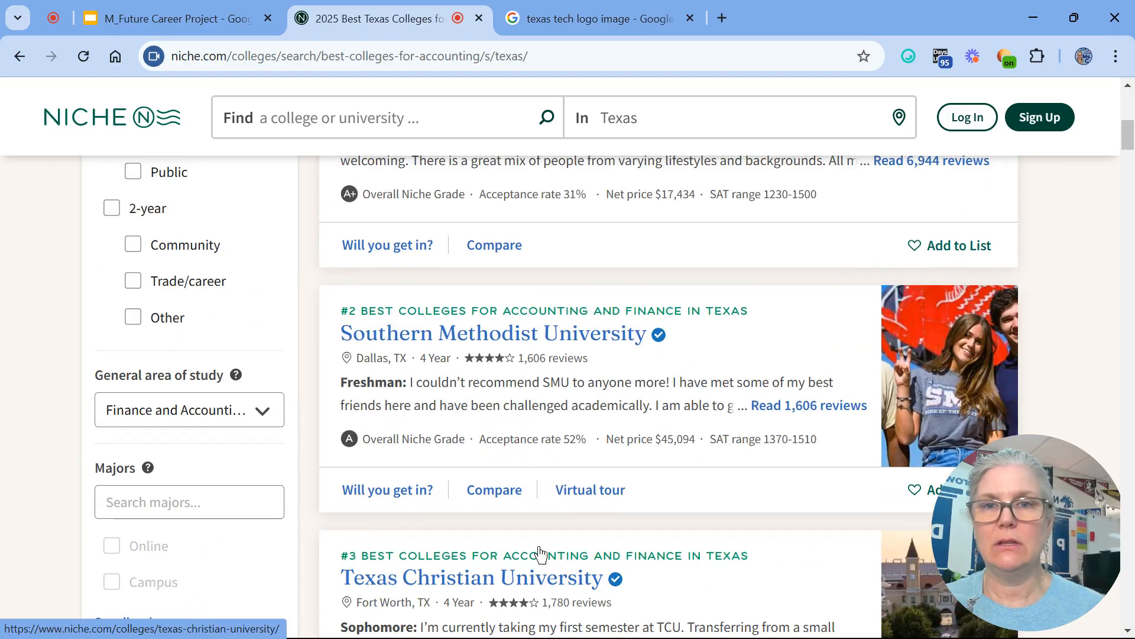
scroll(540, 554, down, 12)
scroll(540, 552, down, 12)
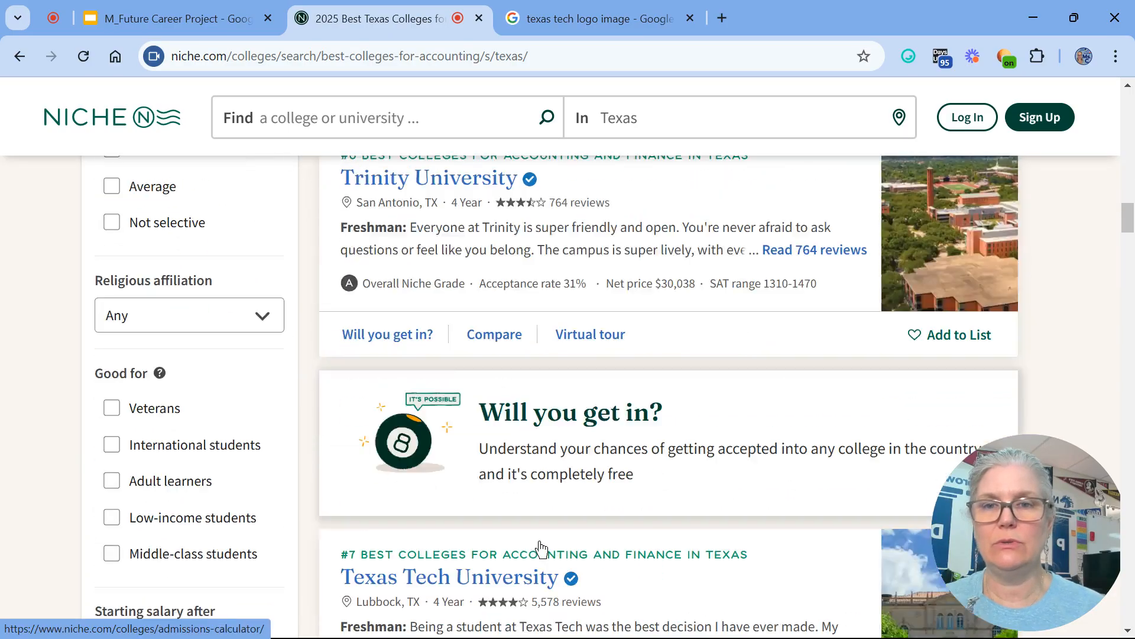
scroll(540, 549, down, 5)
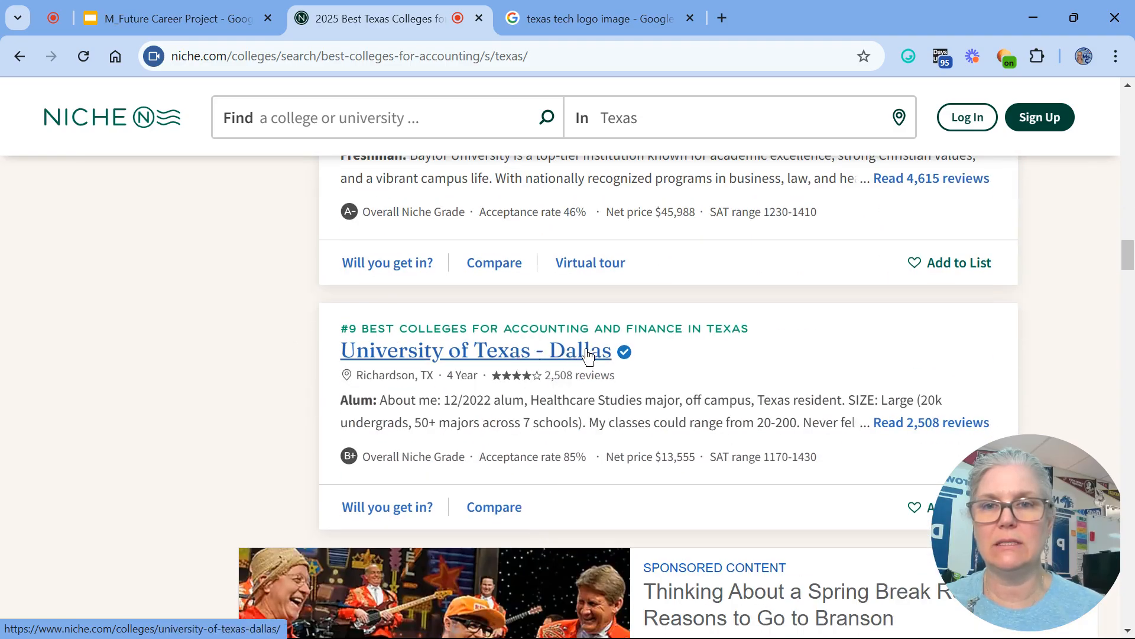
scroll(591, 354, down, 12)
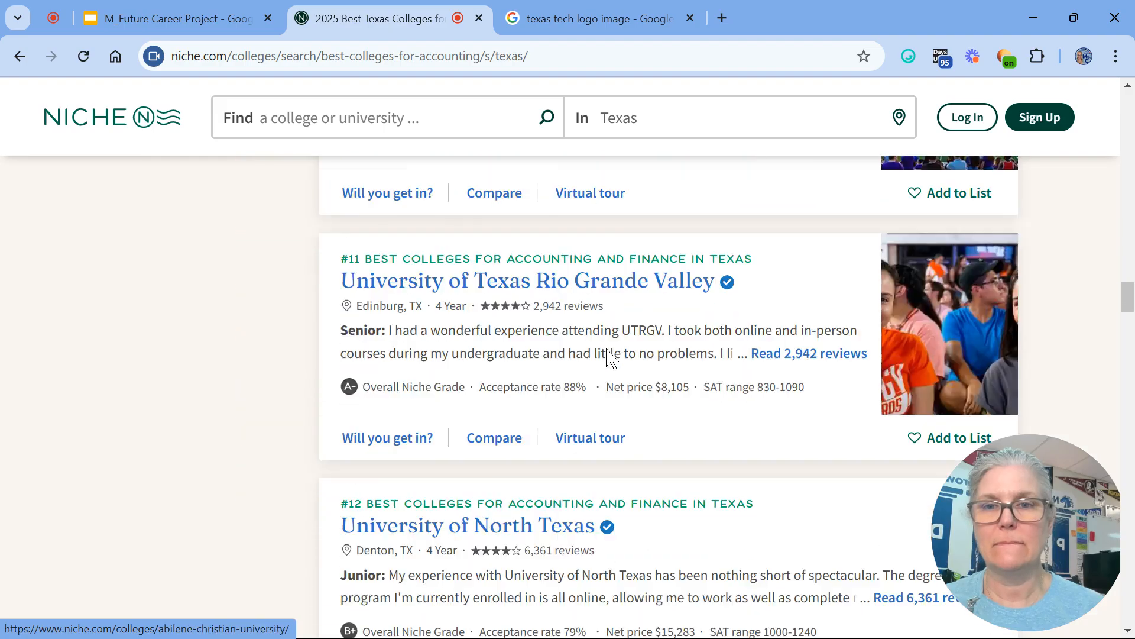
scroll(608, 354, down, 5)
scroll(605, 356, up, 2)
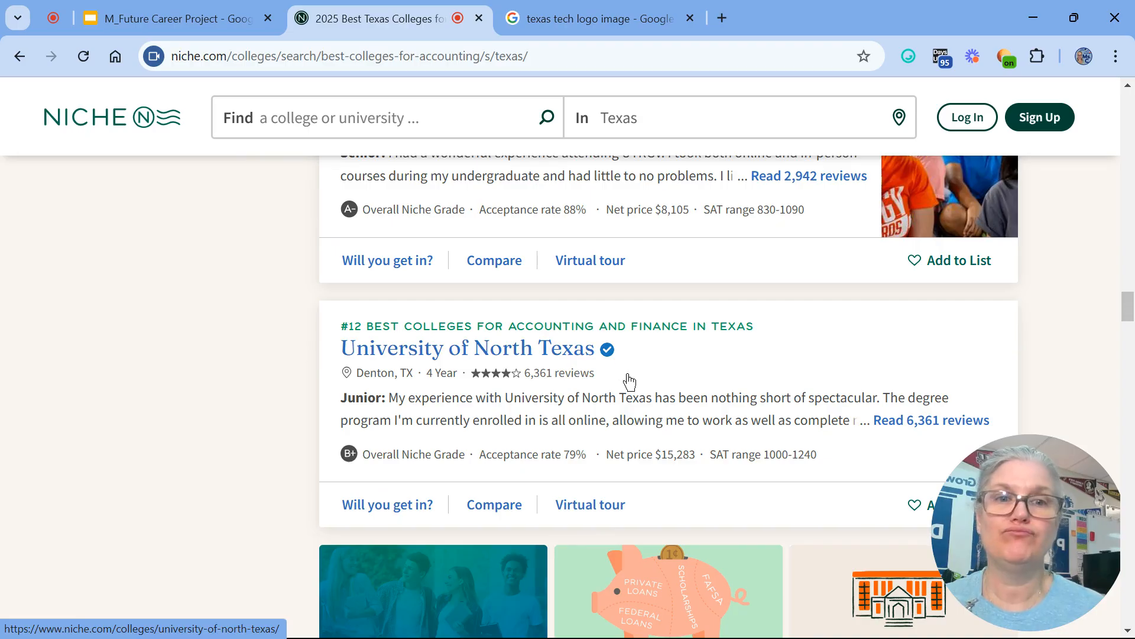
scroll(635, 385, down, 4)
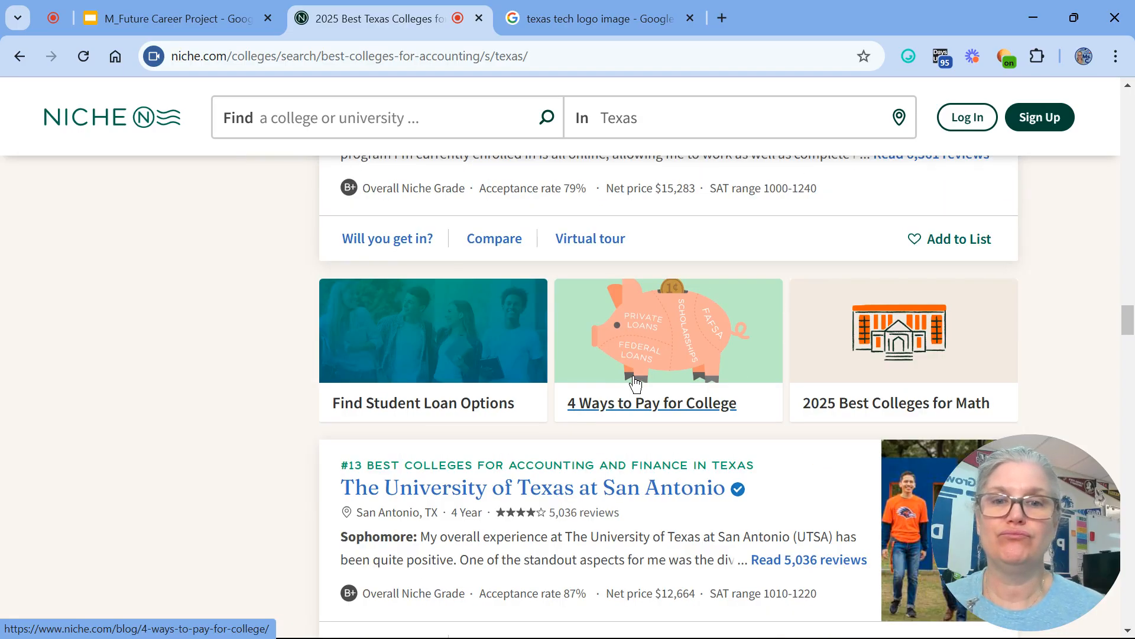
scroll(635, 384, down, 5)
scroll(638, 385, up, 15)
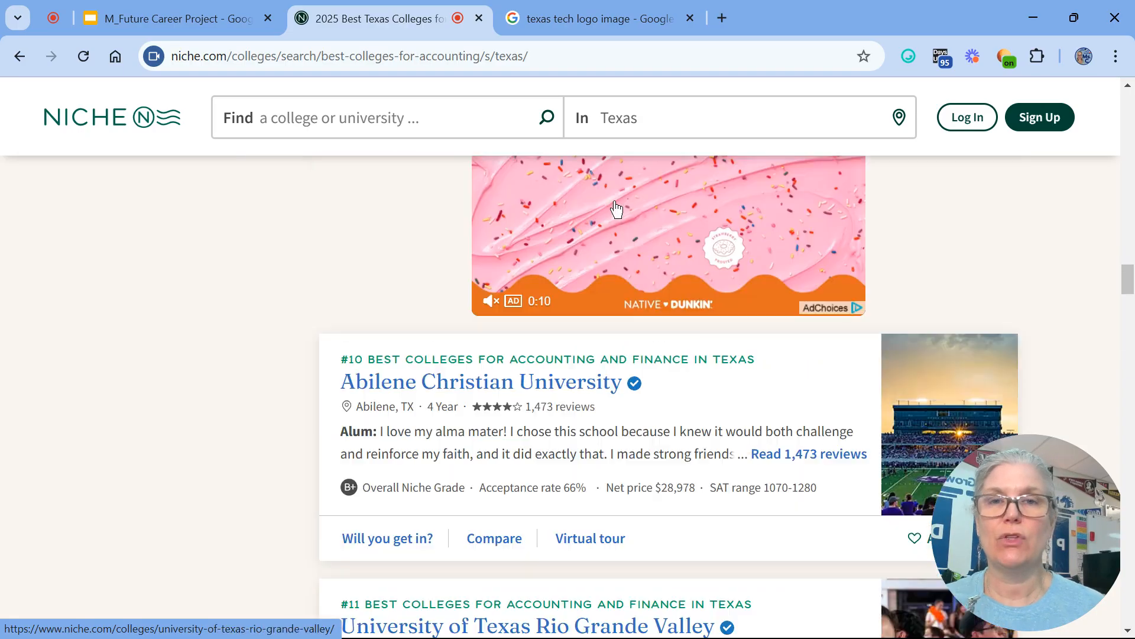
Switch to the Google image search and replace the Texas Tech query with "unt tx logo image"
click(597, 21)
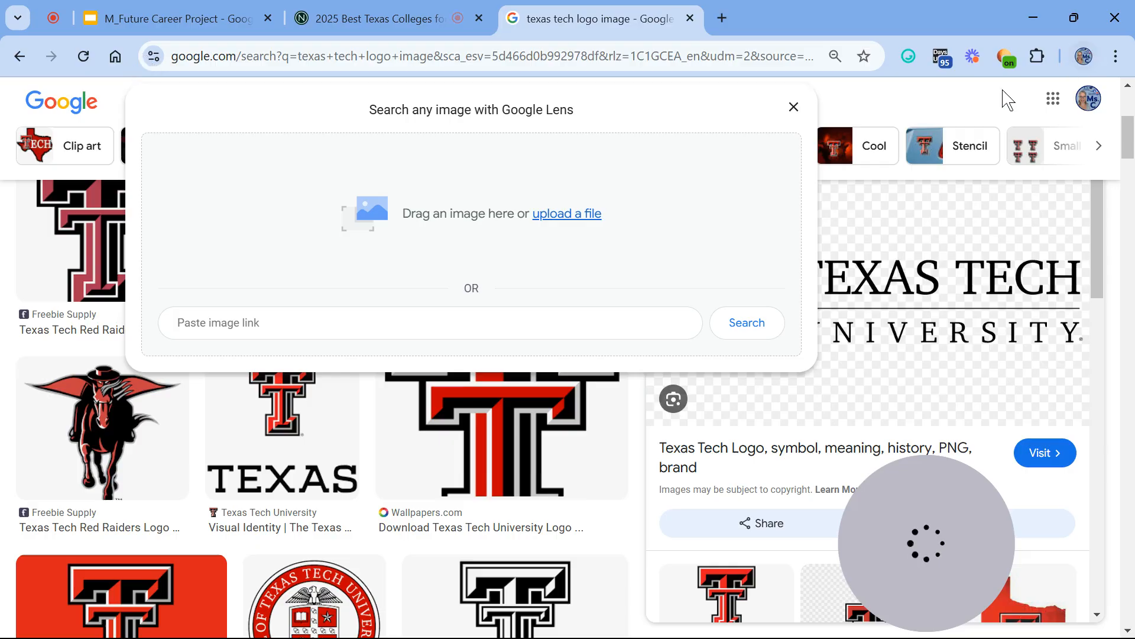
click(918, 92)
drag(195, 99, 120, 112)
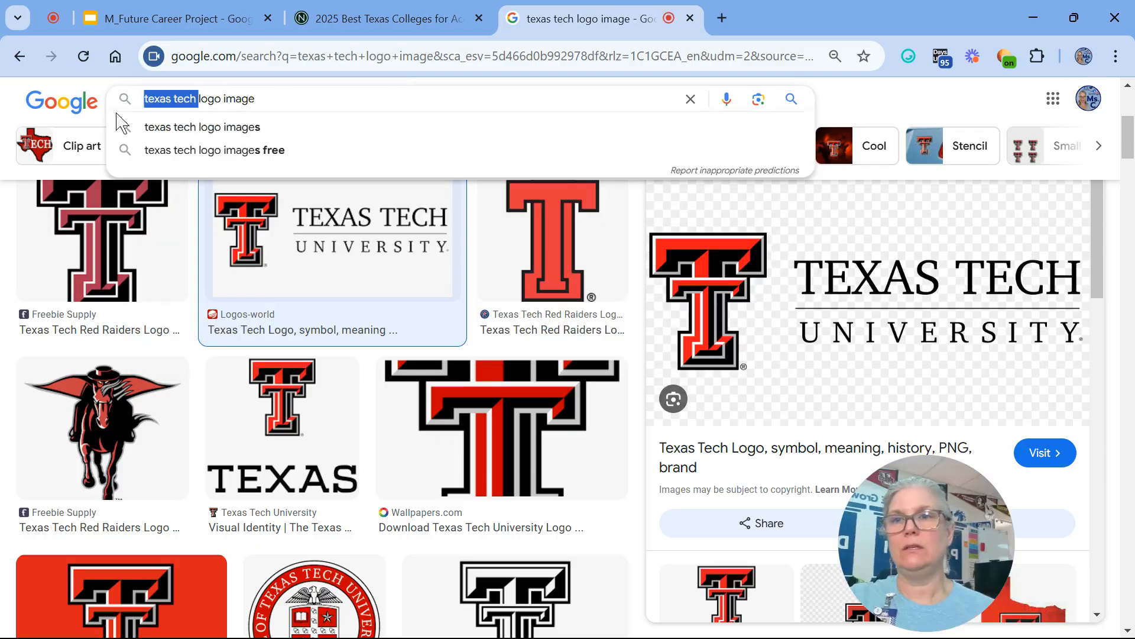
text(unt)
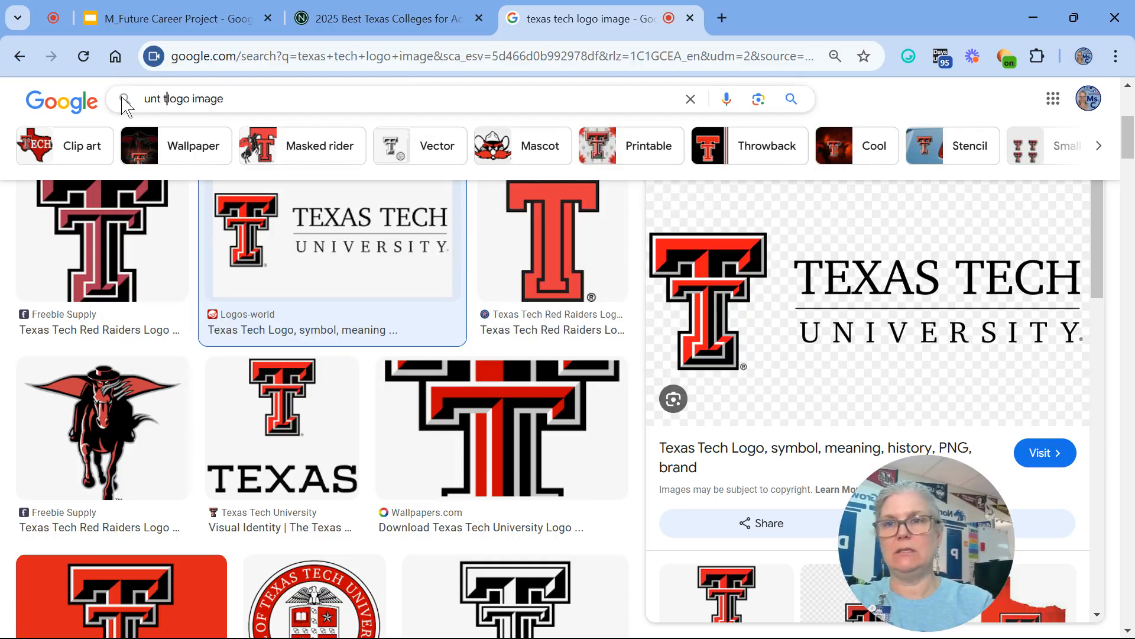
text( tx)
key(Return)
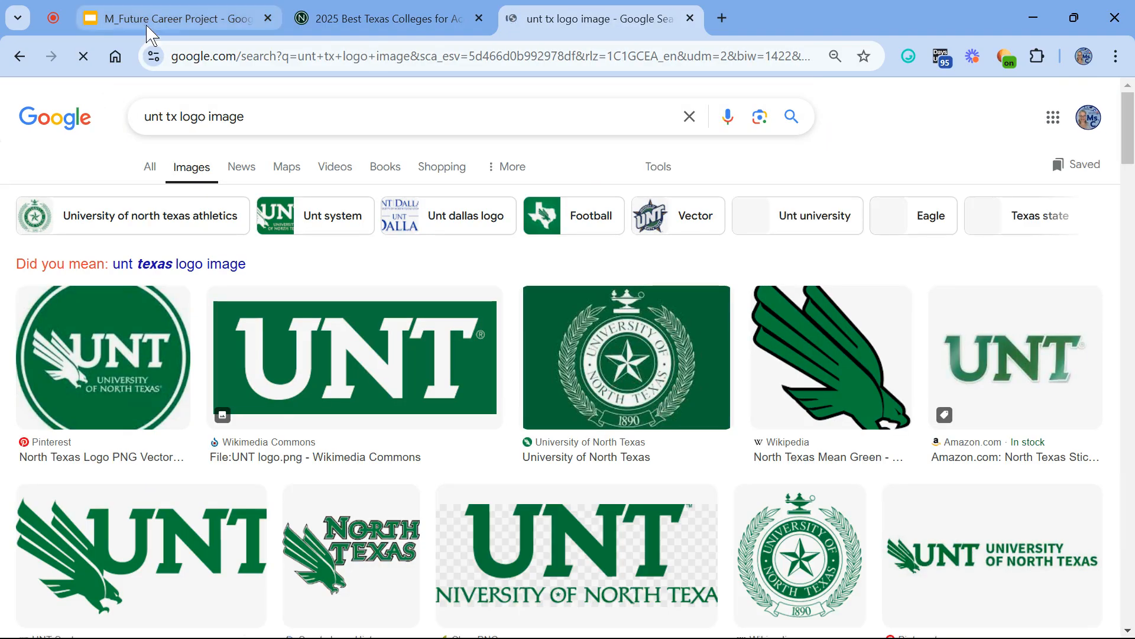
Filter the "unt tx logo image" results by color to show only transparent images
scroll(651, 284, down, 3)
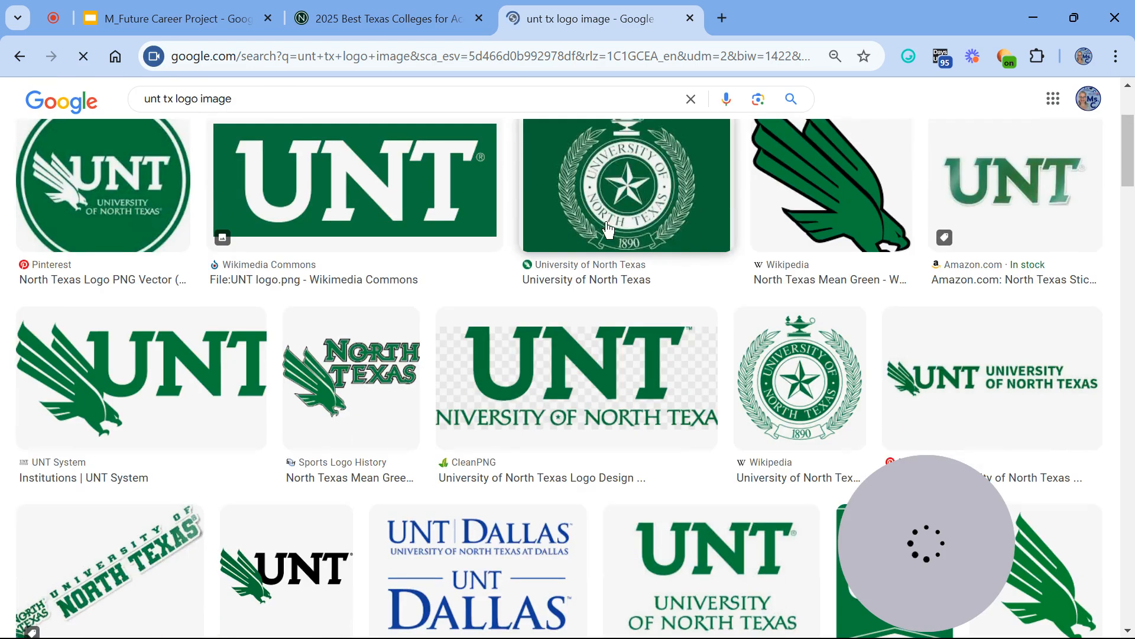
scroll(560, 274, up, 3)
click(661, 158)
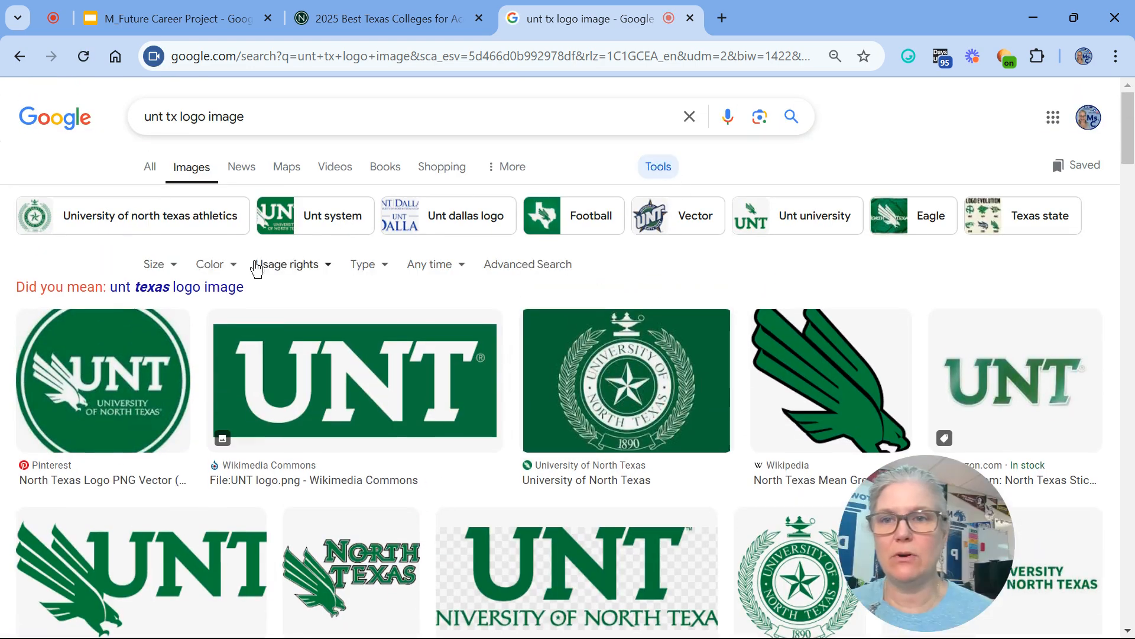
click(213, 264)
click(220, 334)
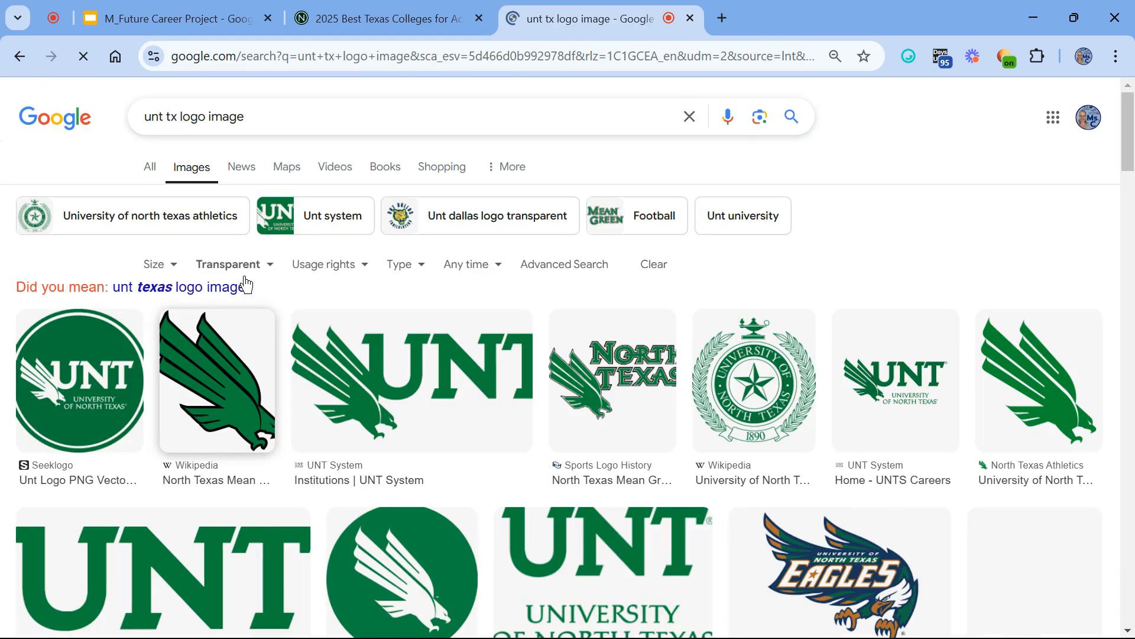
Look through the transparent University of North Texas logos for one suited to the career slide
scroll(695, 321, down, 1)
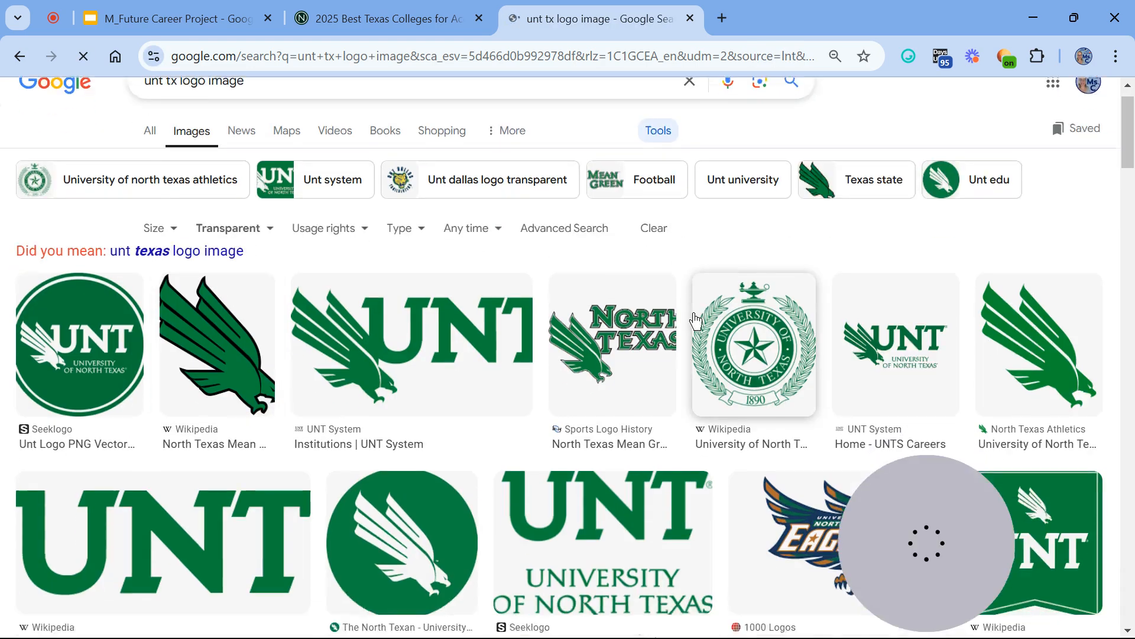
scroll(580, 318, down, 12)
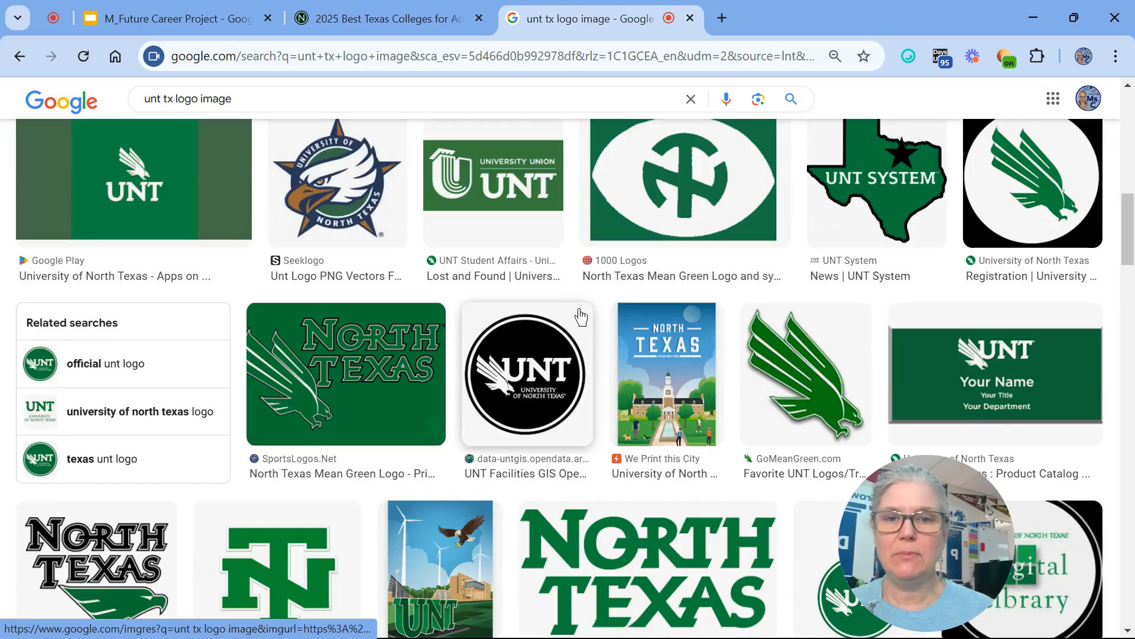
scroll(580, 317, down, 3)
scroll(582, 313, down, 5)
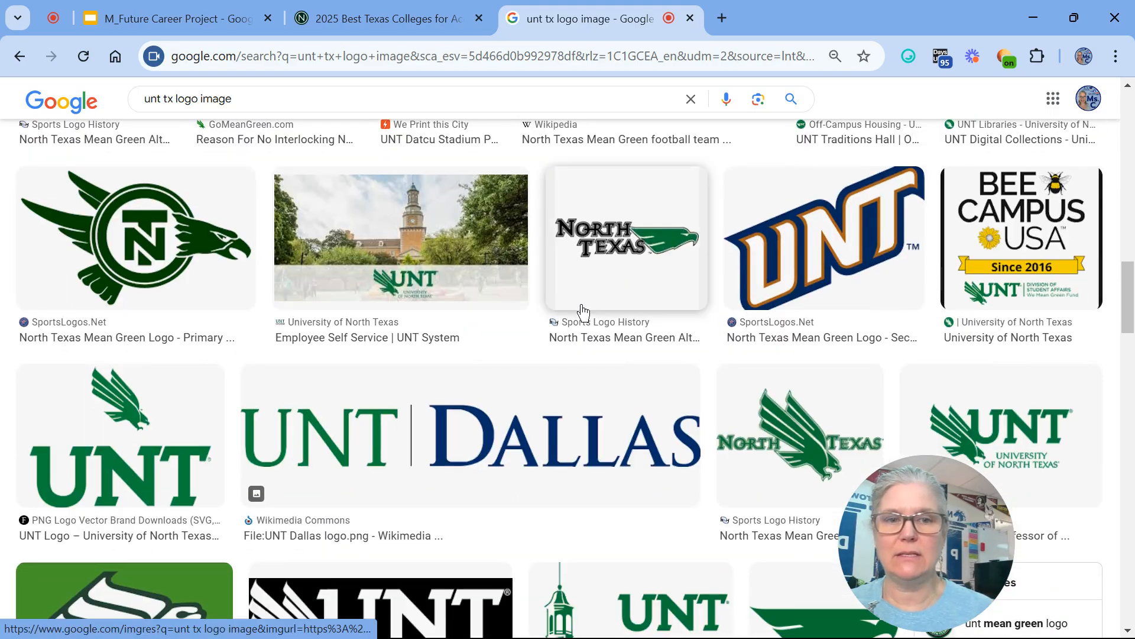
scroll(582, 309, down, 5)
scroll(583, 308, down, 5)
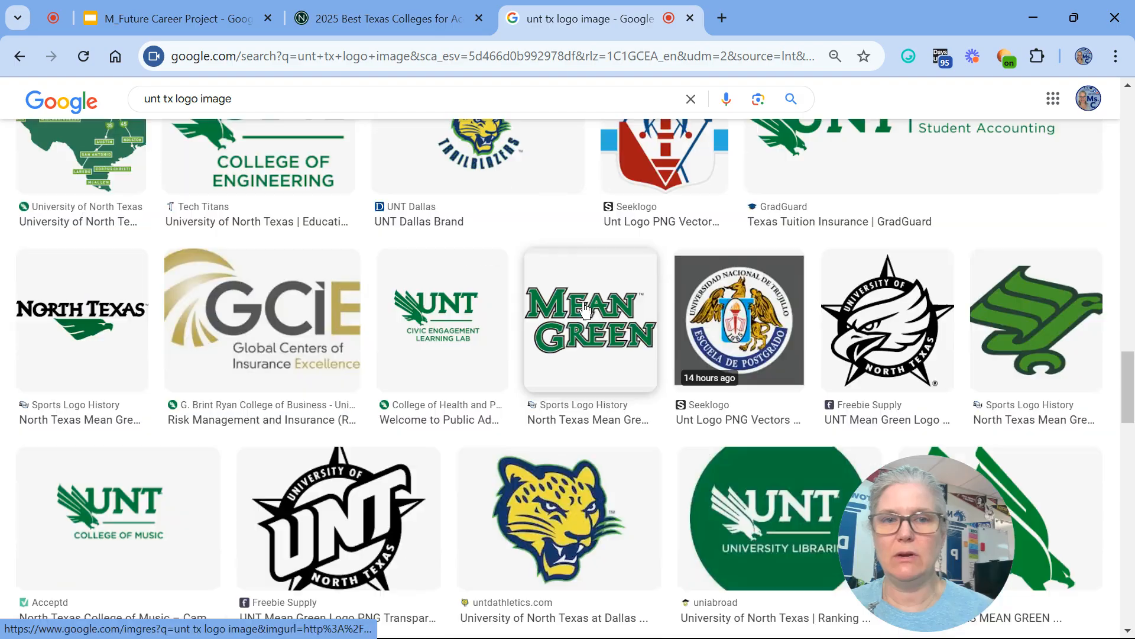
scroll(585, 308, up, 18)
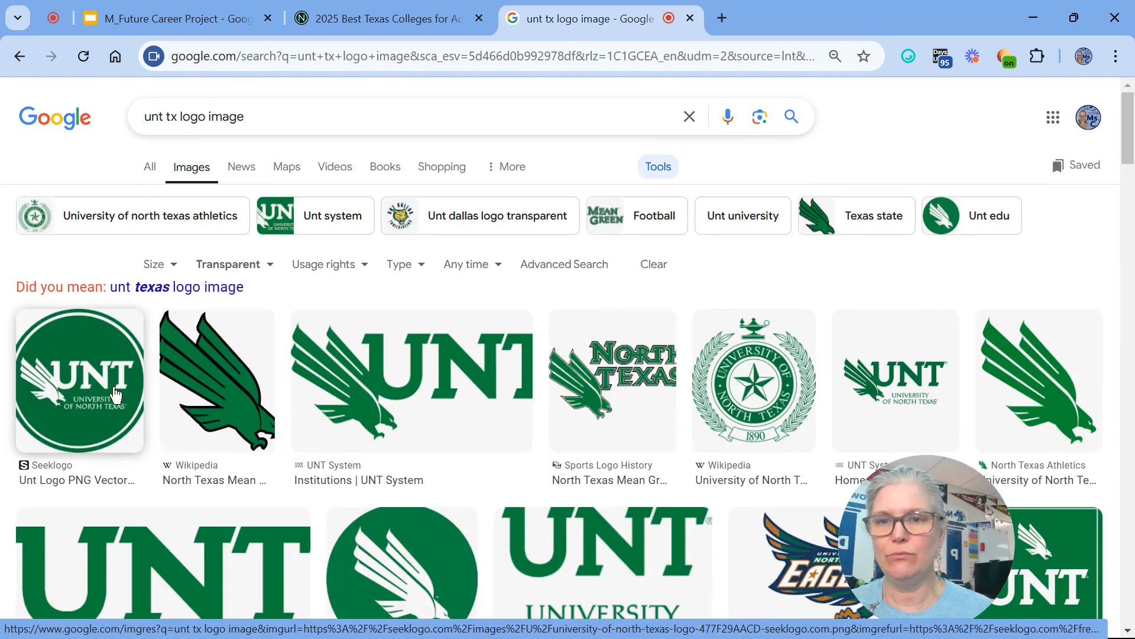
Preview the UNT System eagle logo and the Seeklogo University of North Texas wordmark to check their transparency
click(881, 369)
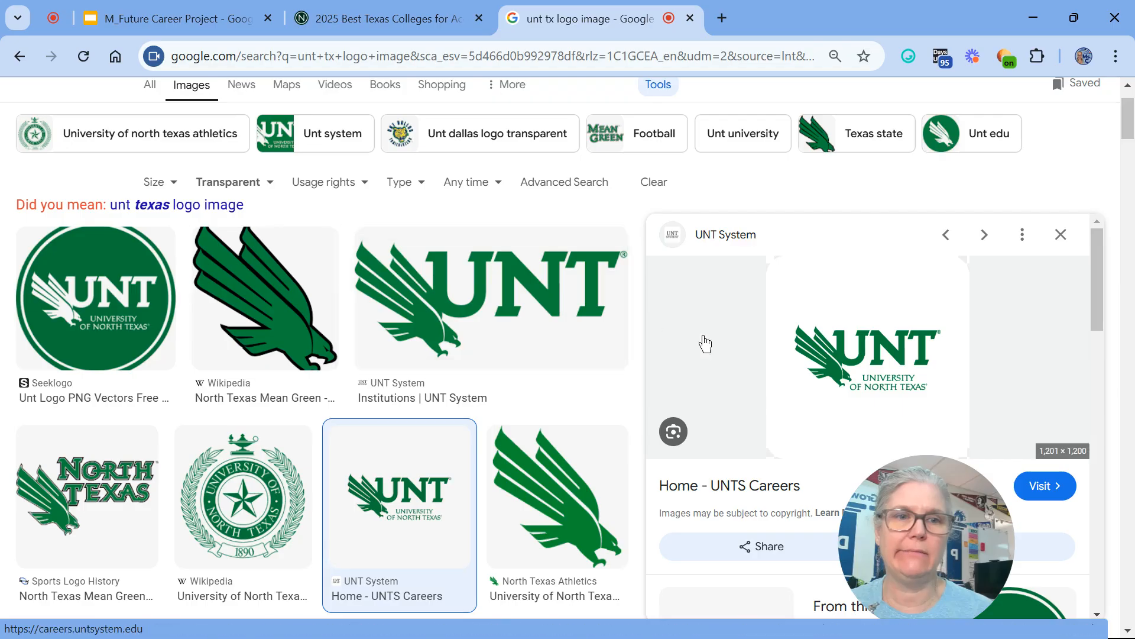
drag(875, 380, 804, 379)
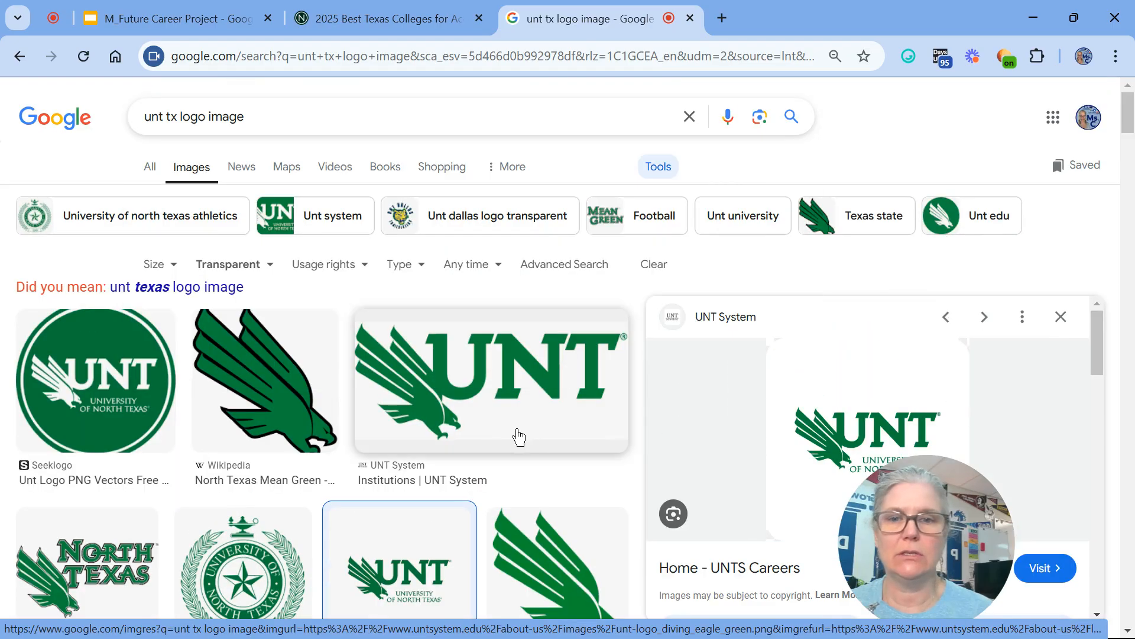
scroll(503, 429, down, 3)
scroll(482, 421, down, 5)
click(189, 440)
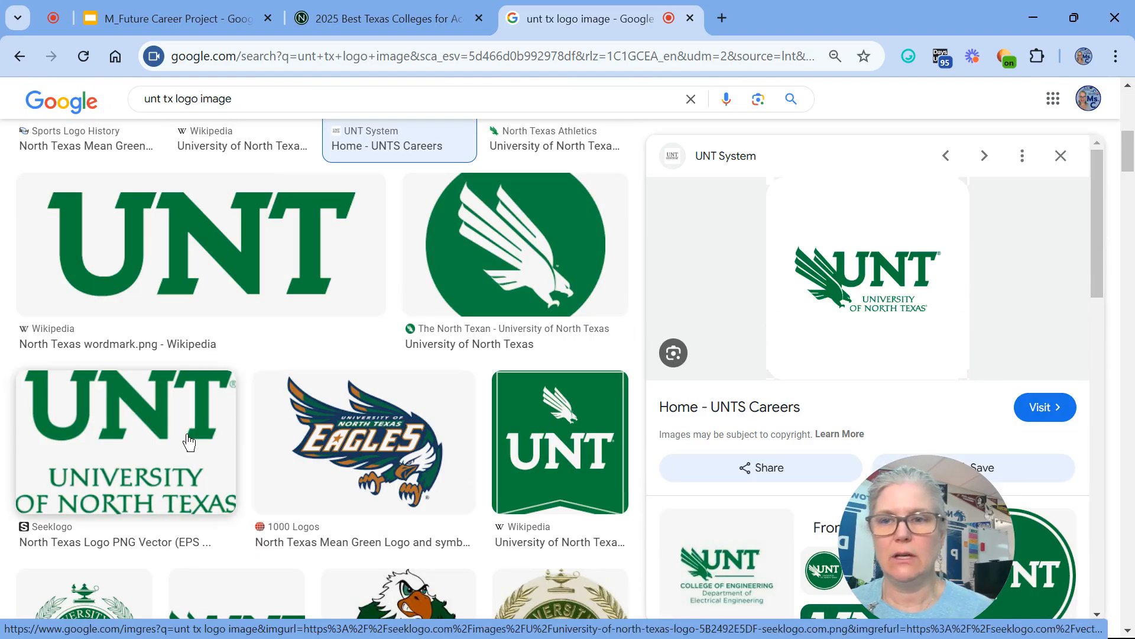
drag(833, 311, 679, 201)
scroll(678, 202, up, 5)
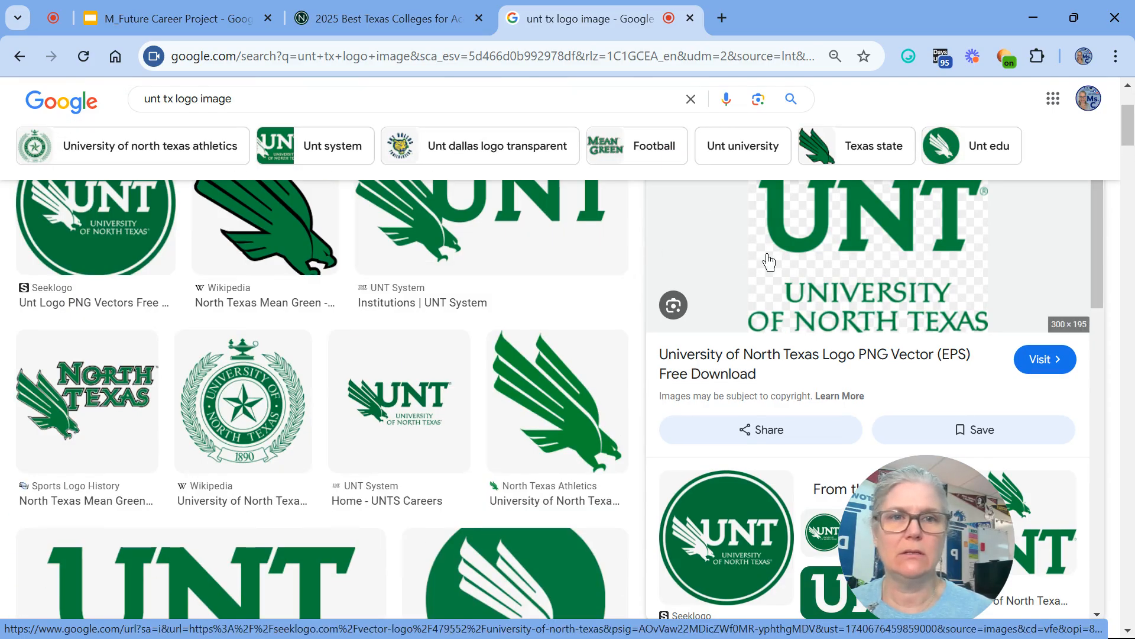
scroll(769, 262, up, 3)
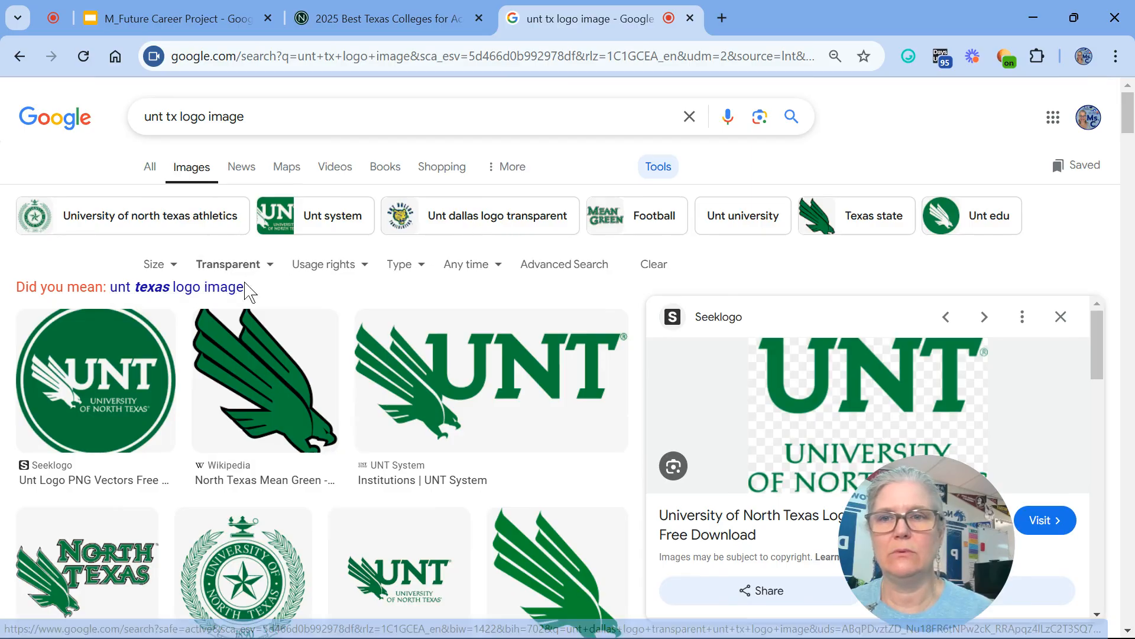
Shorten the image search to "unt logo image" and limit its results to transparent images
click(237, 264)
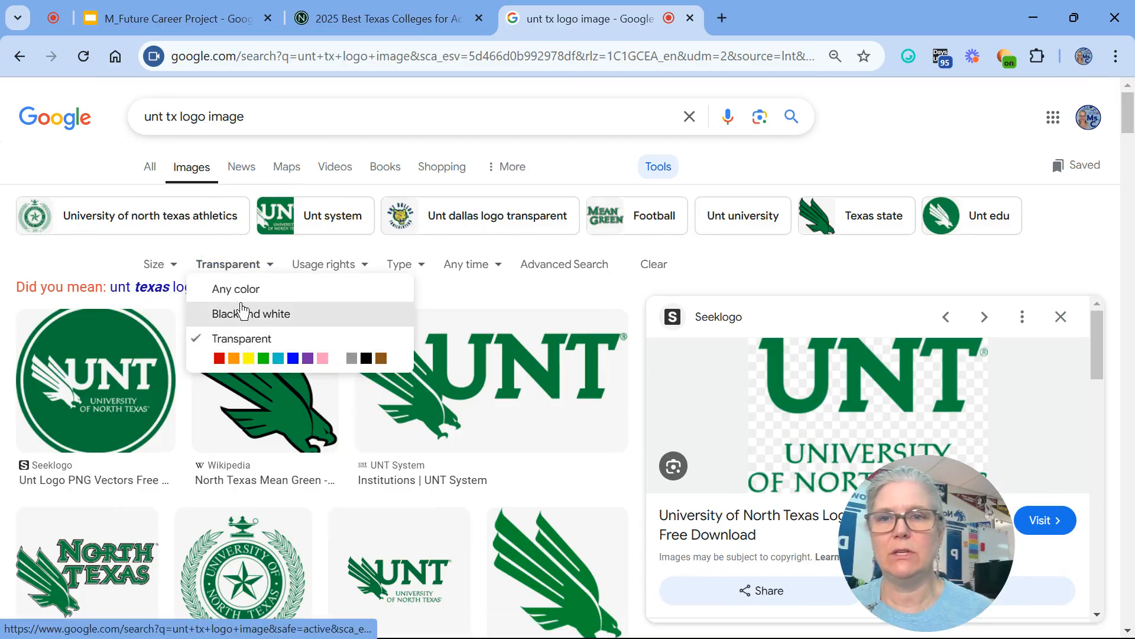
click(166, 117)
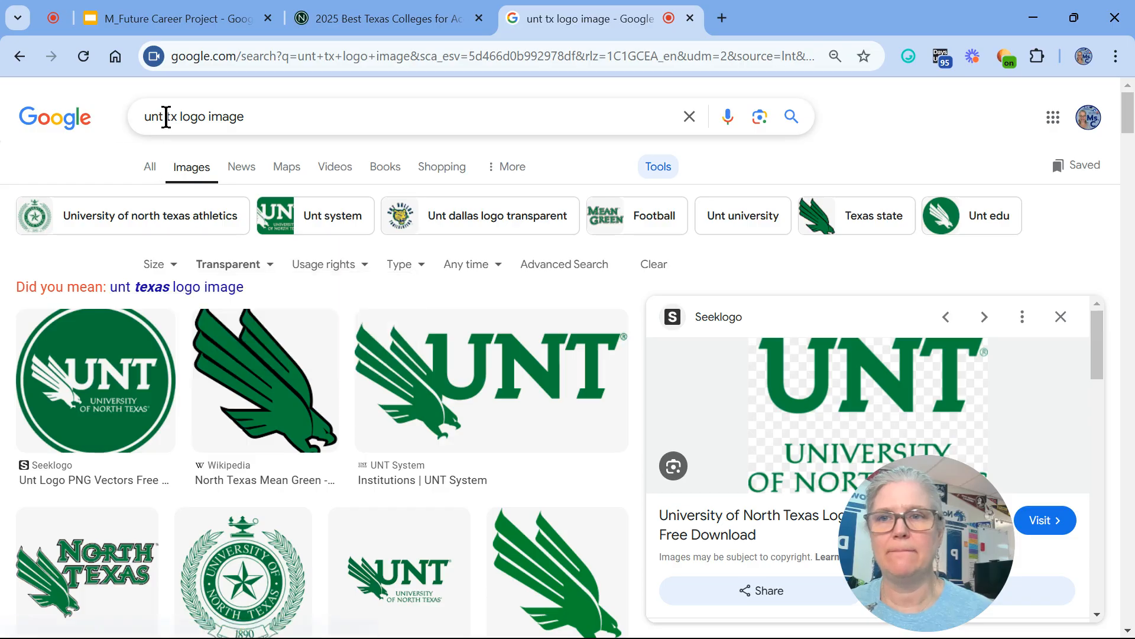
key(BackSpace)
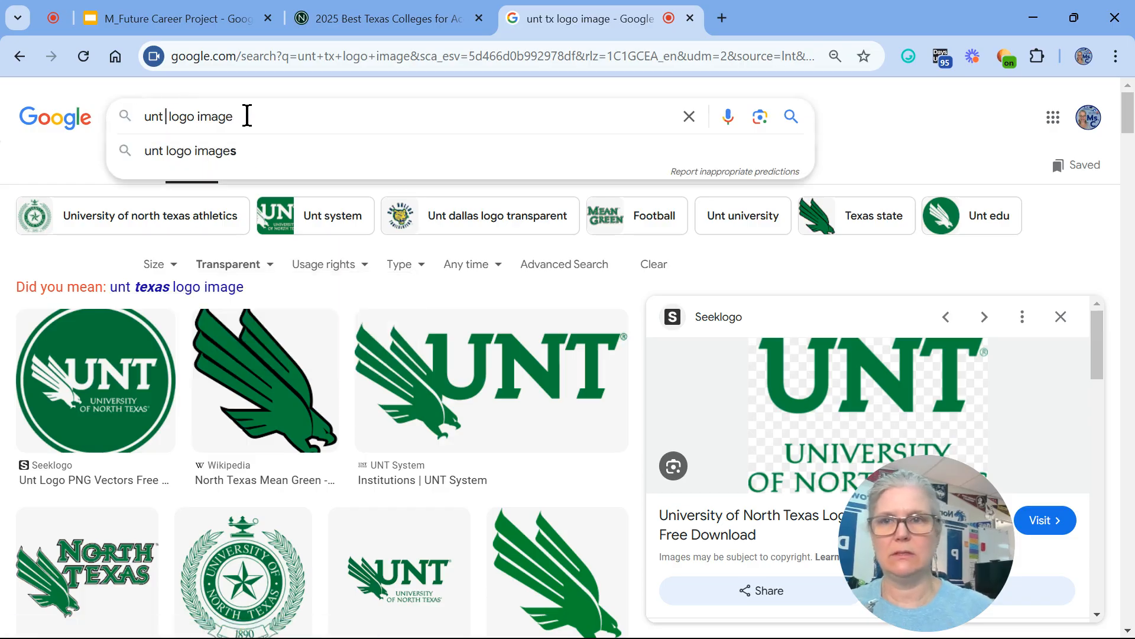
key(Return)
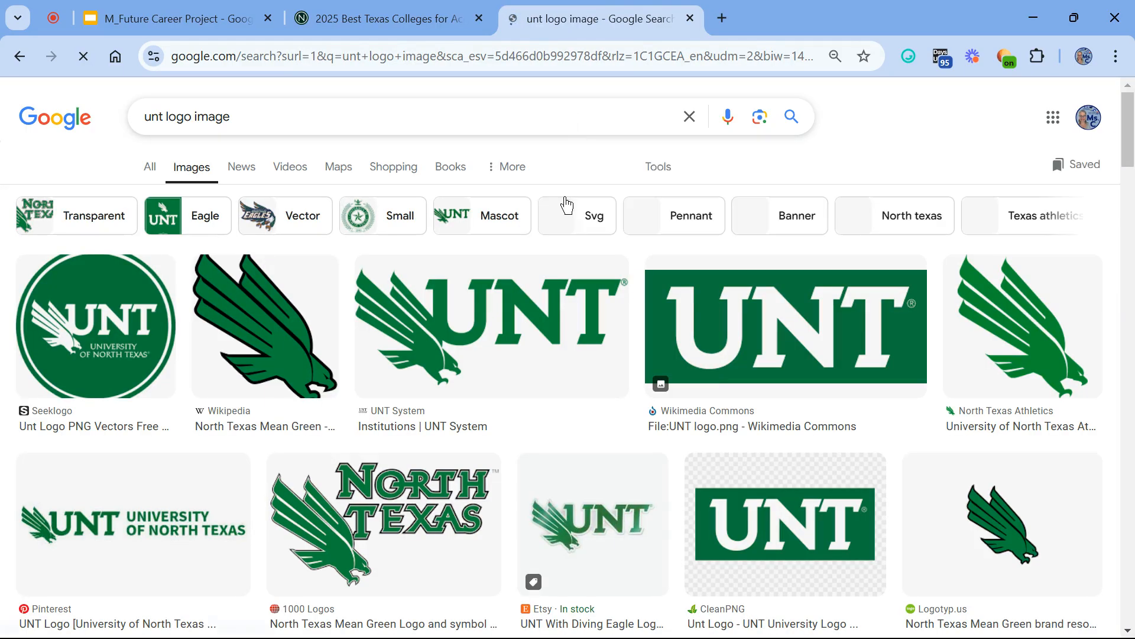
click(655, 165)
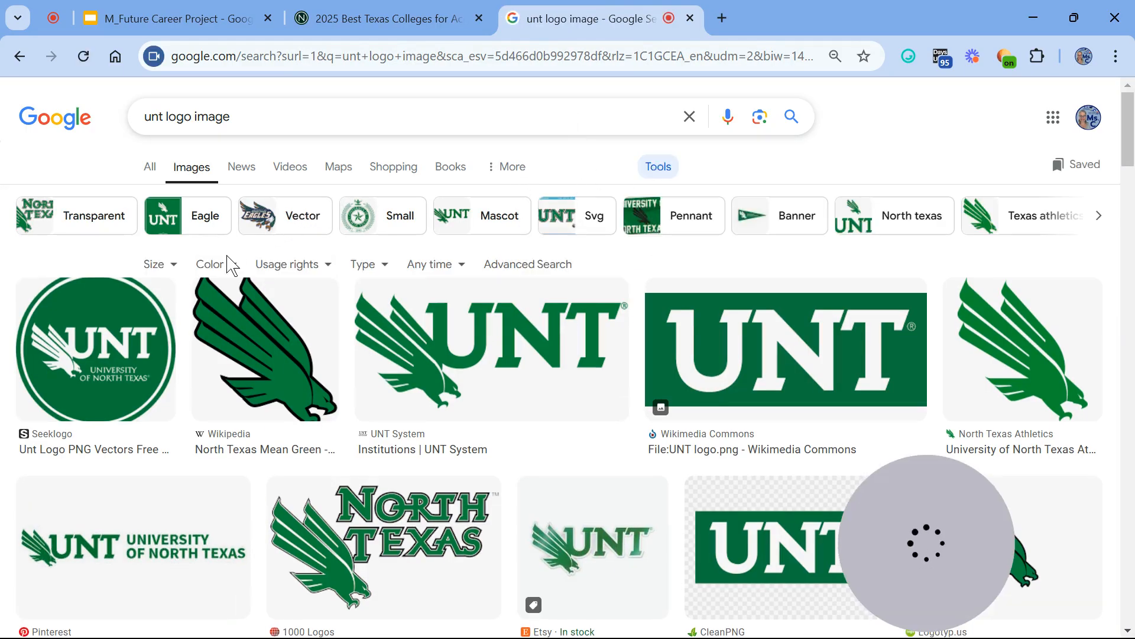
click(227, 264)
click(229, 333)
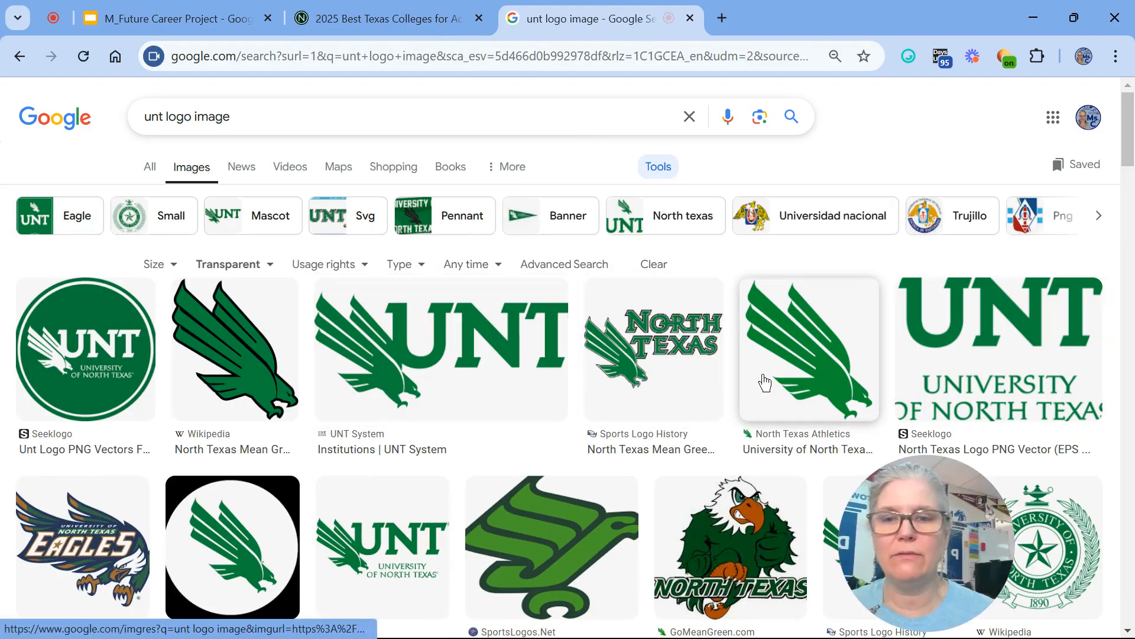
Preview the Inpart eagle logo and the Seeklogo wordmark among the "unt logo image" results
scroll(389, 314, down, 5)
click(389, 313)
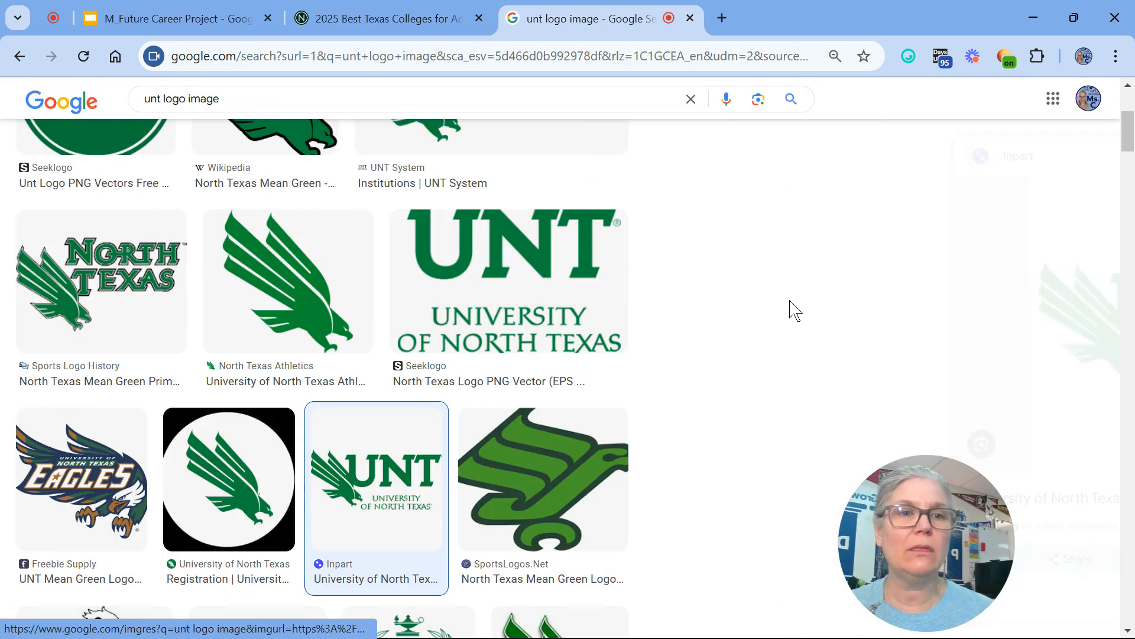
scroll(494, 386, up, 2)
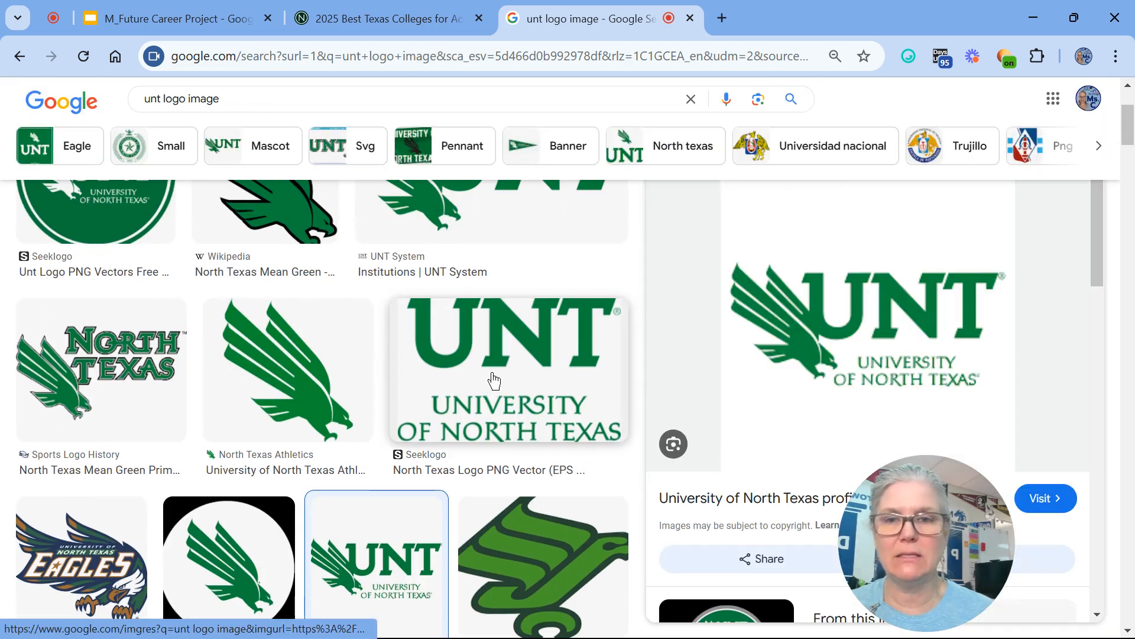
click(495, 383)
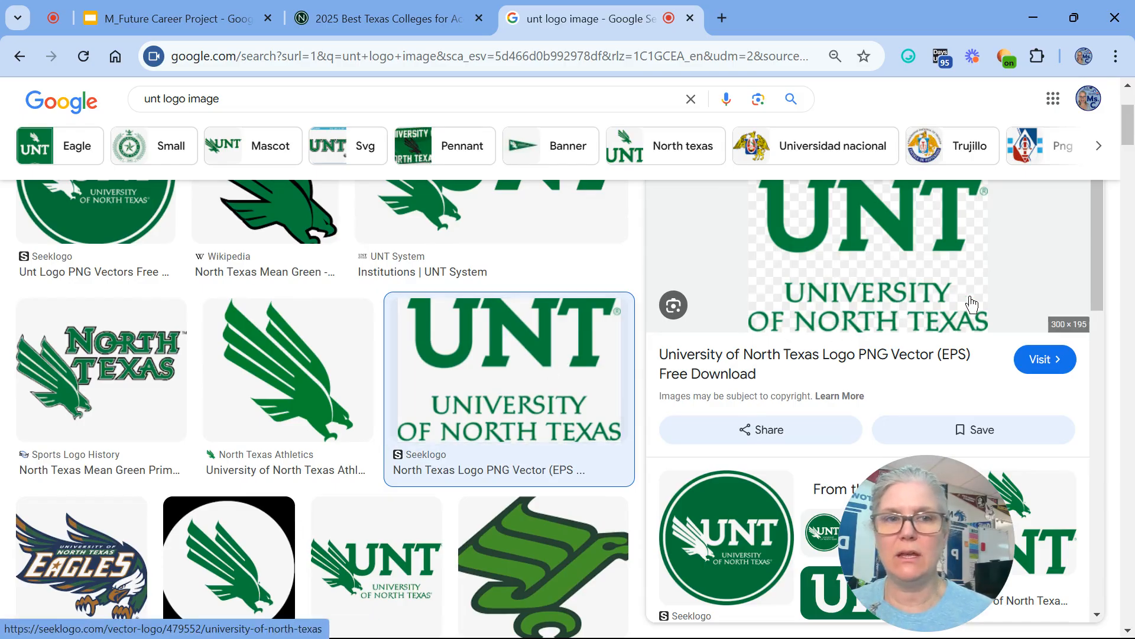
scroll(393, 411, up, 3)
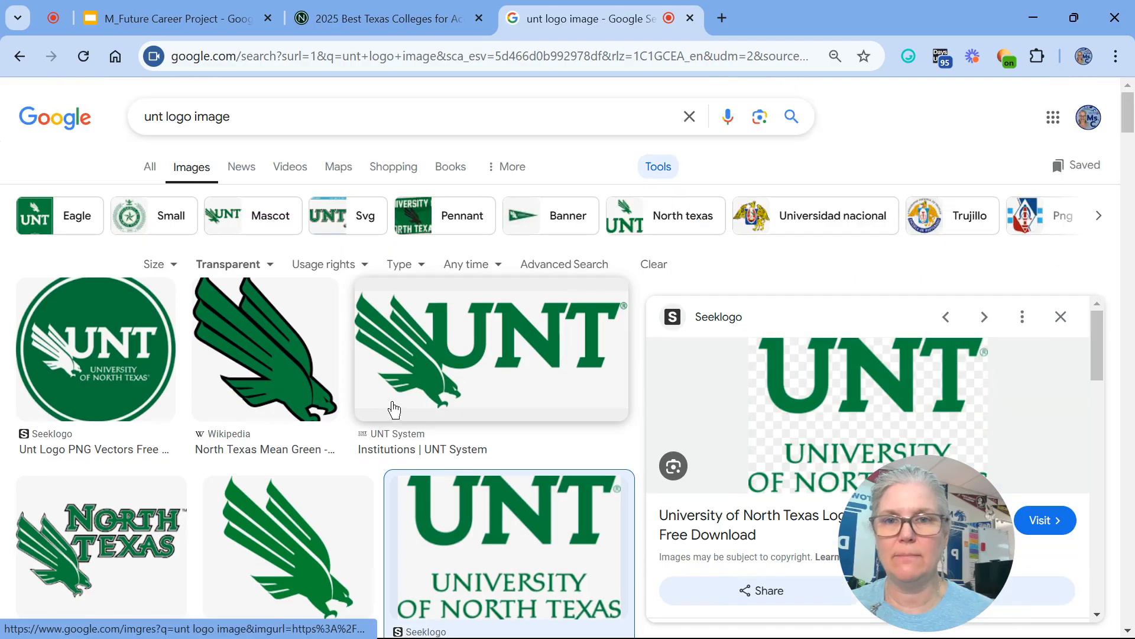
Browse further UNT logos, preview the UNT System Homepage logo, and open the related Global Game Jam version
scroll(441, 377, down, 10)
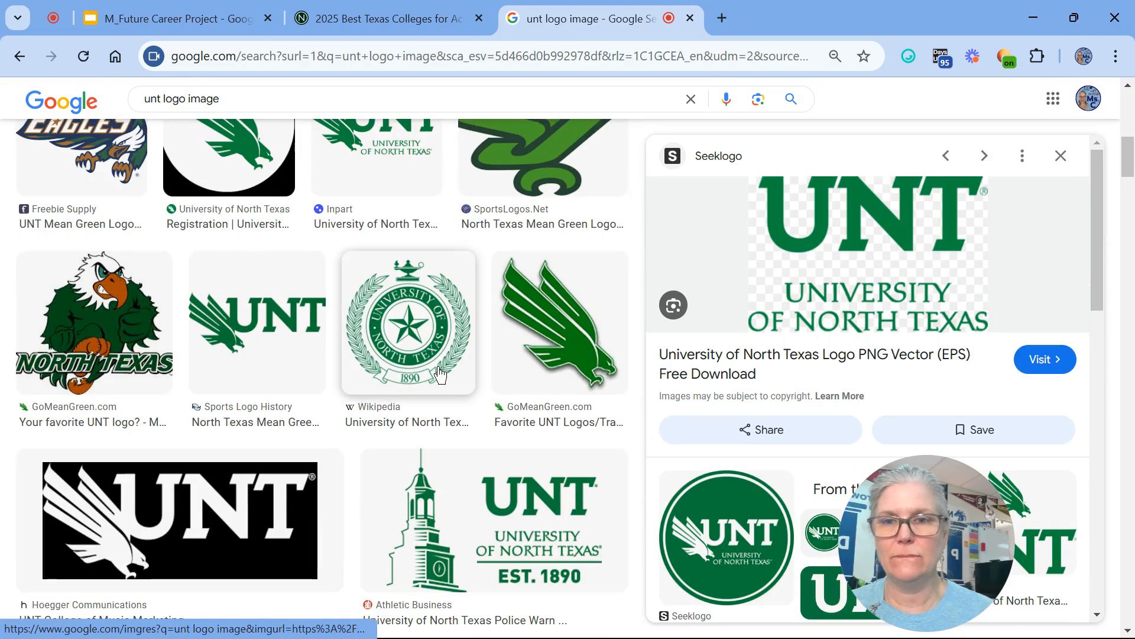
scroll(441, 373, down, 5)
scroll(441, 372, down, 5)
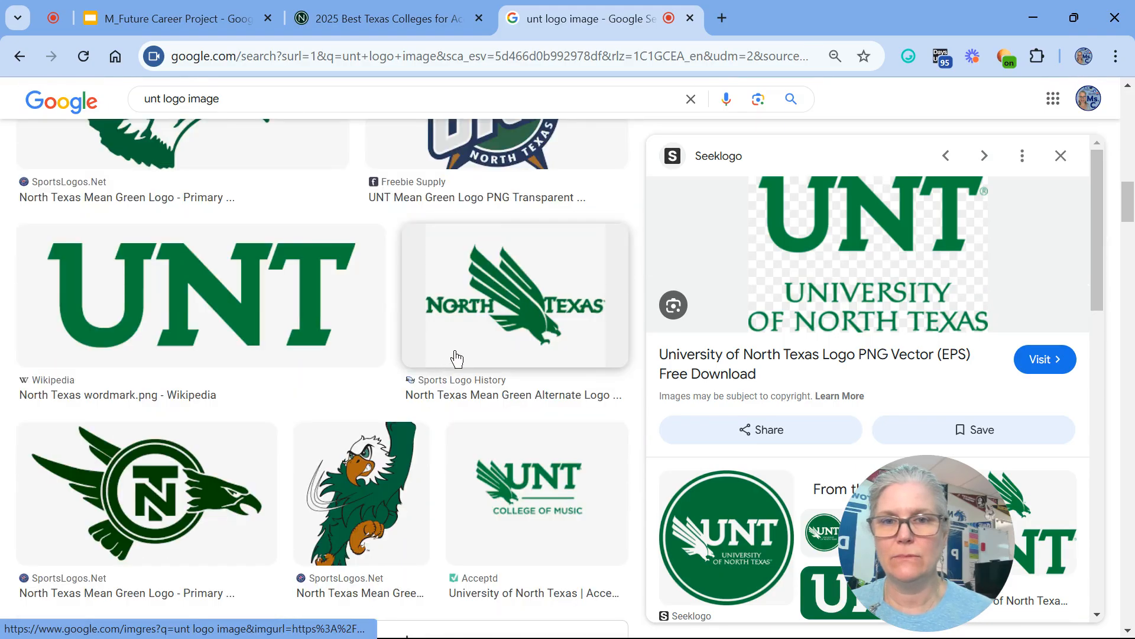
scroll(529, 353, down, 10)
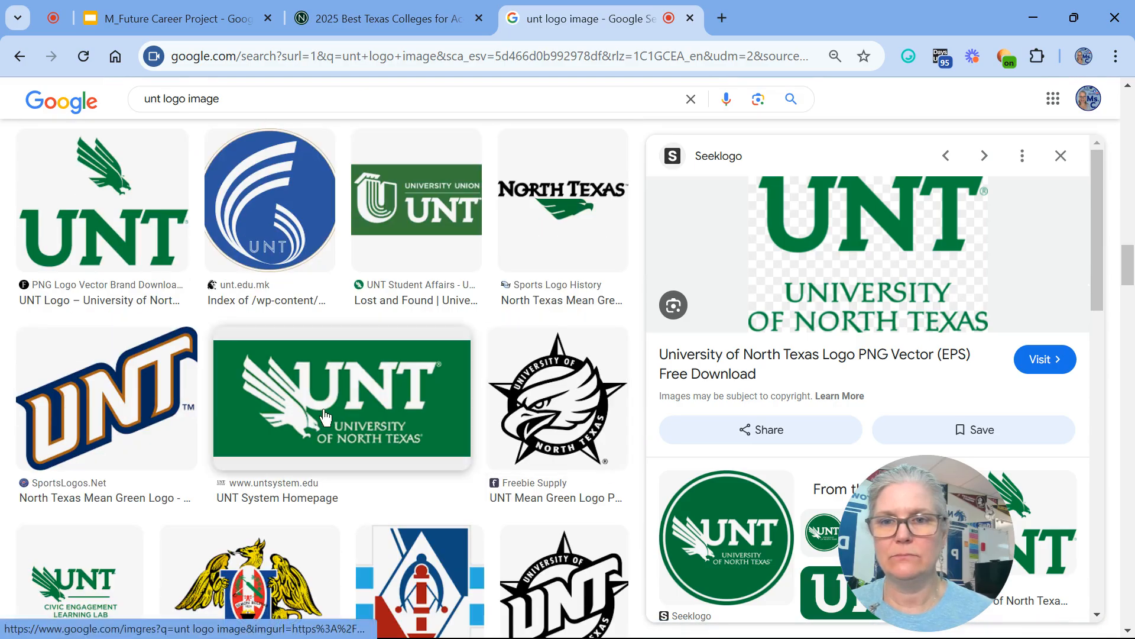
click(343, 414)
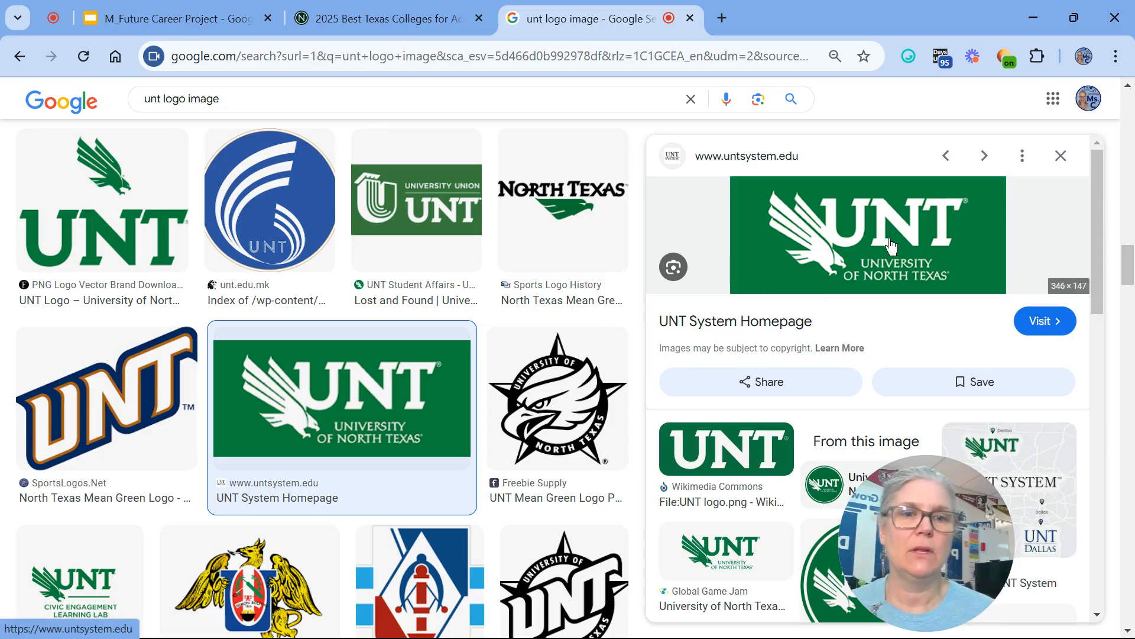
click(709, 572)
Undo the UNT logo background on the Financial Manager slide and copy the Global Game Jam logo image from the Google results
drag(848, 311, 661, 547)
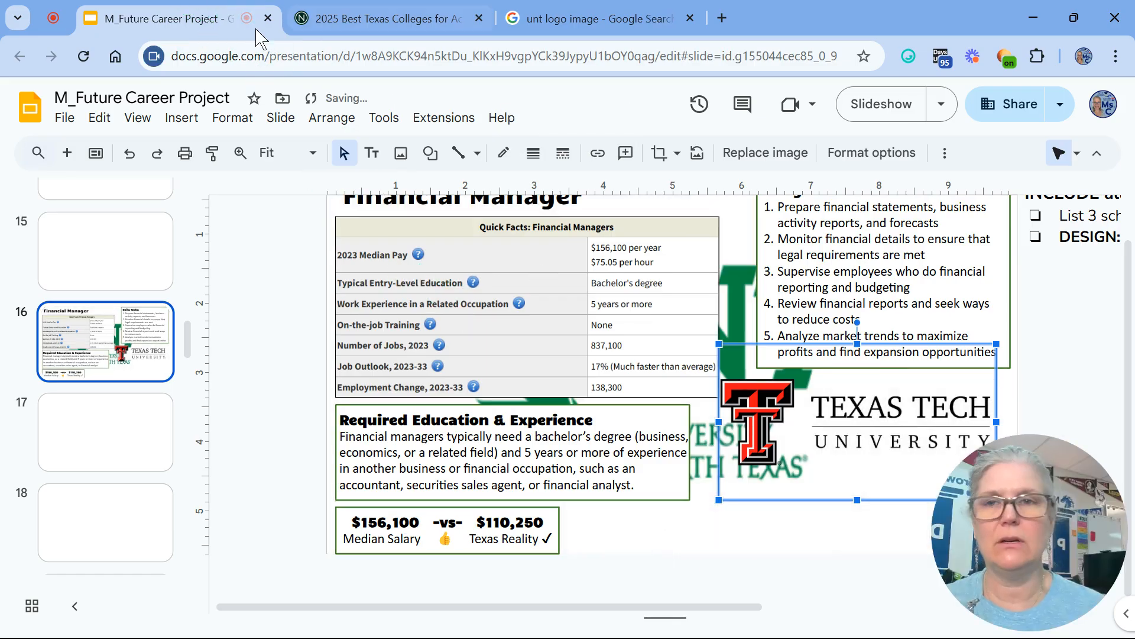
click(129, 153)
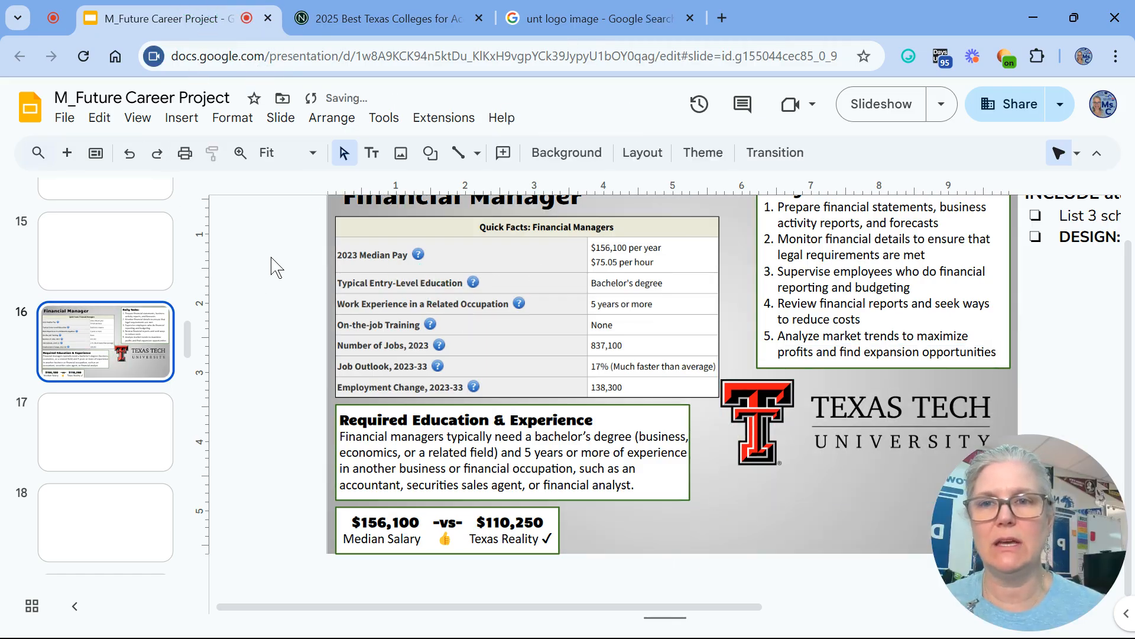
click(591, 19)
right_click(911, 327)
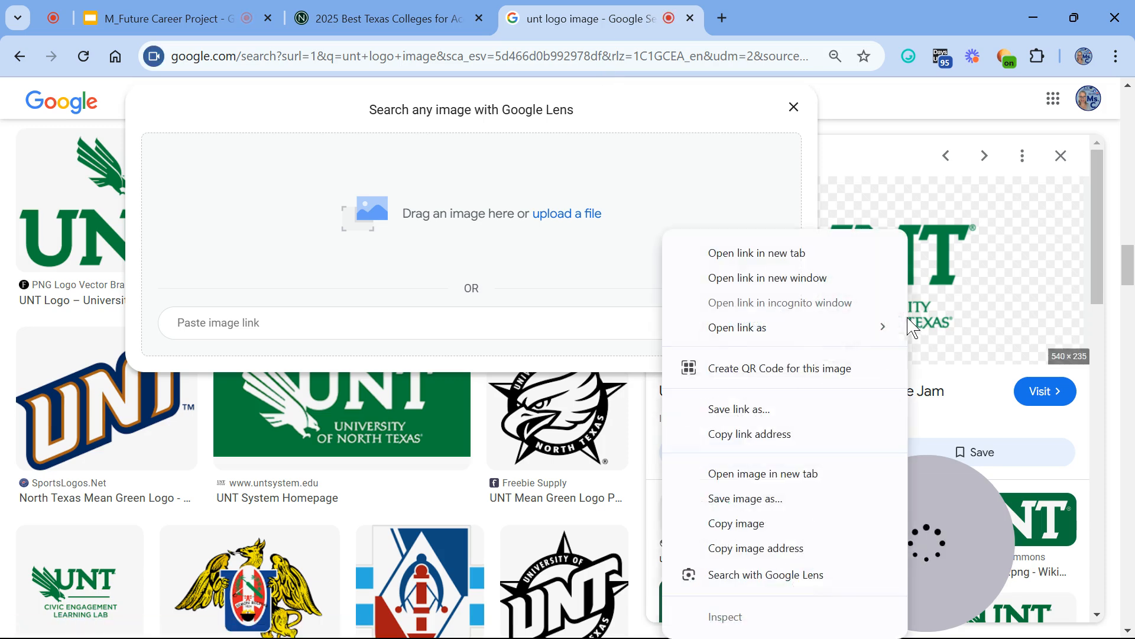
click(774, 524)
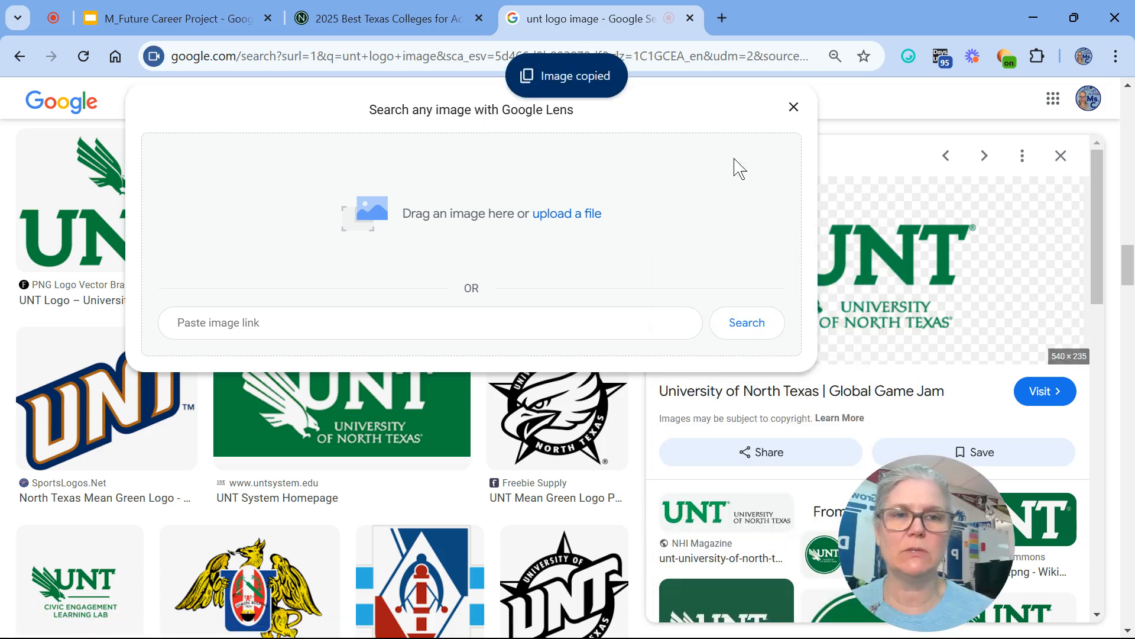
Paste the copied UNT logo onto the Financial Manager slide, shrink it, and place it below the Texas Tech logo
click(793, 107)
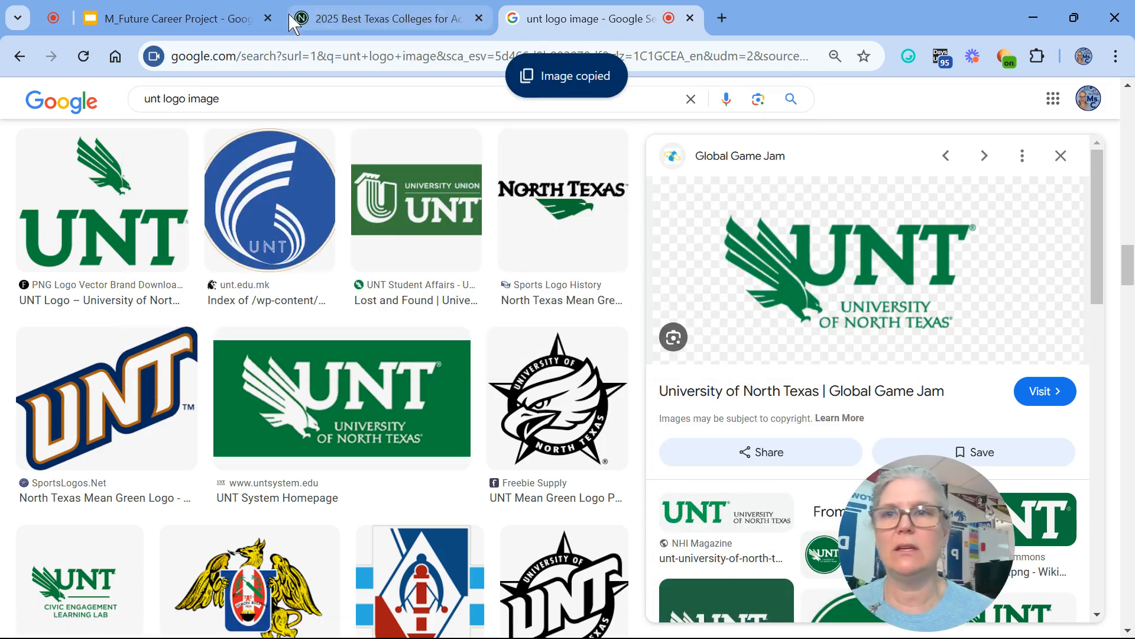
click(226, 16)
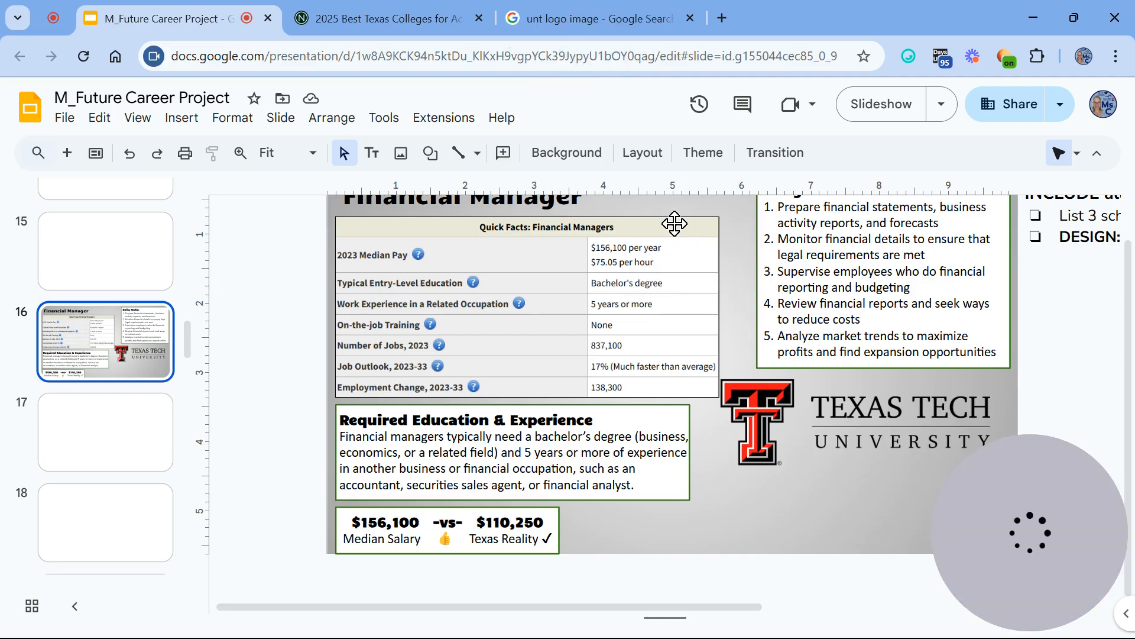
key(ctrl+v)
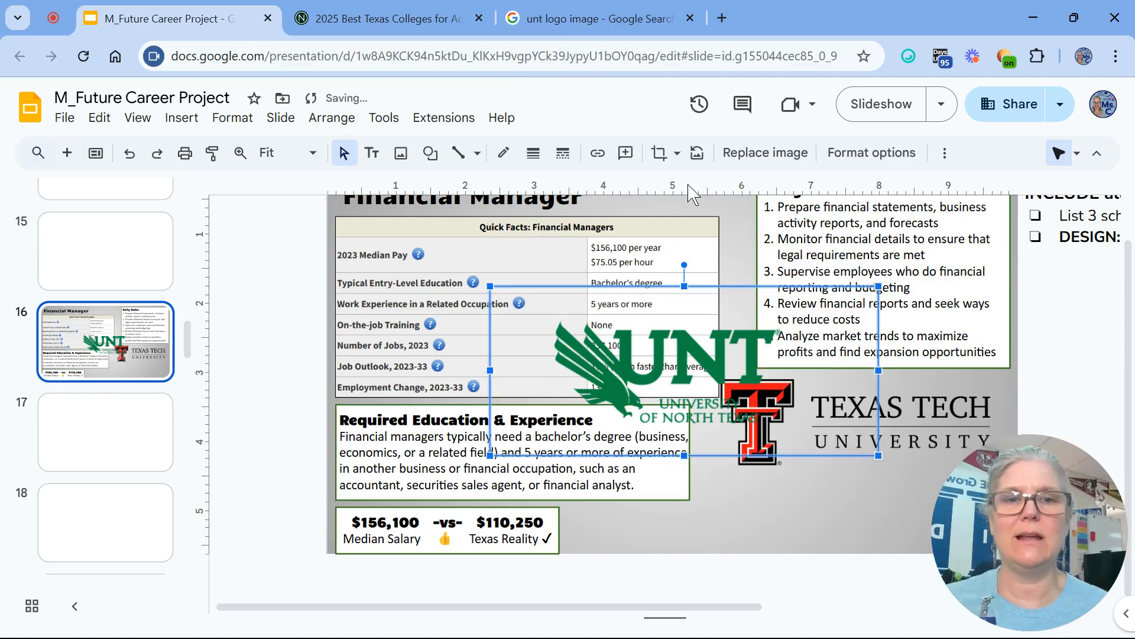
drag(875, 286, 789, 325)
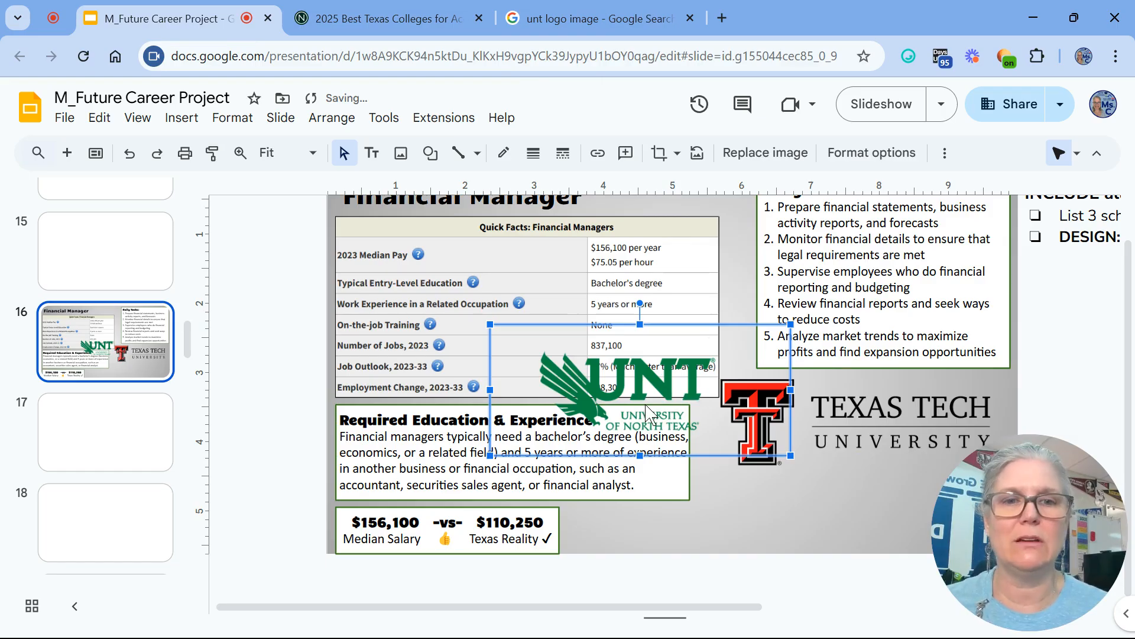
drag(853, 523, 851, 522)
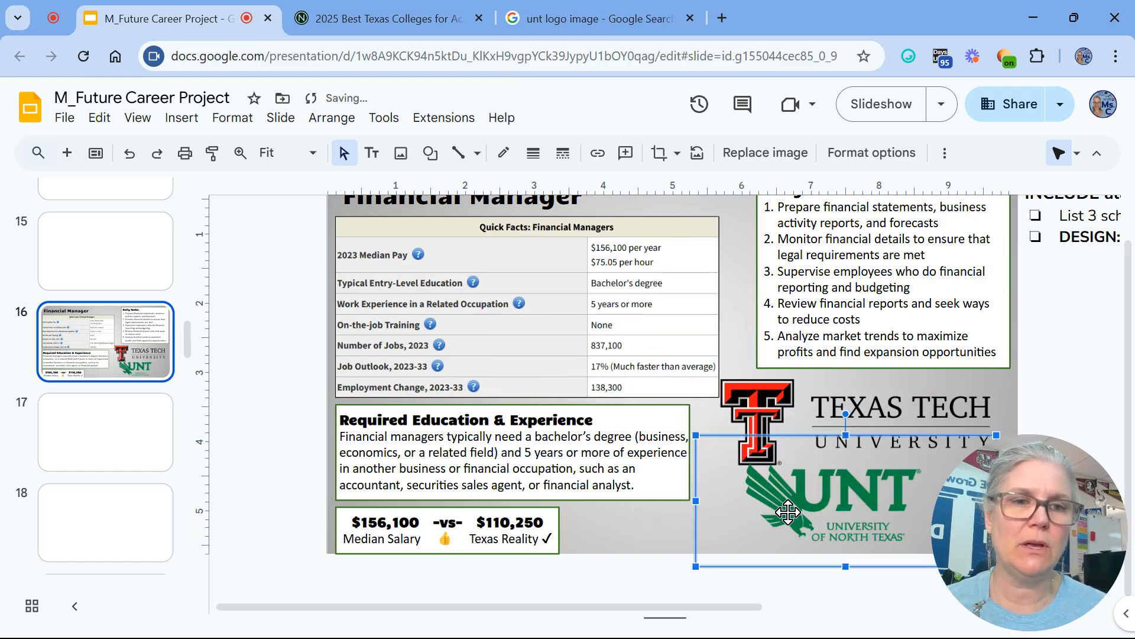
Shrink the Texas Tech logo and move it up beneath the Daily Tasks box
click(940, 384)
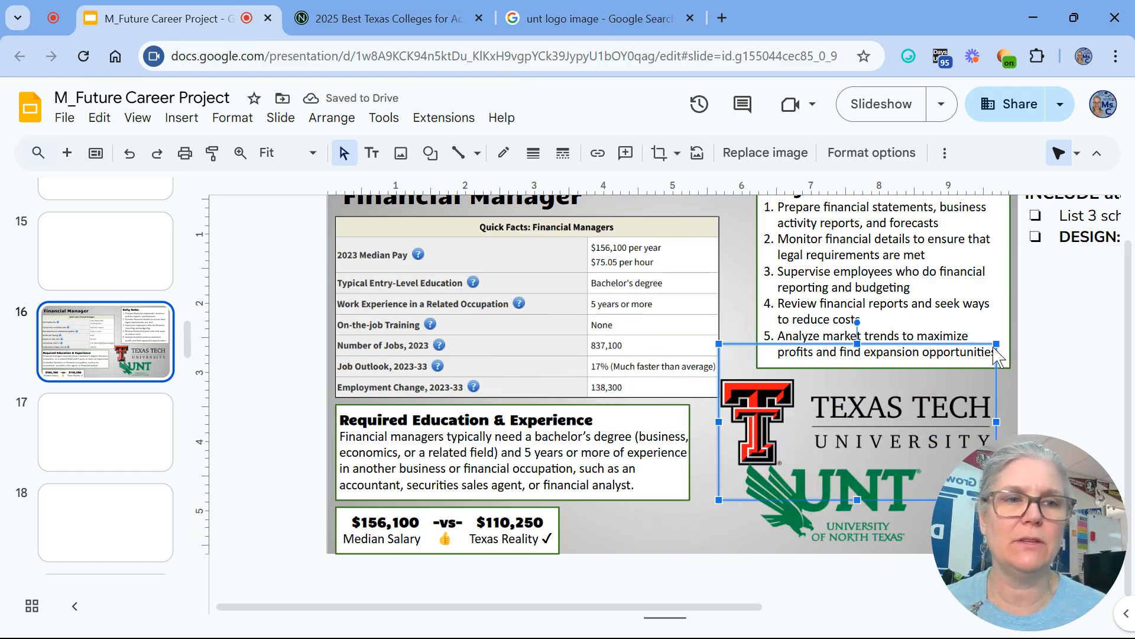
drag(998, 342, 943, 374)
drag(822, 425, 832, 372)
Crop the blank space above and below the Texas Tech logo, undoing the accidental shift of the image inside its frame
double_click(831, 354)
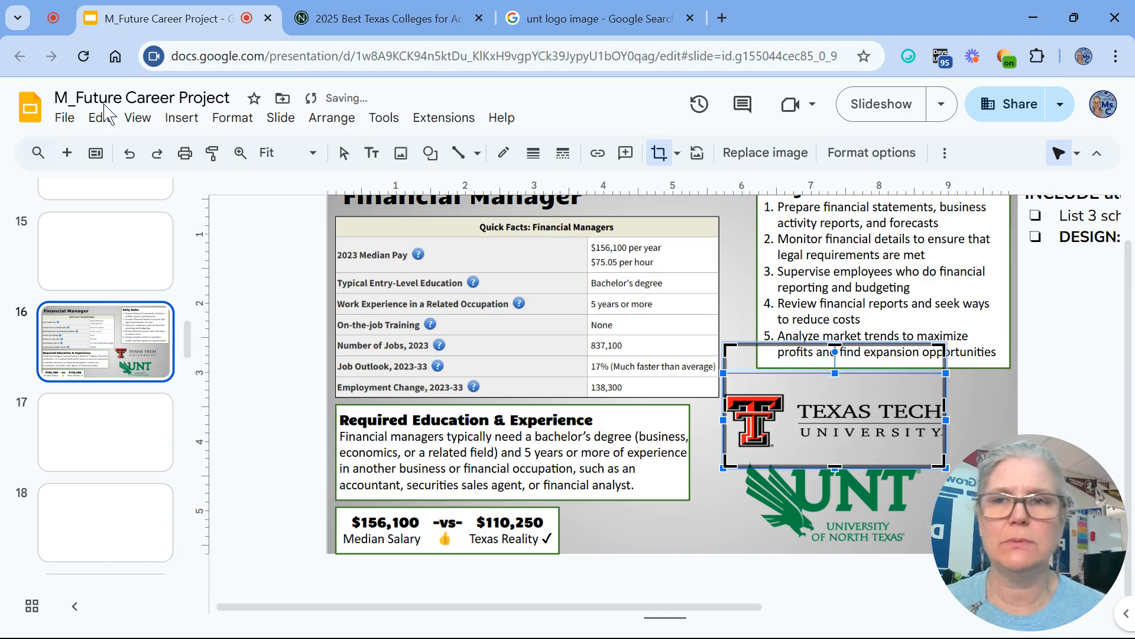
click(133, 158)
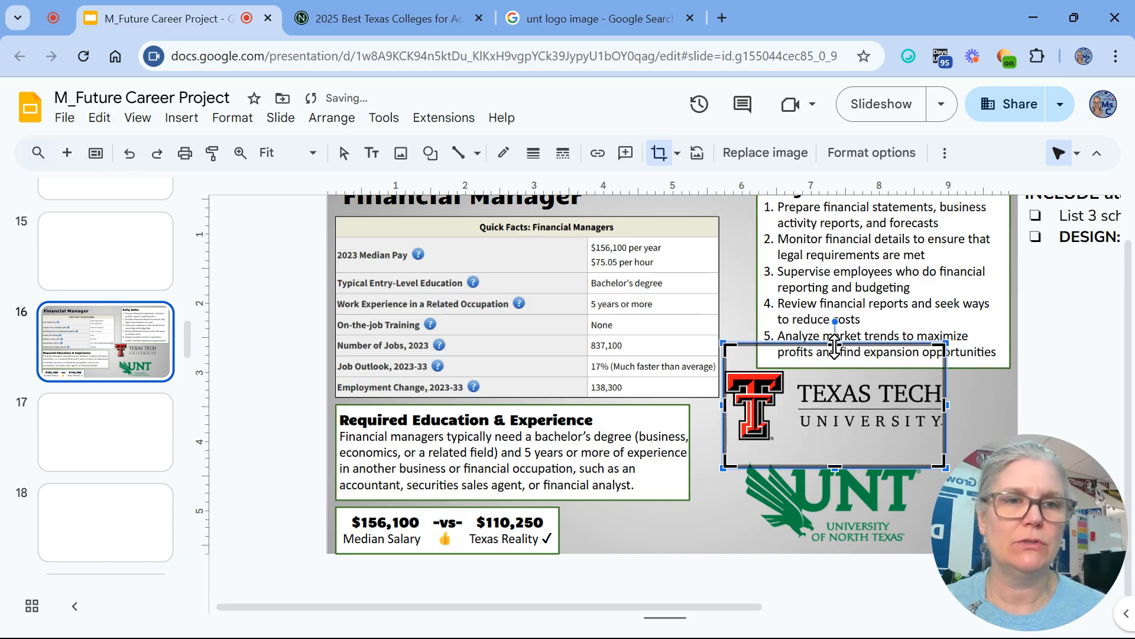
drag(835, 363, 835, 366)
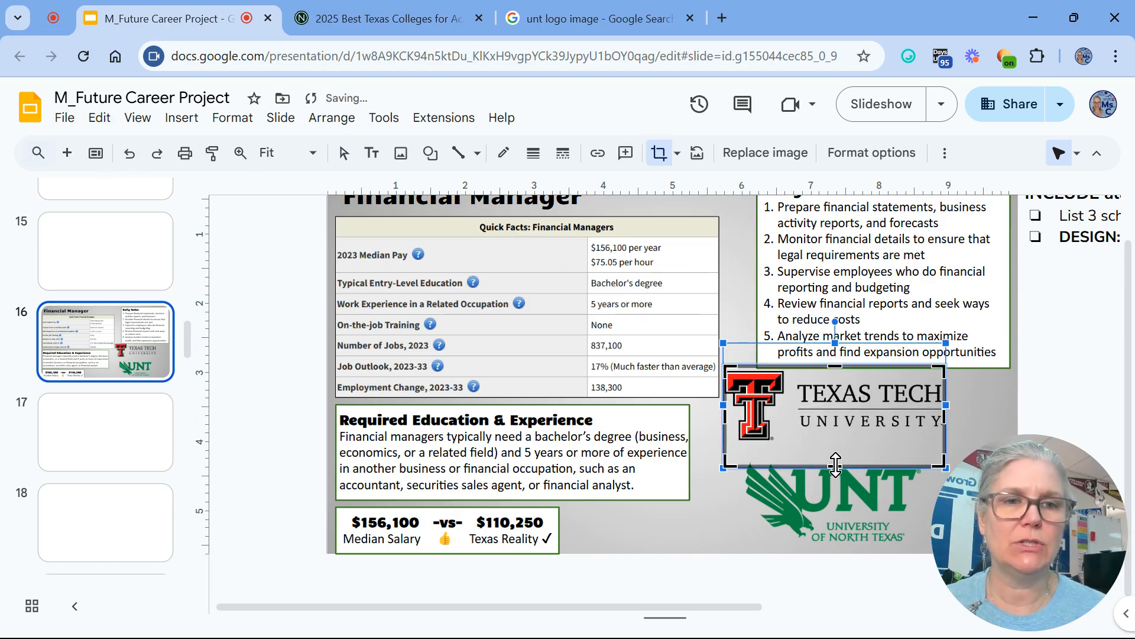
drag(833, 445, 834, 443)
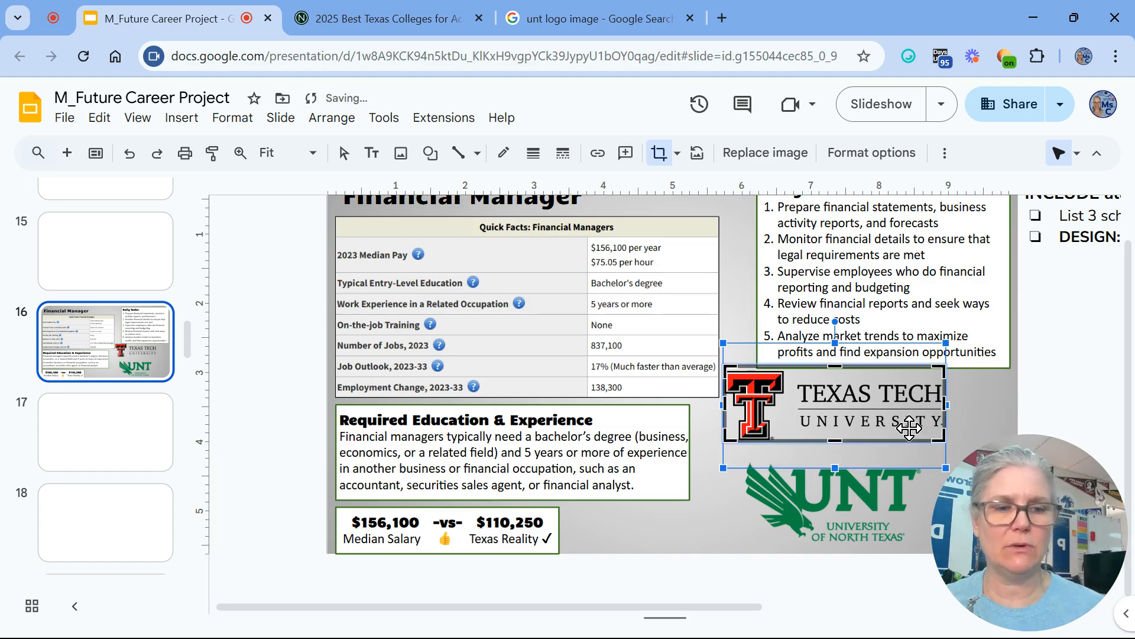
key(Return)
Move the UNT logo closer to the Texas Tech logo and crop the blank space at its top, left and bottom
click(936, 470)
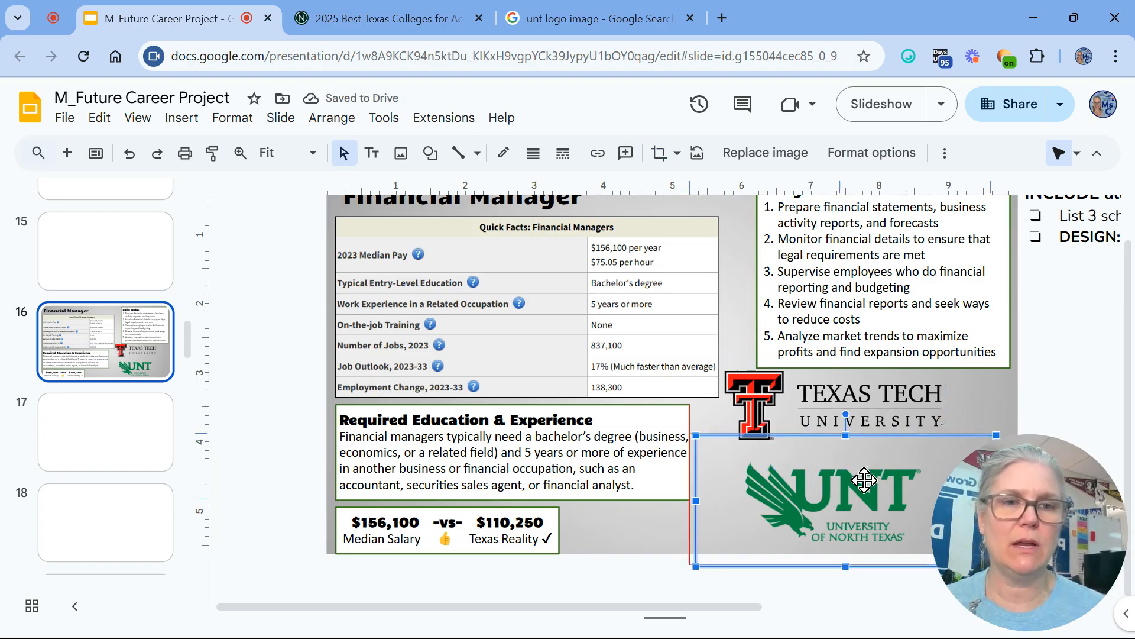
drag(793, 464, 769, 452)
double_click(769, 452)
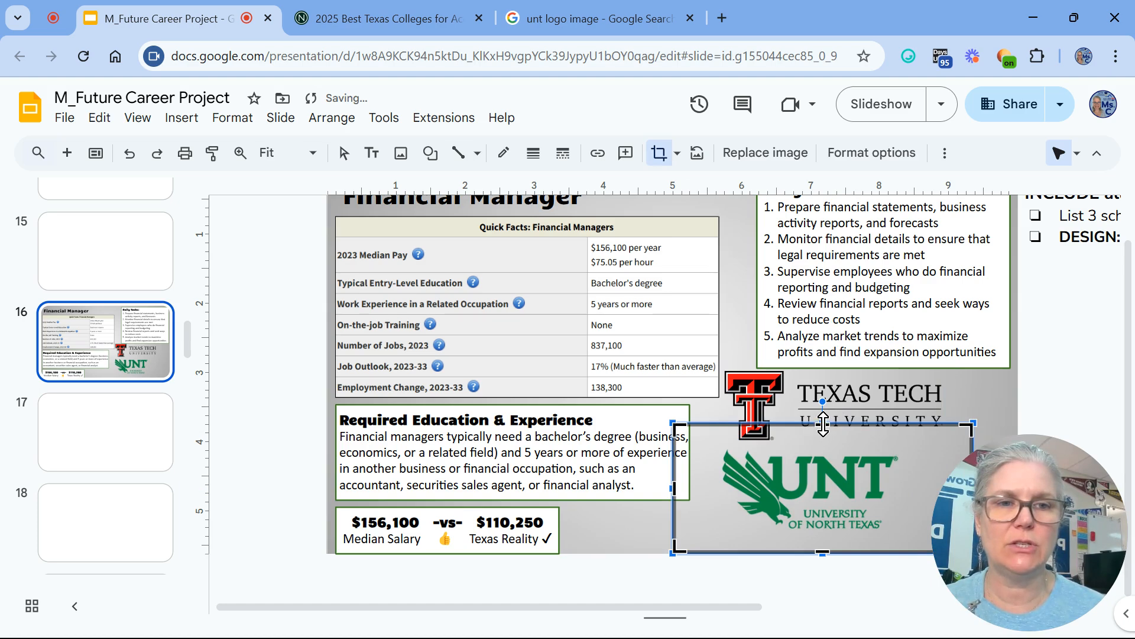
drag(826, 425, 826, 448)
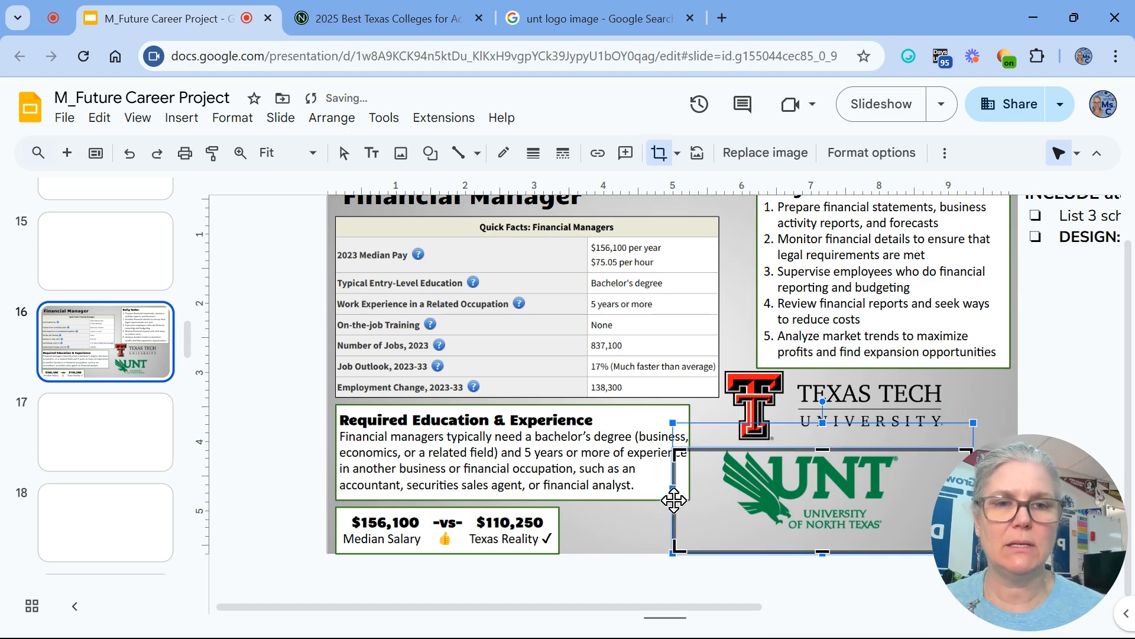
drag(674, 499, 718, 500)
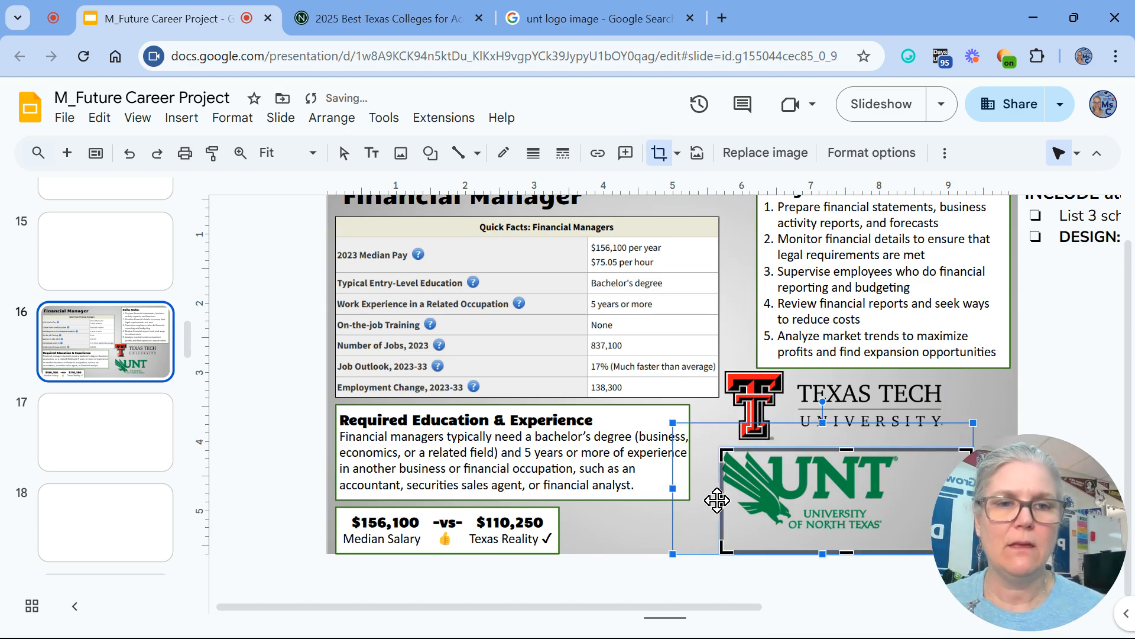
drag(846, 543, 841, 505)
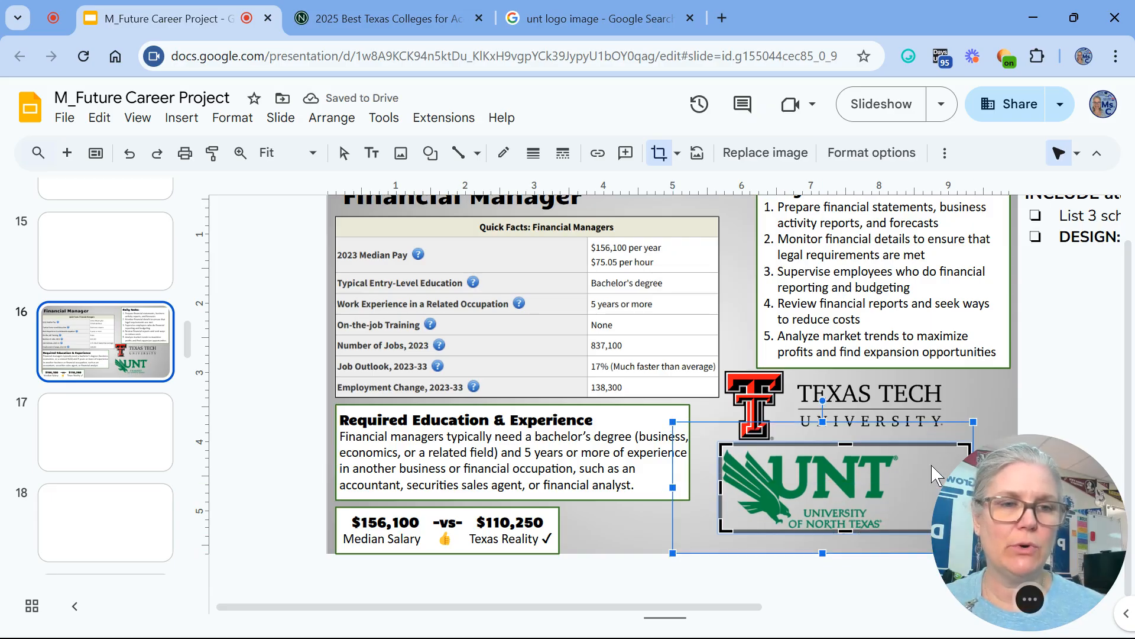
Narrow the UNT crop frame from the left, shift the logo inside it so the eagle fits, and align it under the Texas Tech logo
drag(718, 484, 759, 486)
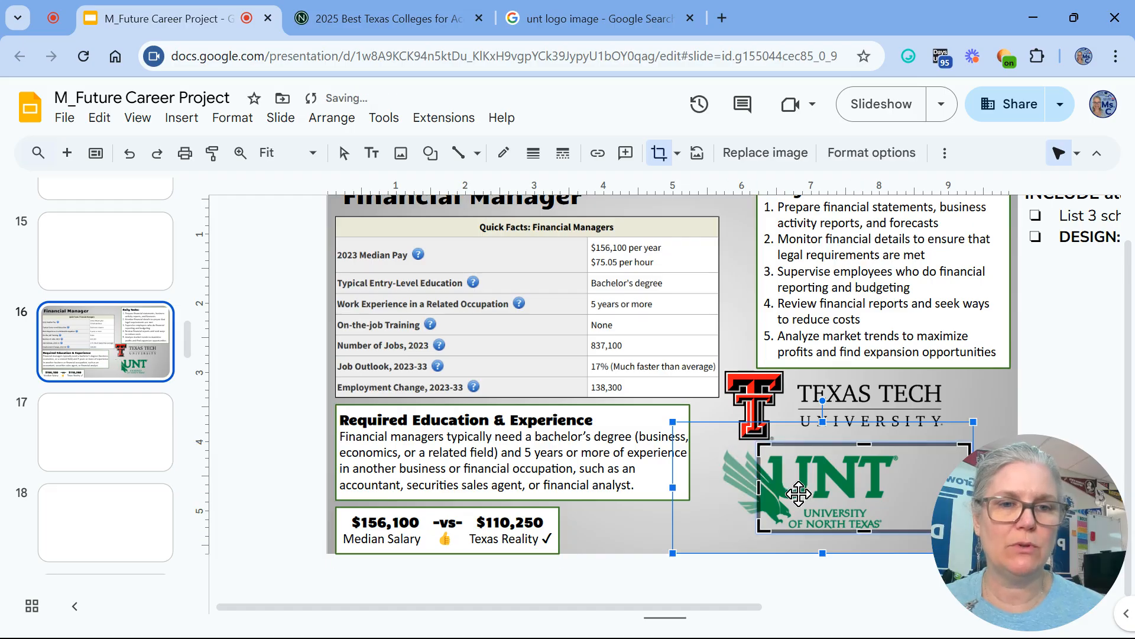
drag(879, 494, 910, 500)
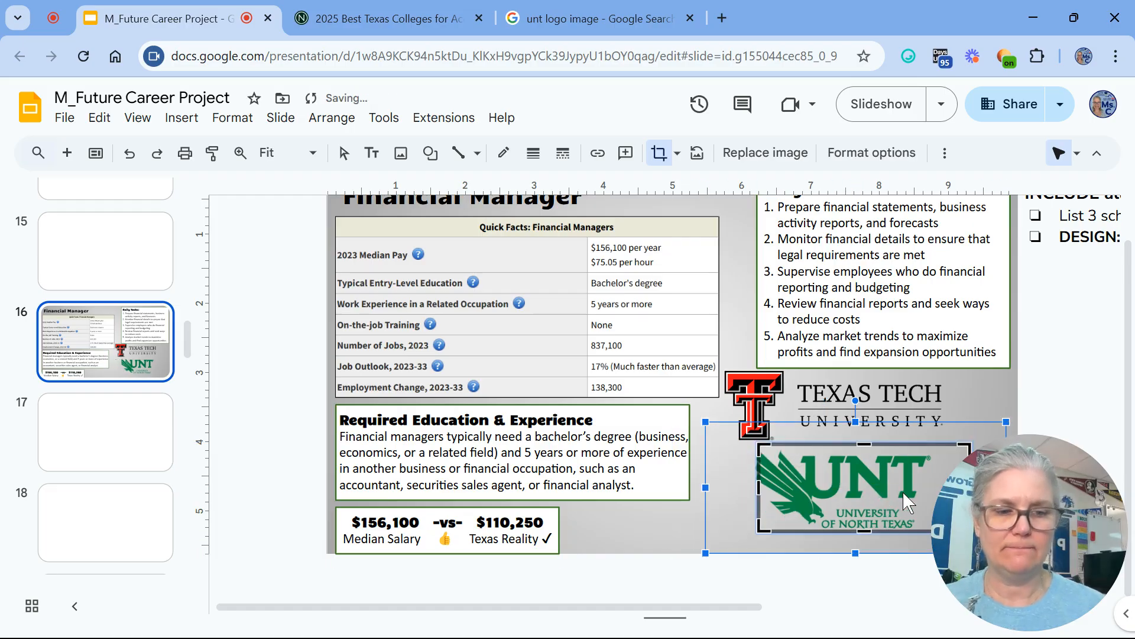
key(Escape)
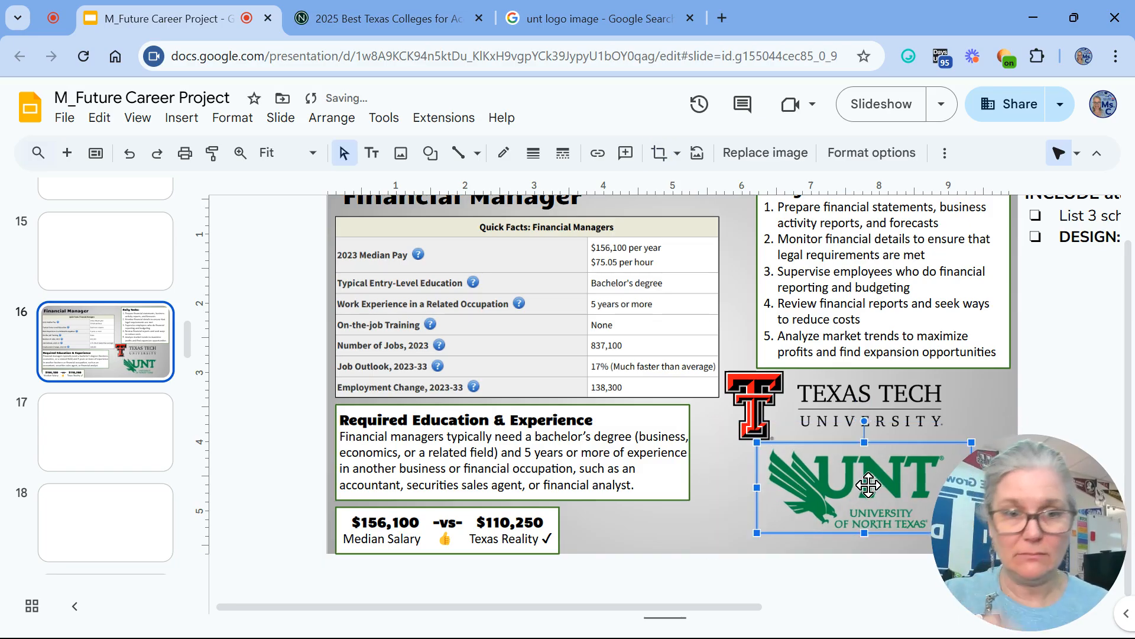
drag(868, 484, 813, 486)
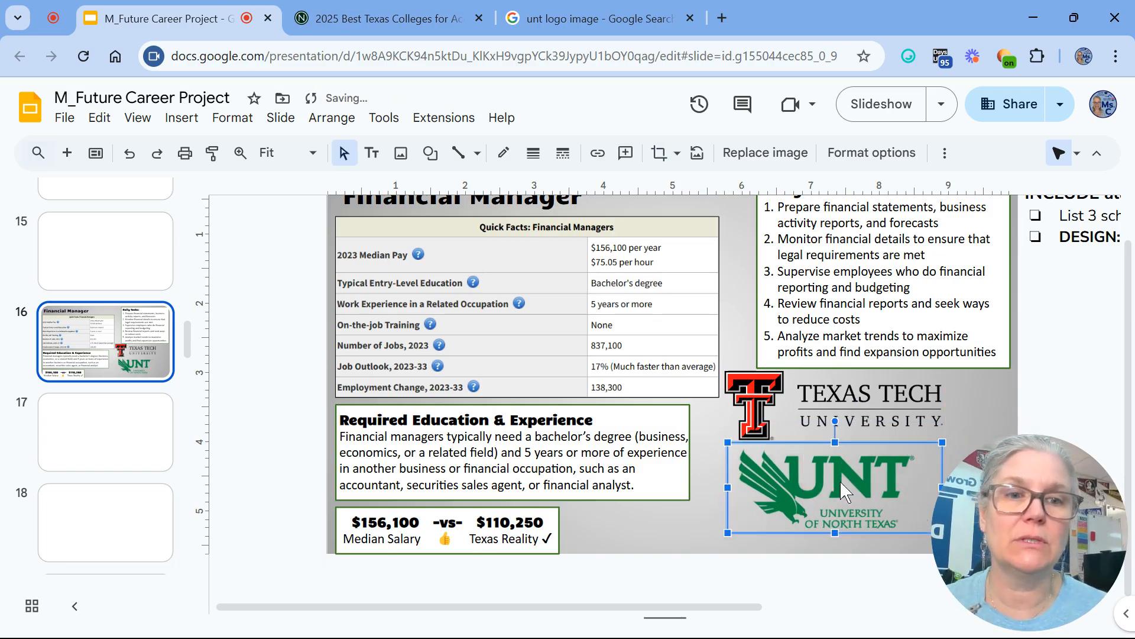
Look through Niche's 2025 list of best Texas colleges for accounting and finance for another school
click(591, 18)
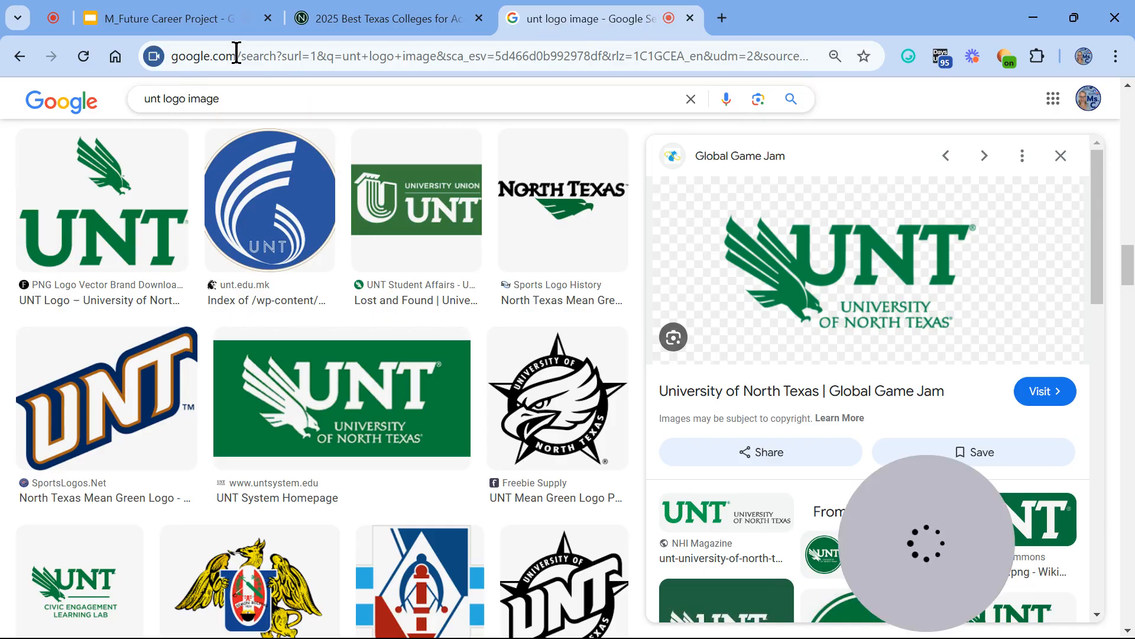
click(360, 22)
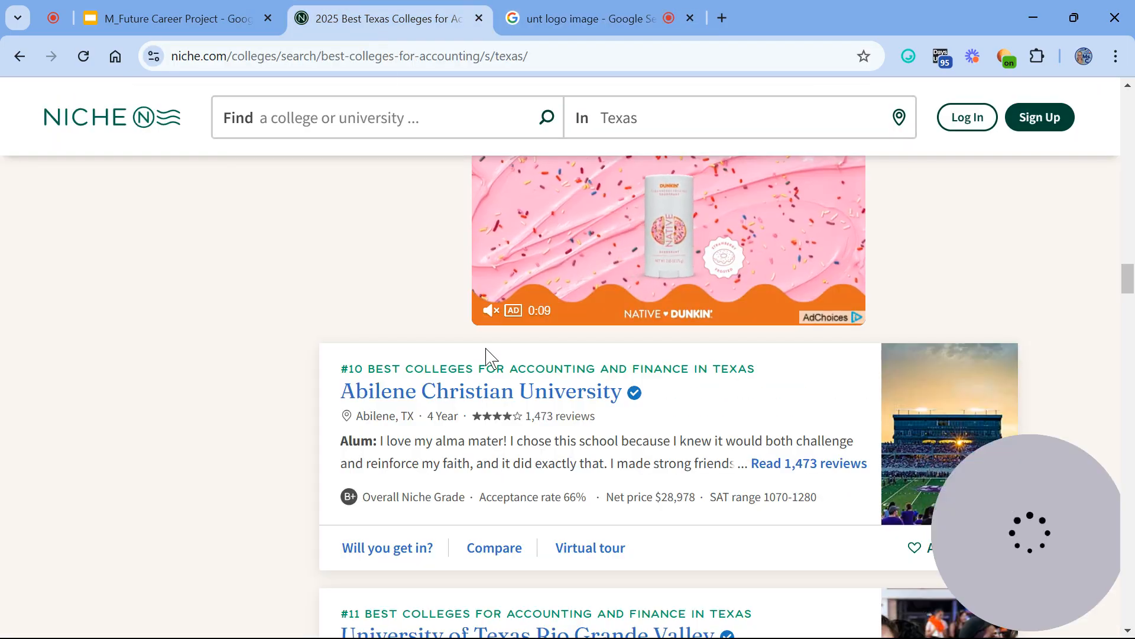
scroll(495, 365, up, 6)
scroll(494, 366, up, 3)
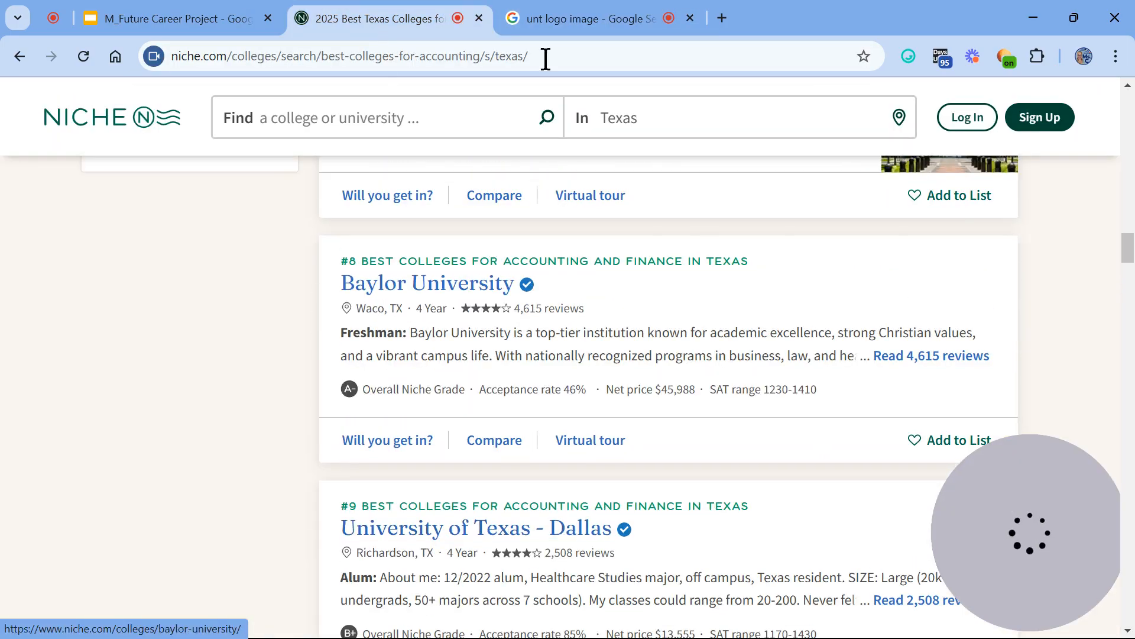
Change the Google image search to "university of houston logo image" and run it
click(556, 24)
drag(157, 102, 124, 112)
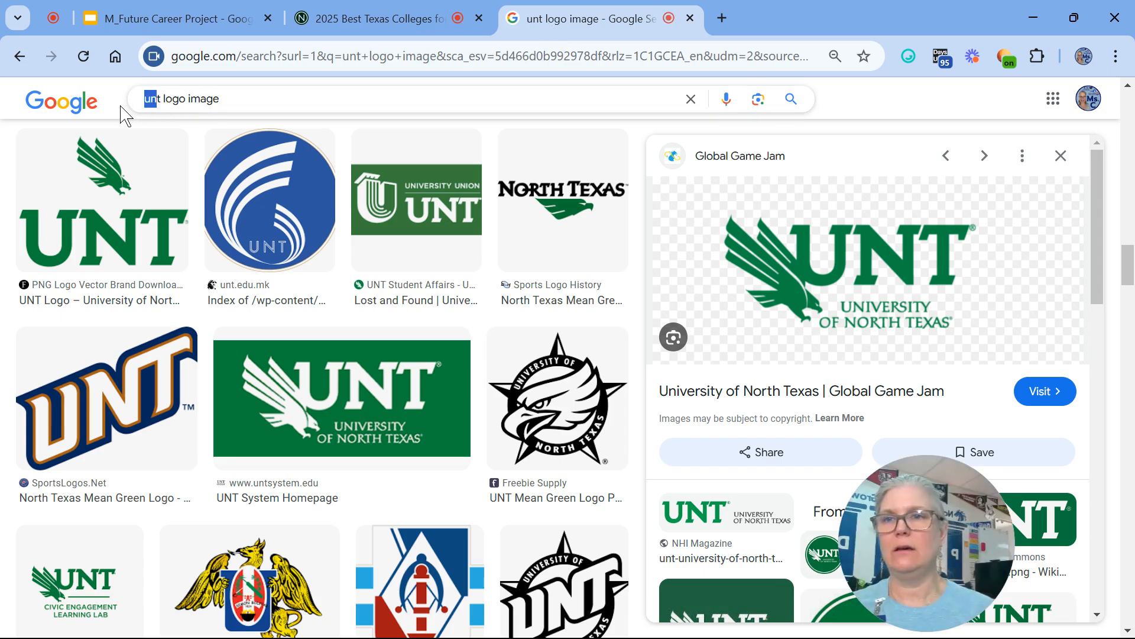
key(BackSpace)
key(Delete)
text(un)
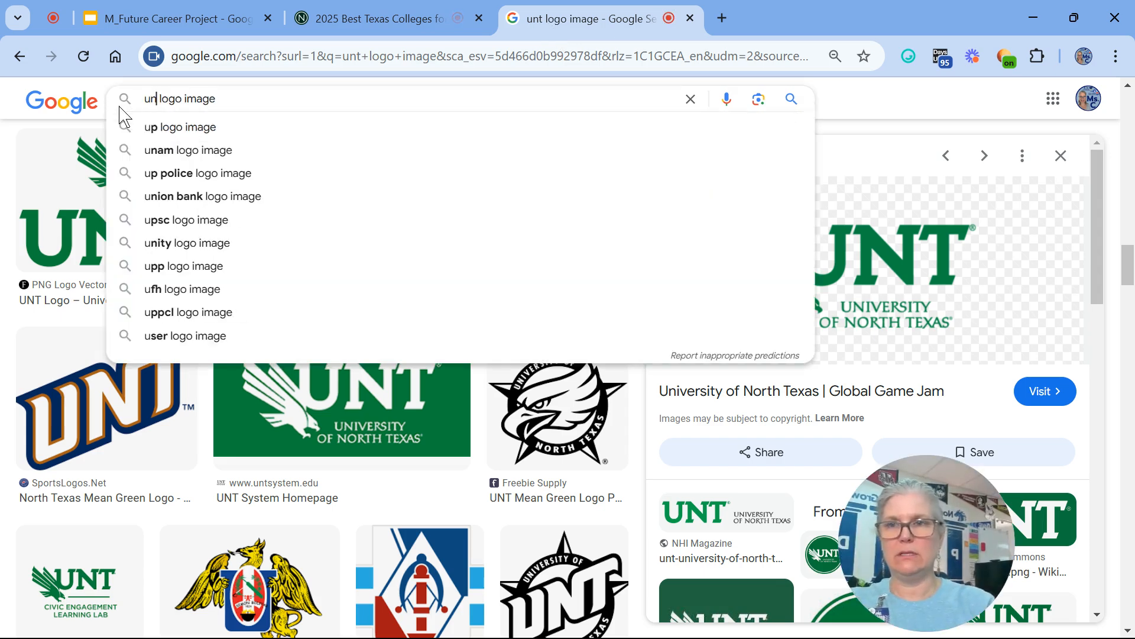
text(iver)
text(y of hoursot)
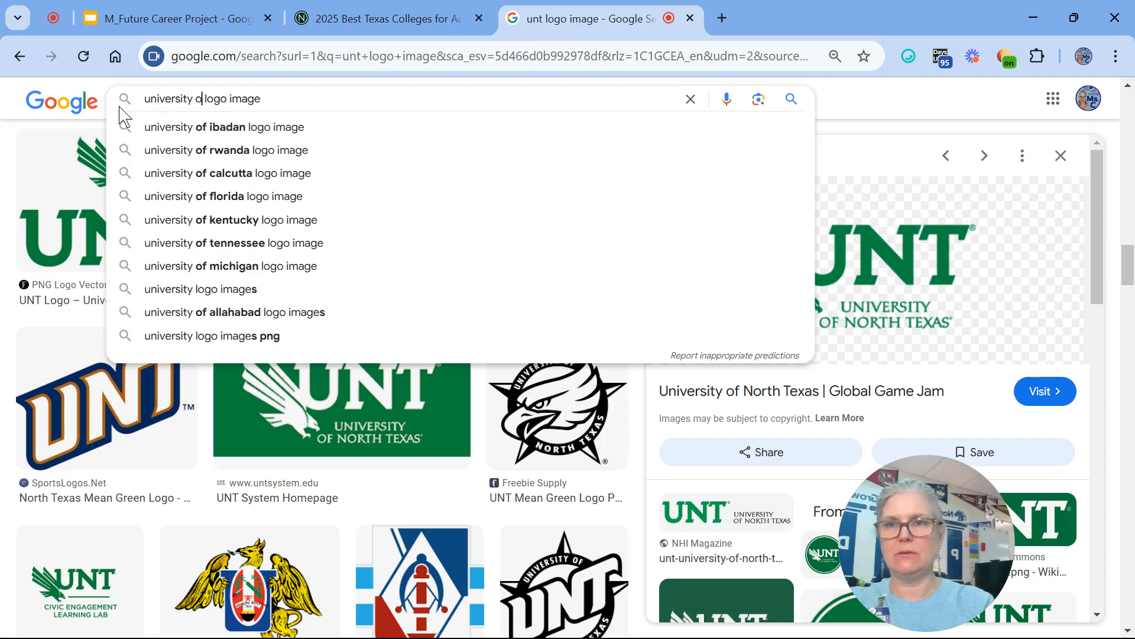
key(BackSpace)
key(BackSpace)
key(BackSpace)
key(BackSpace)
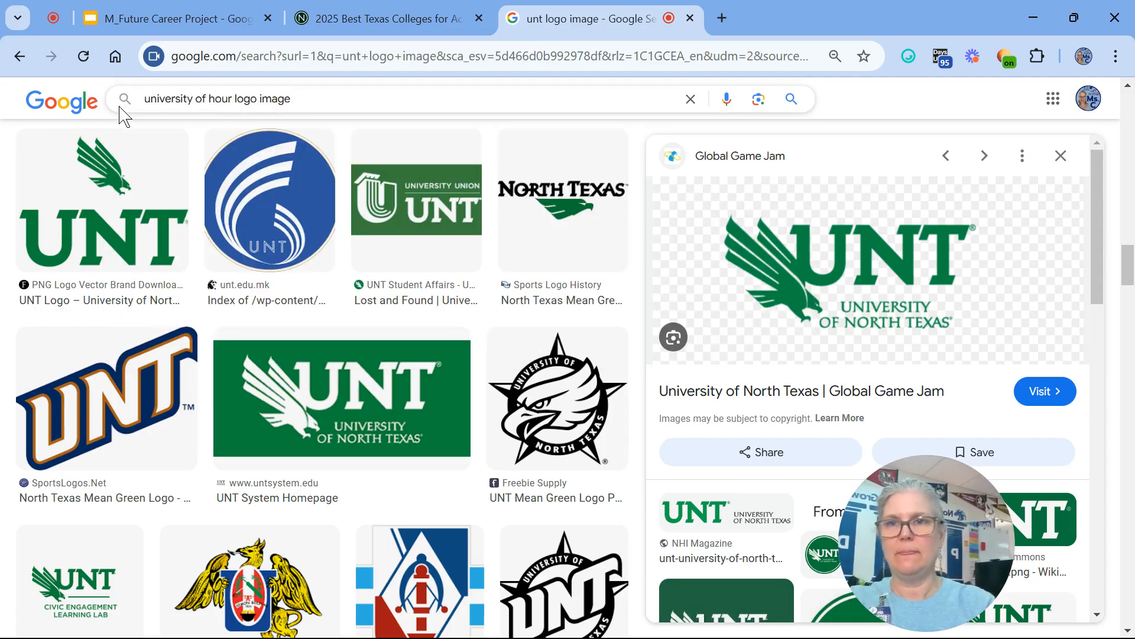
text(ston)
key(Return)
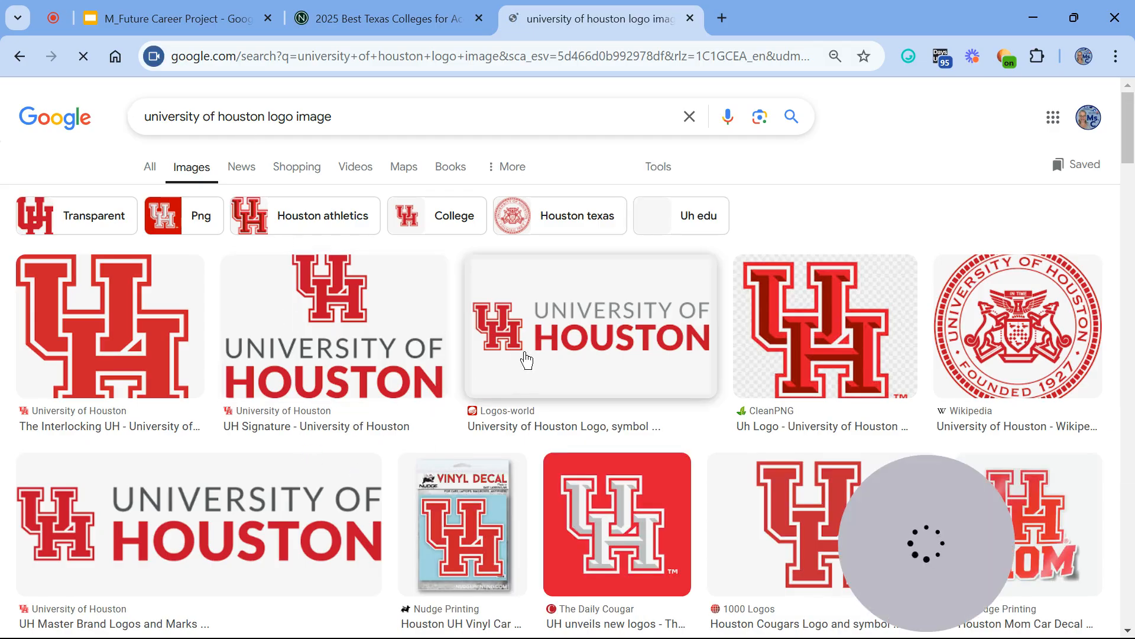
Bring the Logos-world University of Houston logo onto the Financial Manager slide, shrink it, and place it between the salary box and UNT logo
click(576, 353)
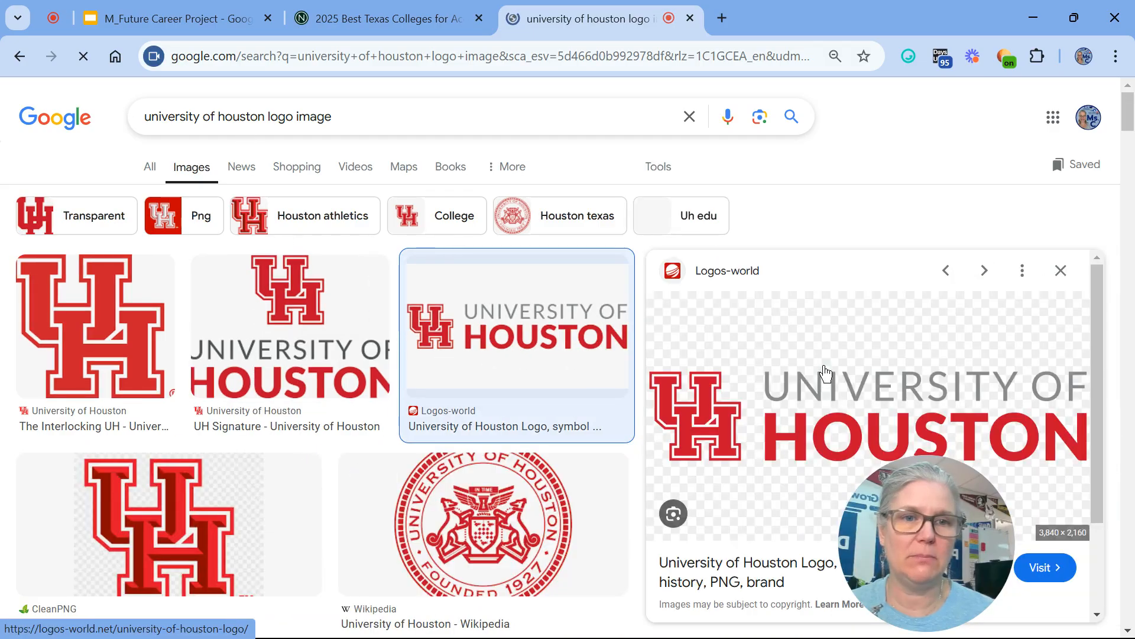
drag(885, 372, 279, 397)
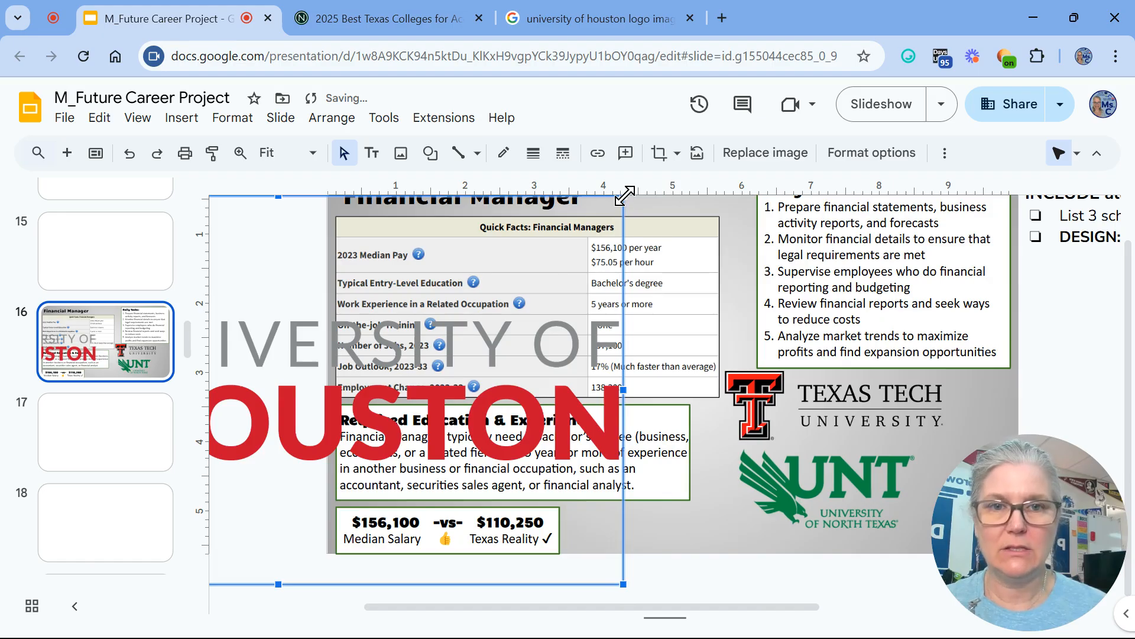
drag(624, 195, 318, 368)
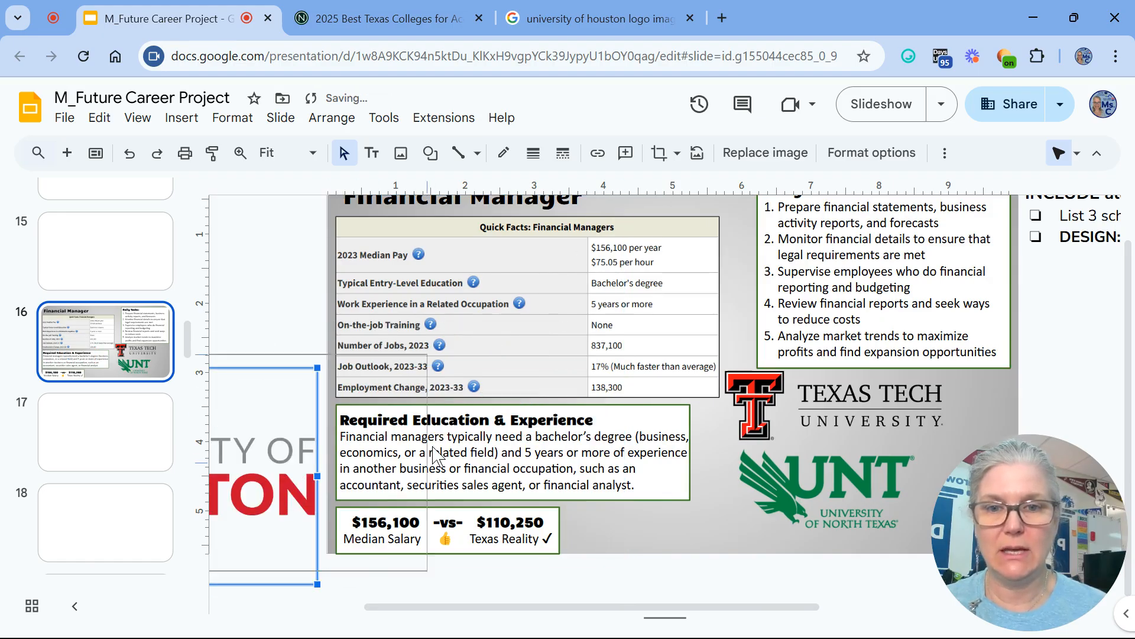
drag(434, 455, 534, 358)
drag(560, 313, 321, 447)
drag(290, 510, 694, 553)
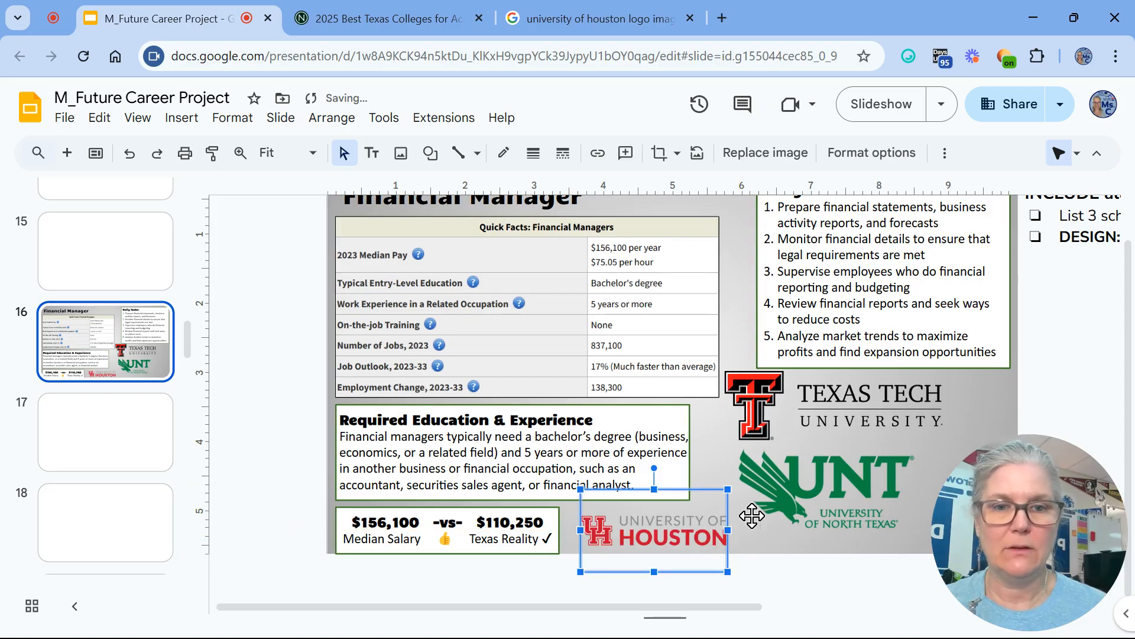
Widen the Daily Tasks text box leftward to line up with the Texas Tech logo's left edge
scroll(859, 355, up, 1)
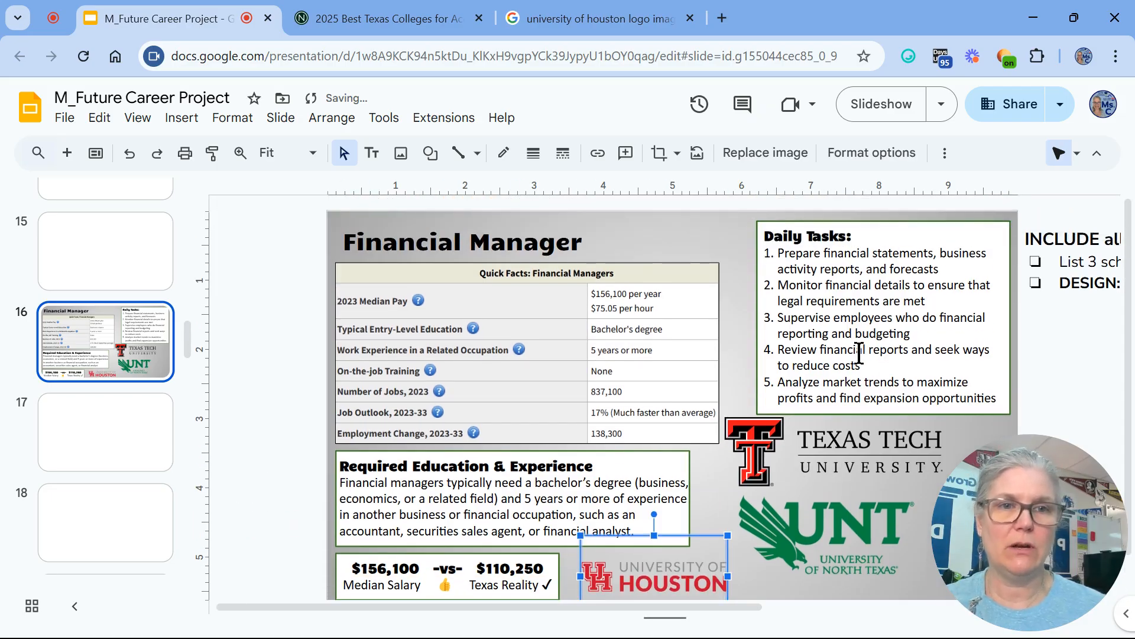
click(859, 318)
drag(757, 317, 728, 318)
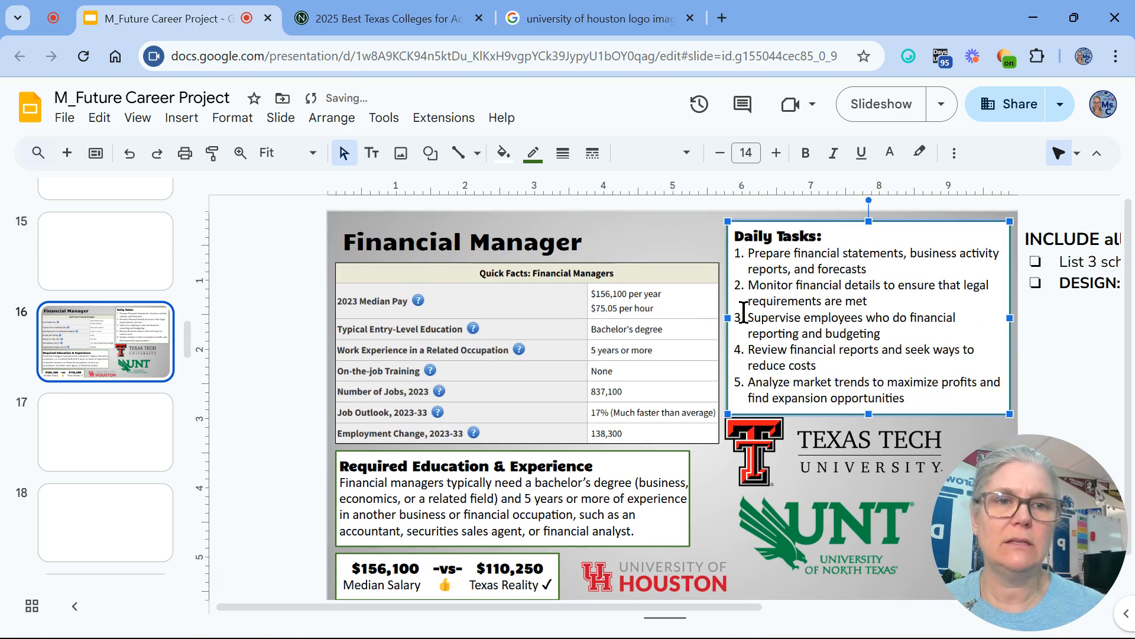
Scale the Quick Facts table image down to the Required Education box's width and extend the Daily Tasks box toward it
click(605, 354)
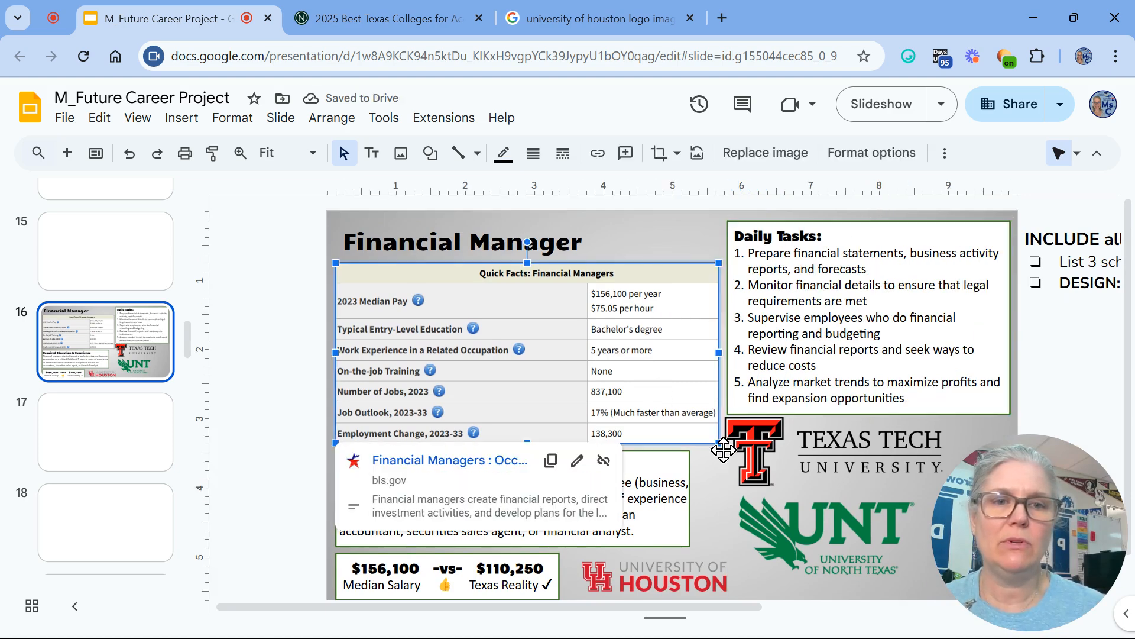
drag(719, 442, 689, 429)
click(778, 349)
drag(724, 320, 698, 317)
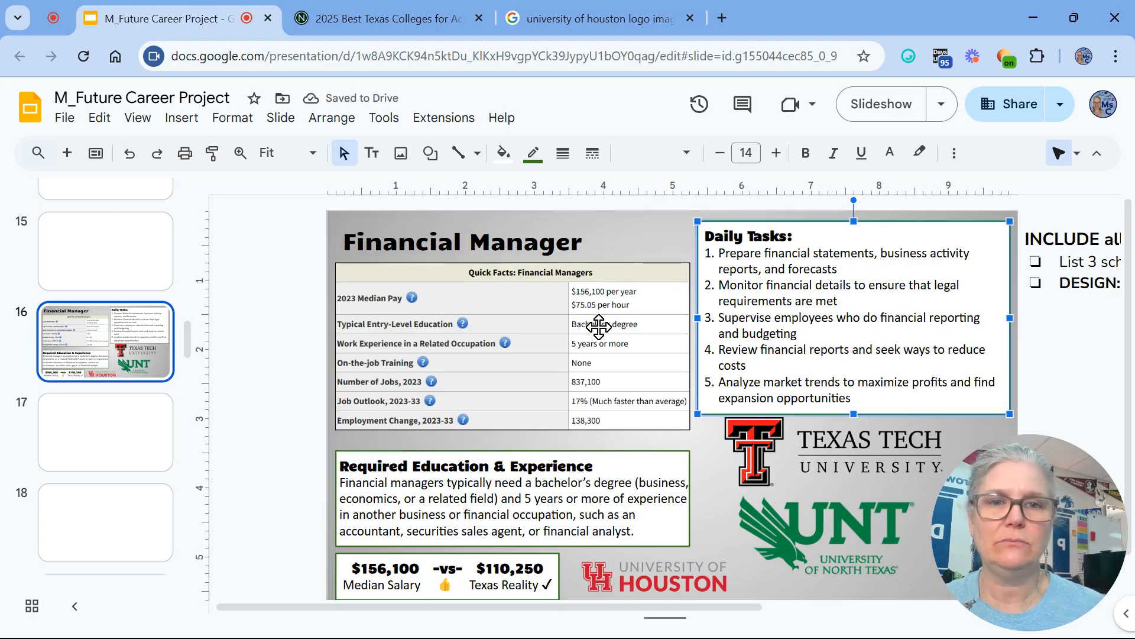
Move the Required Education & Experience box up against the Quick Facts table and the salary comparison box up beneath it
scroll(598, 482, down, 1)
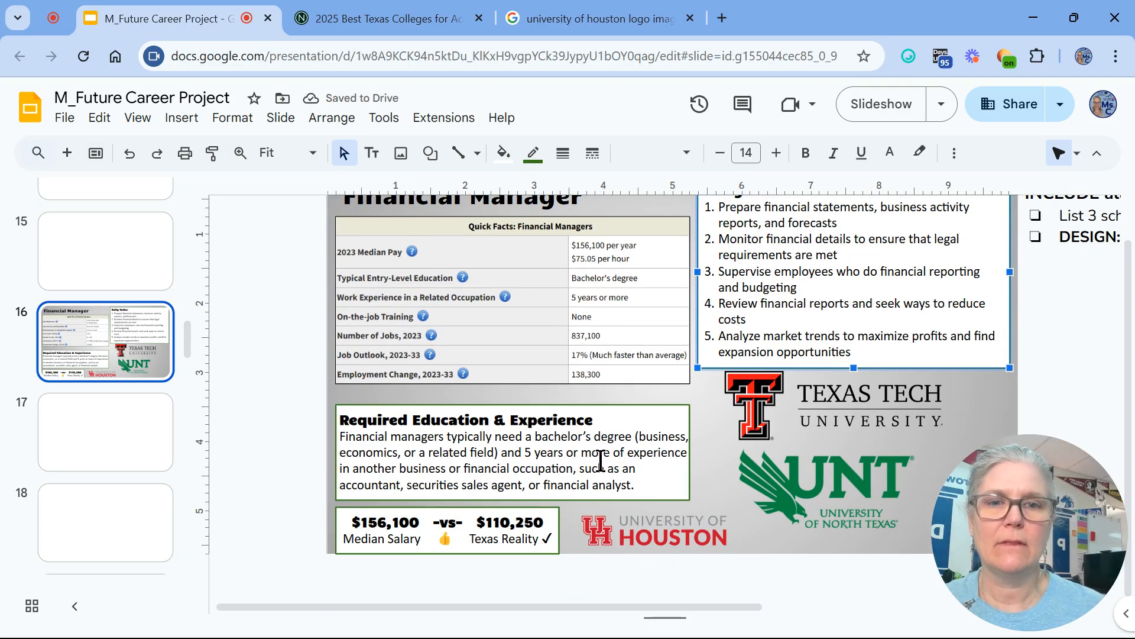
drag(611, 406, 609, 389)
drag(516, 507, 519, 489)
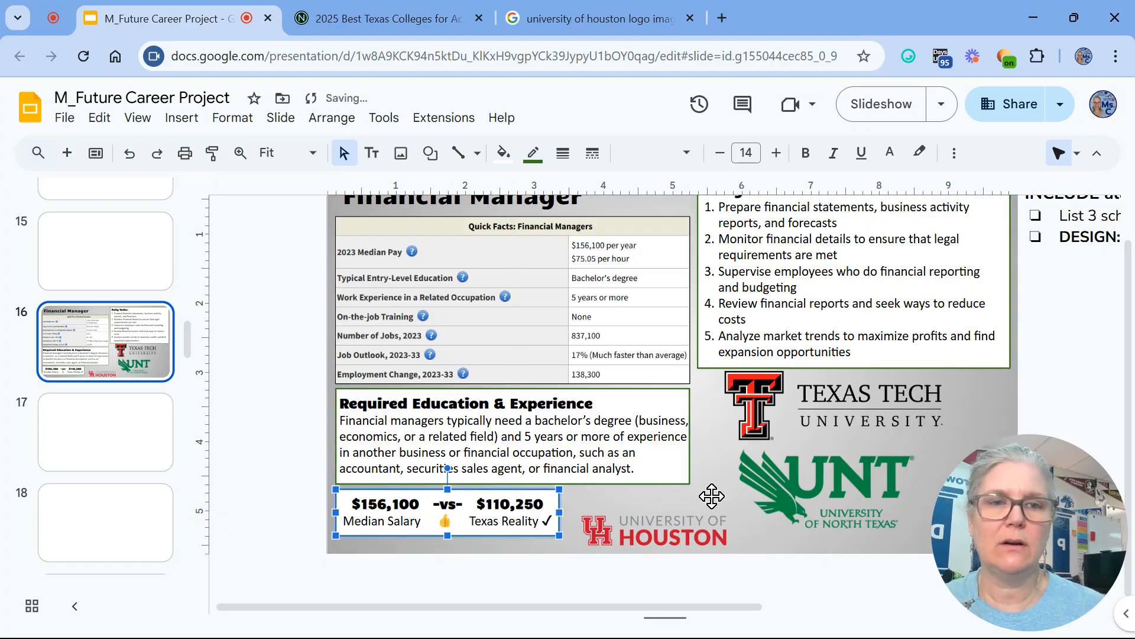
Replace "and" with "&" in the fourth Daily Tasks item about reviewing financial reports
click(798, 335)
scroll(814, 469, up, 1)
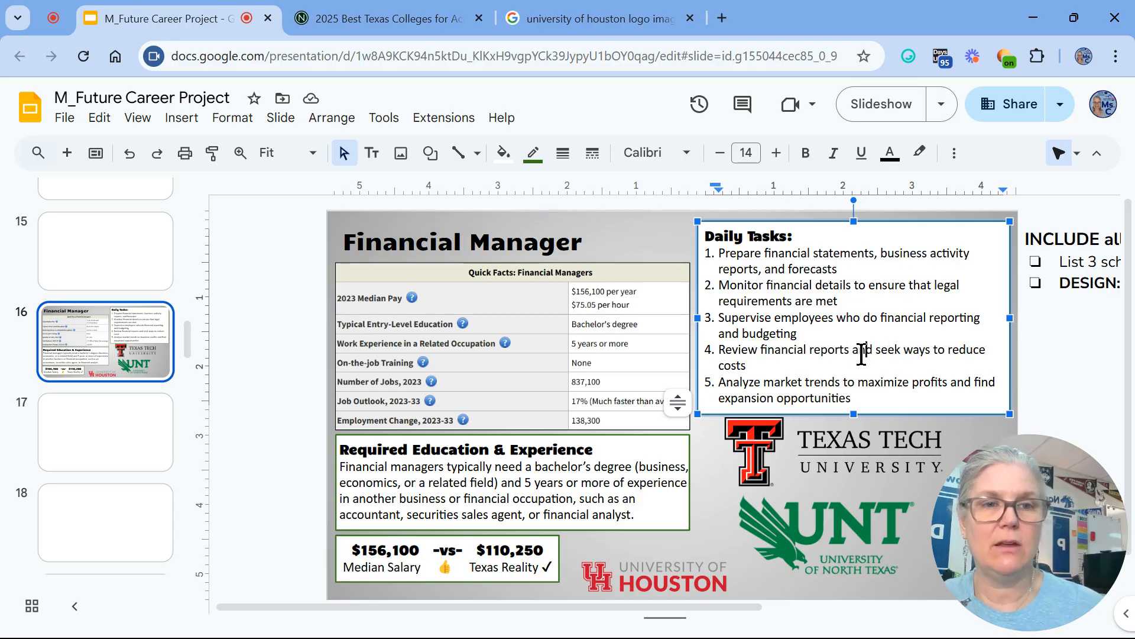
text(&)
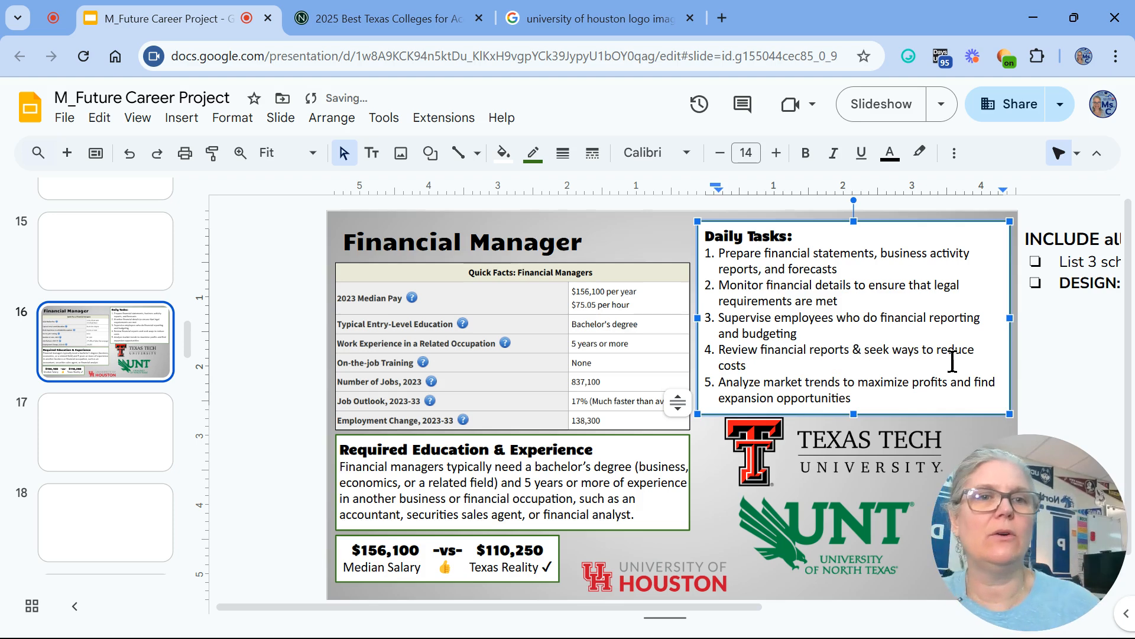
Set the Daily Tasks text box's right padding to 0 in its text fitting options
click(980, 285)
click(954, 153)
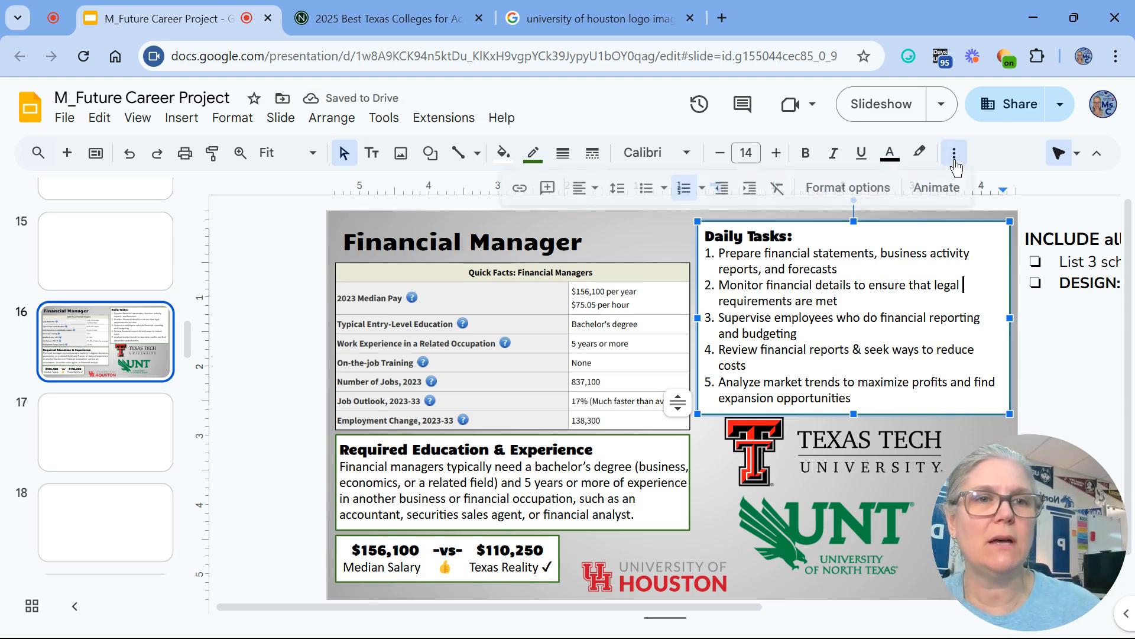
click(854, 187)
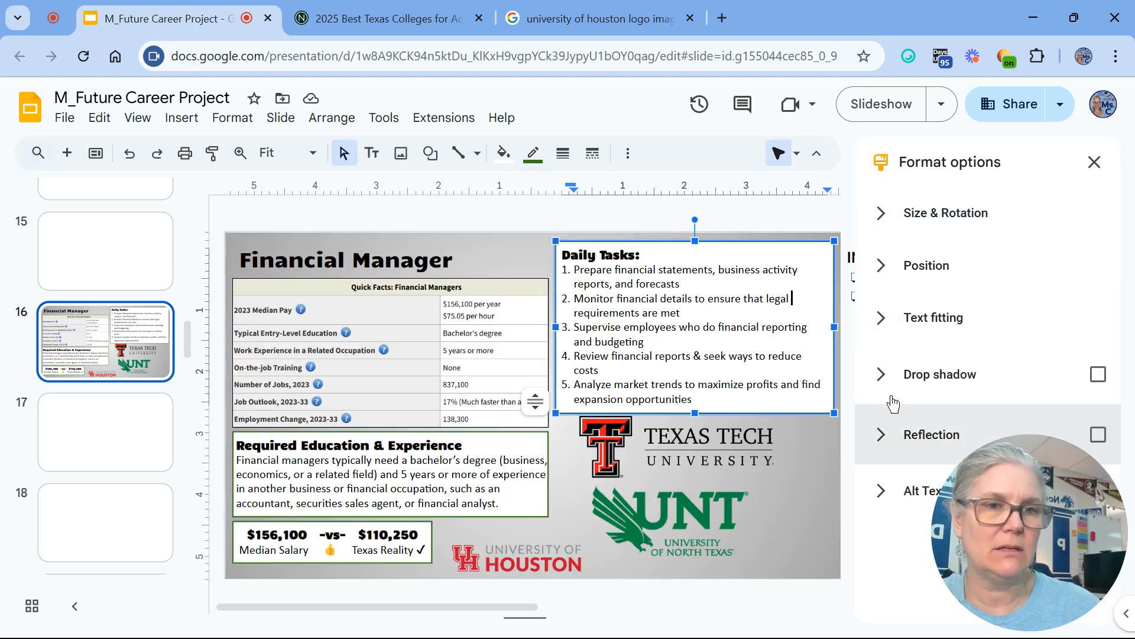
click(866, 322)
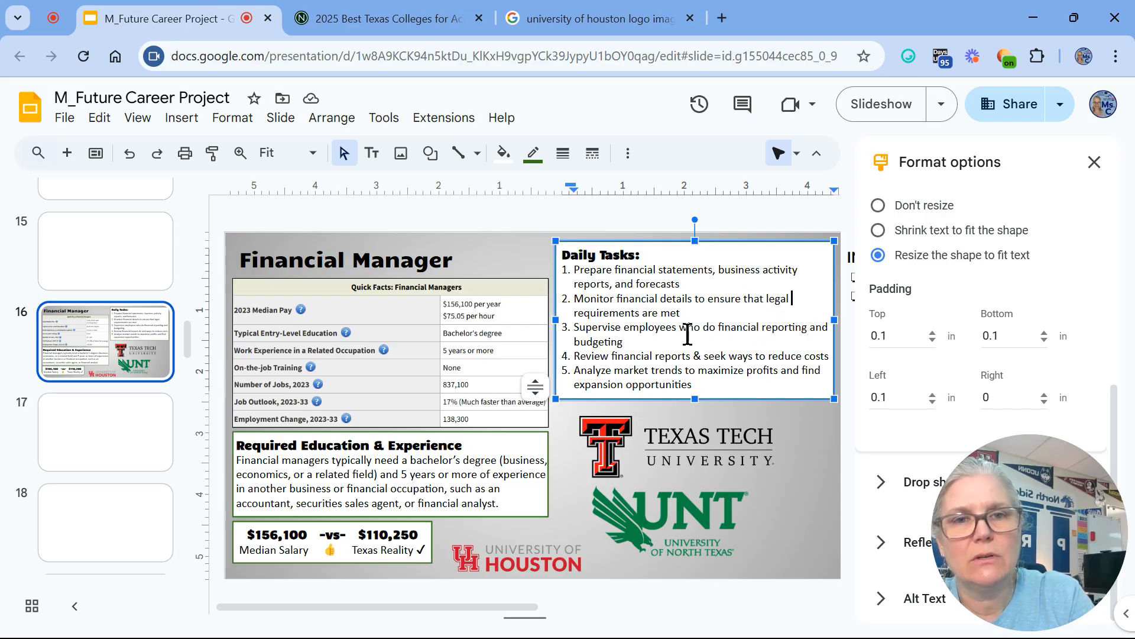
Shift the Texas Tech and UNT logos toward the Daily Tasks box's left edge and move the University of Houston logo beside UNT
drag(663, 444, 656, 444)
mouse_move(654, 501)
mouse_down()
mouse_move(630, 502)
mouse_move(691, 501)
mouse_move(634, 502)
mouse_up()
drag(495, 559, 727, 524)
drag(657, 462, 658, 456)
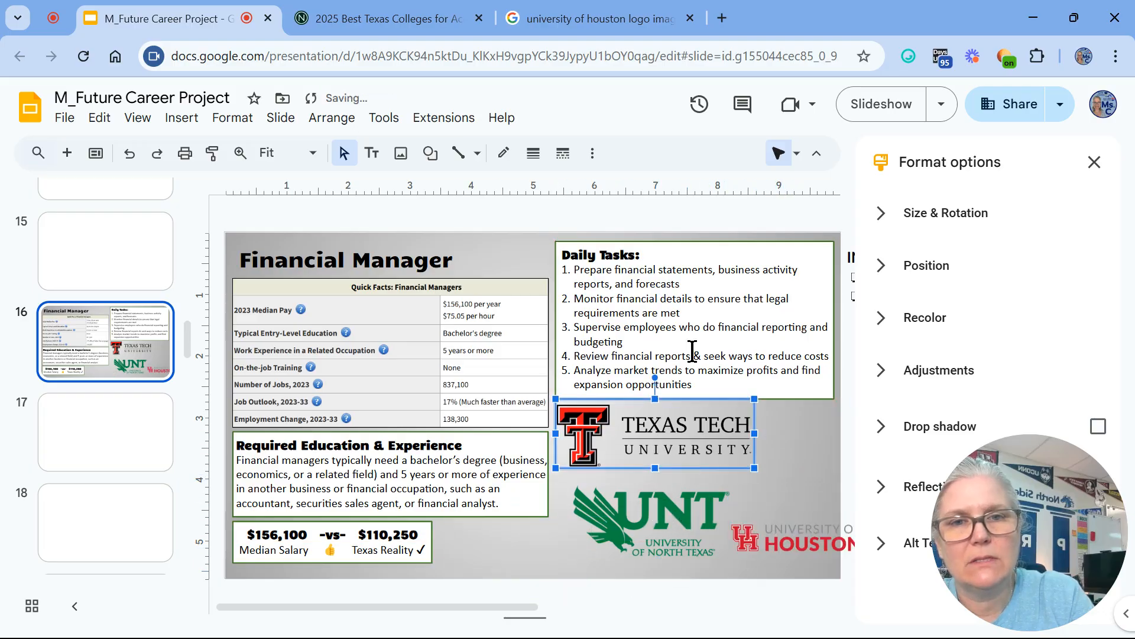
Move the Texas Tech and UNT logos up beneath the Daily Tasks box and stack the University of Houston logo below UNT
click(692, 354)
click(667, 242)
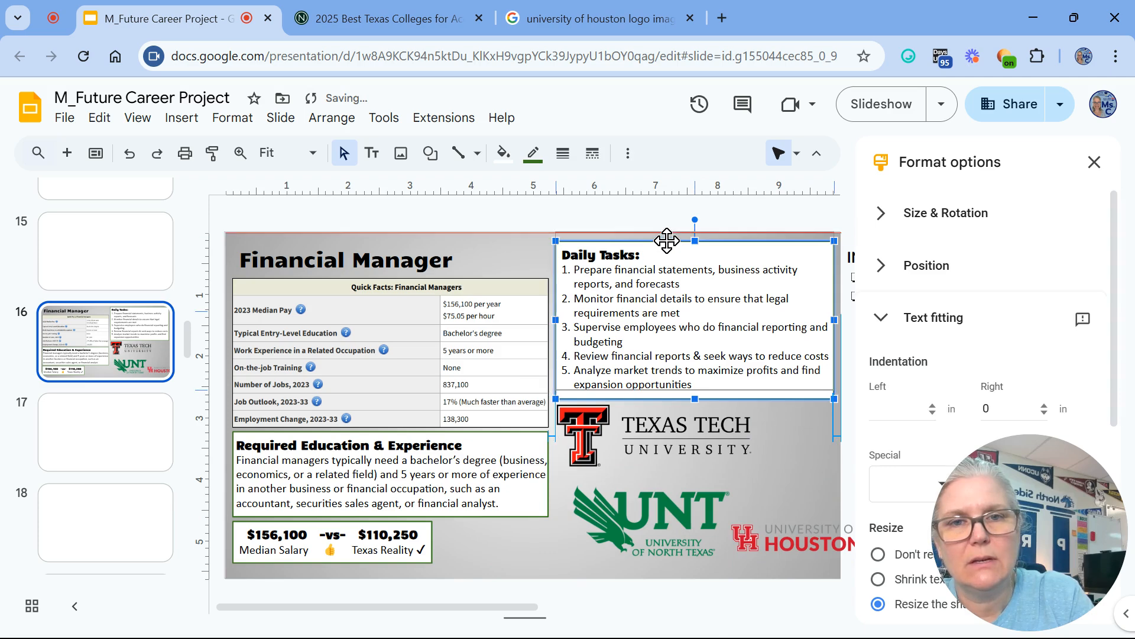
click(671, 415)
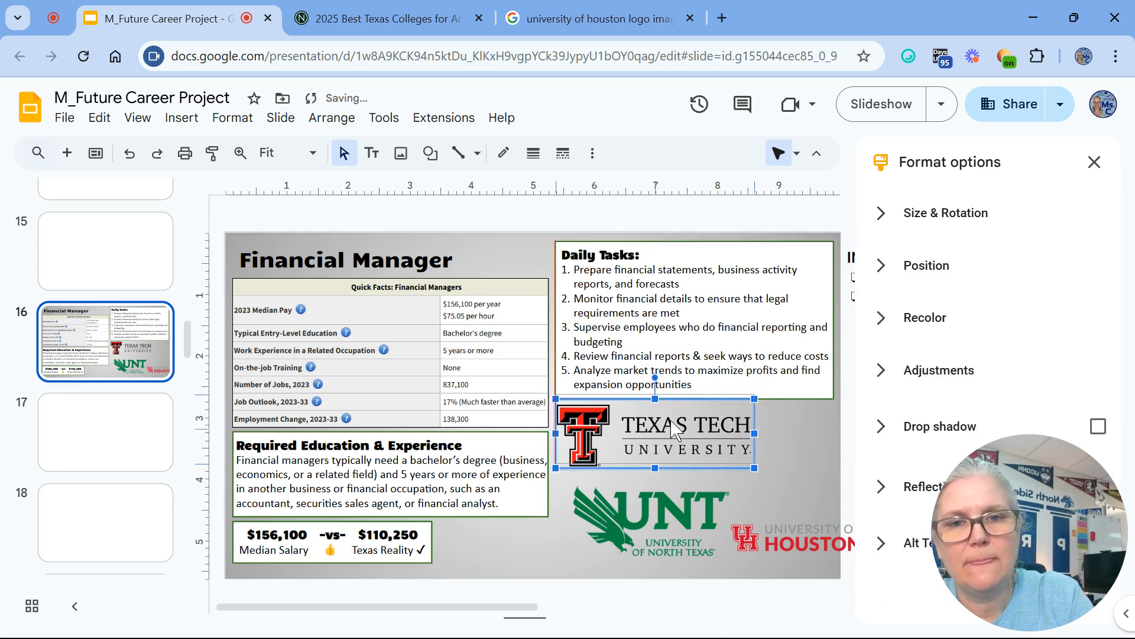
drag(676, 430, 676, 425)
drag(646, 501, 622, 466)
drag(772, 549, 642, 579)
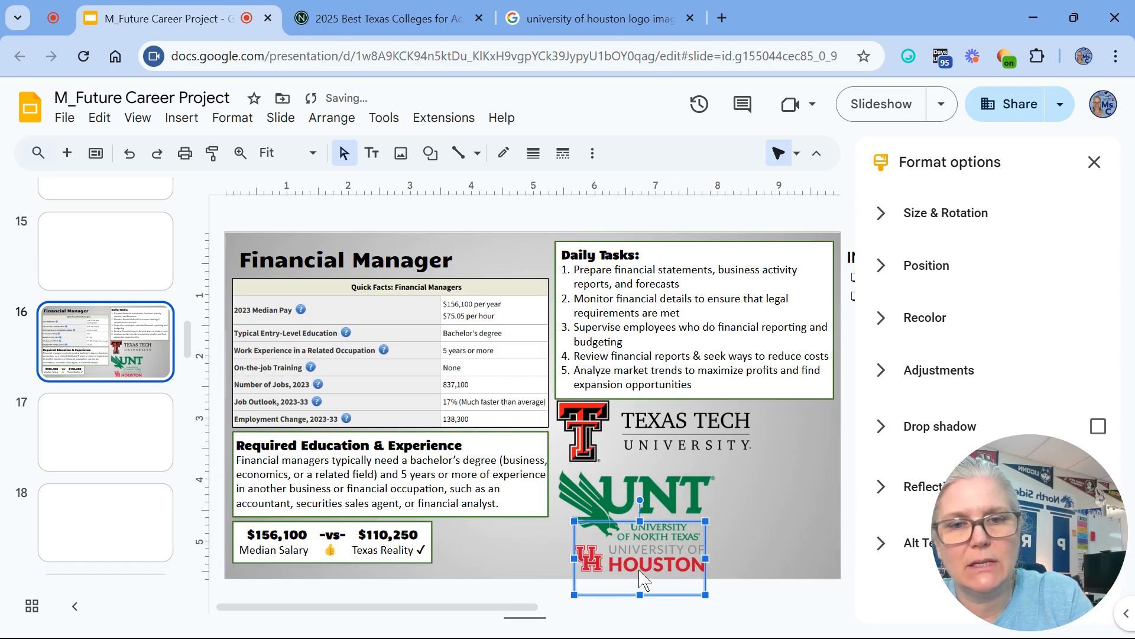
Scale the UNT and Texas Tech logos down slightly, keeping Texas Tech just beneath the Daily Tasks box
click(631, 504)
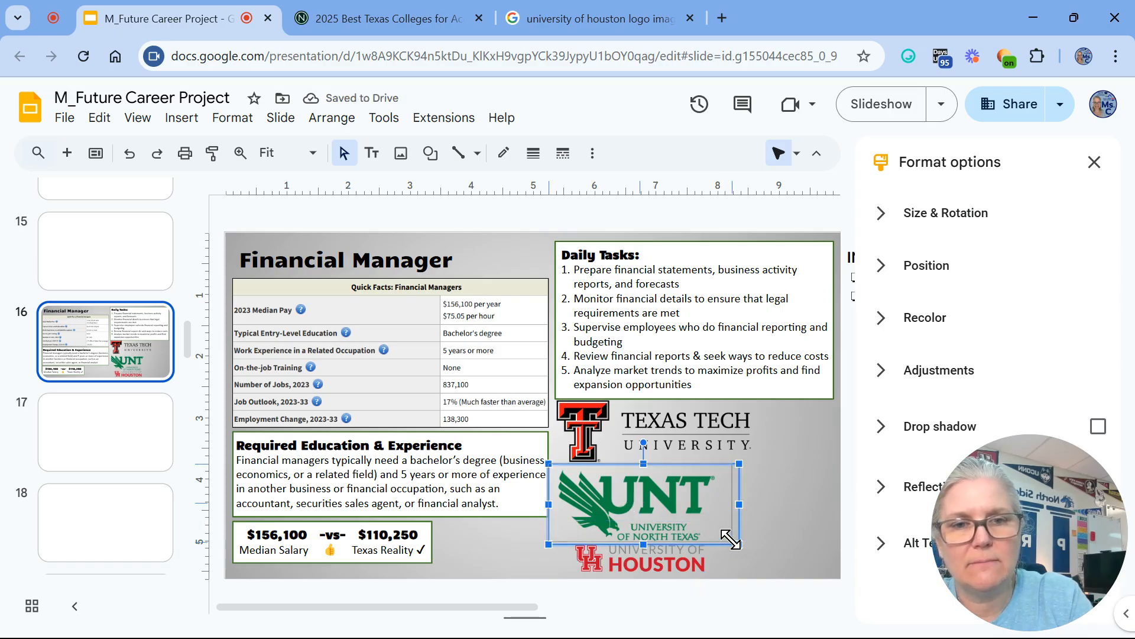
drag(731, 539, 688, 517)
click(714, 441)
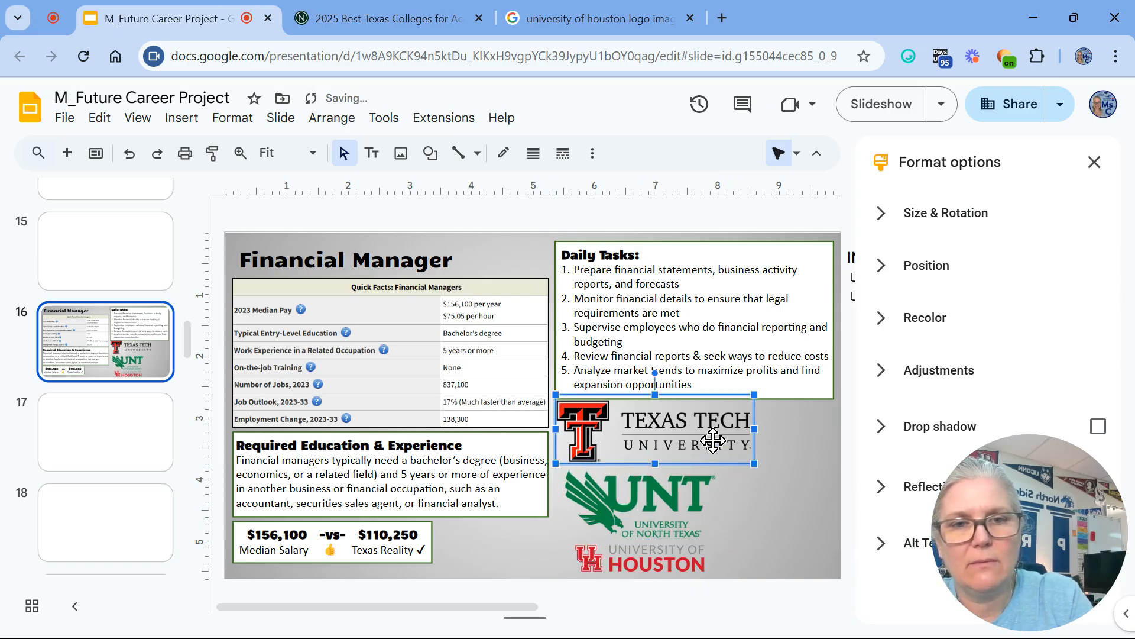
drag(754, 465, 732, 457)
drag(663, 432, 659, 437)
Line up the UNT and University of Houston logos under the Texas Tech logo and enlarge the Houston logo slightly
click(667, 487)
drag(667, 487, 660, 486)
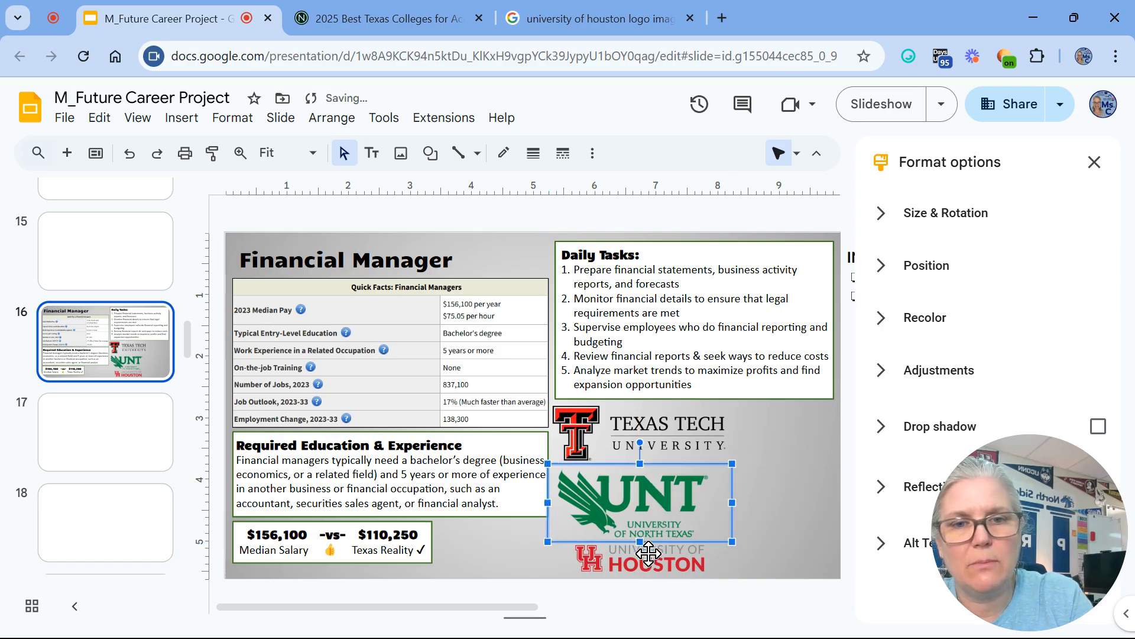
drag(648, 563, 624, 562)
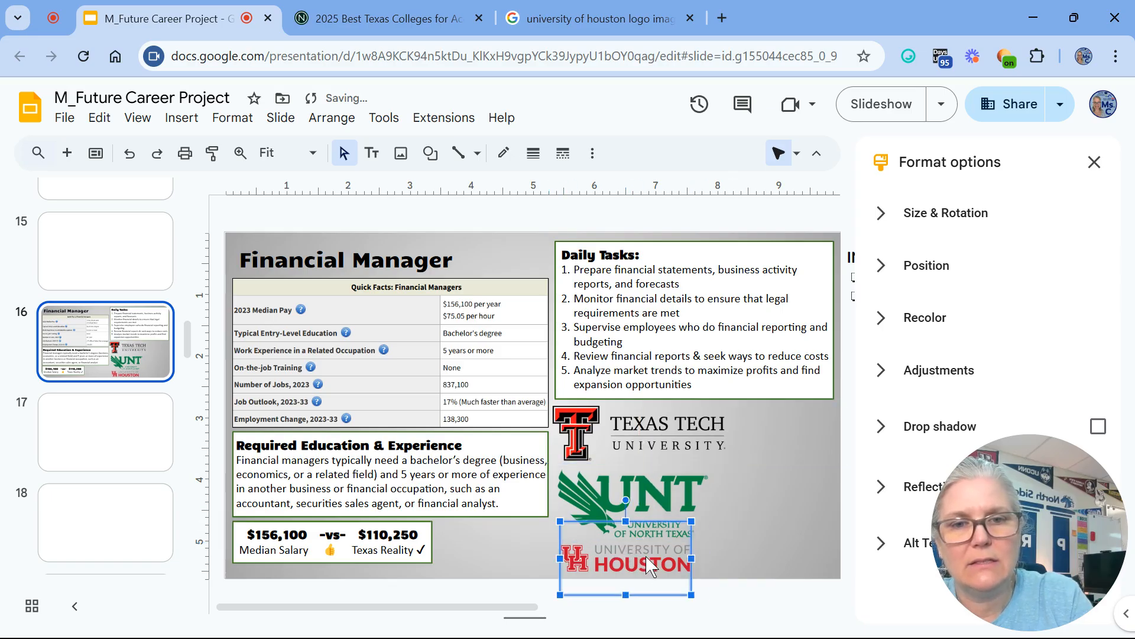
drag(665, 496, 664, 493)
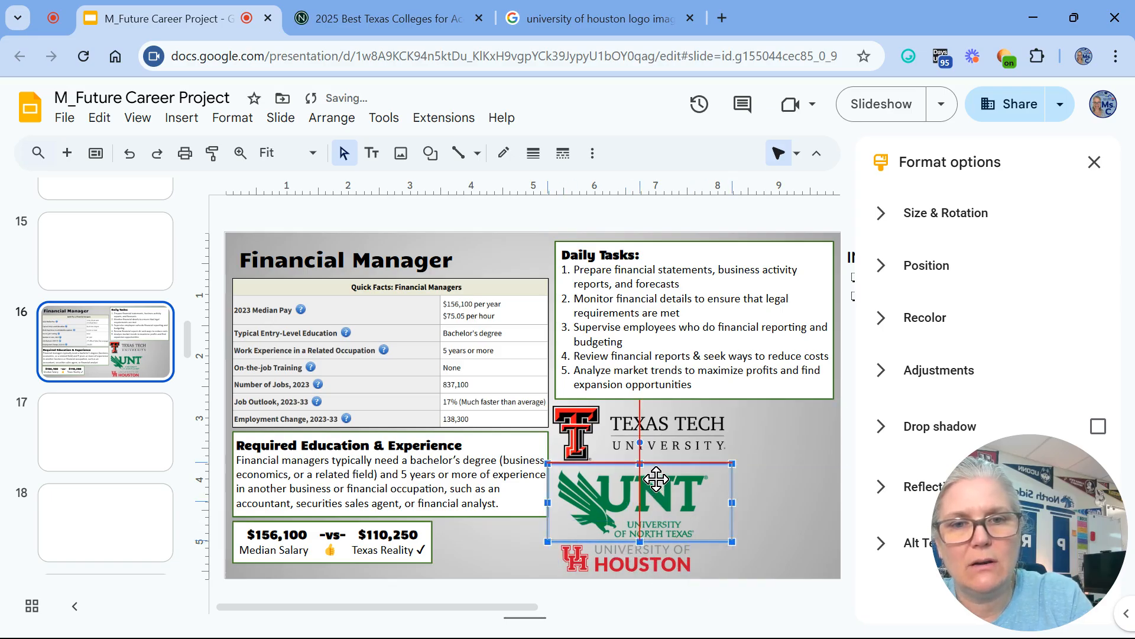
click(679, 547)
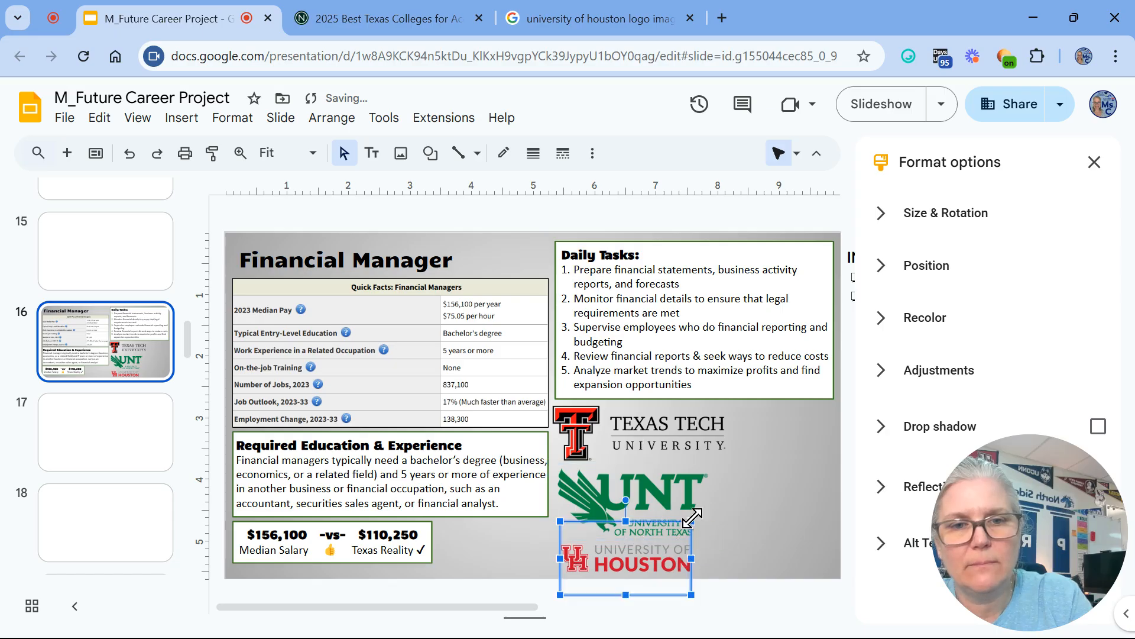
drag(692, 521, 698, 516)
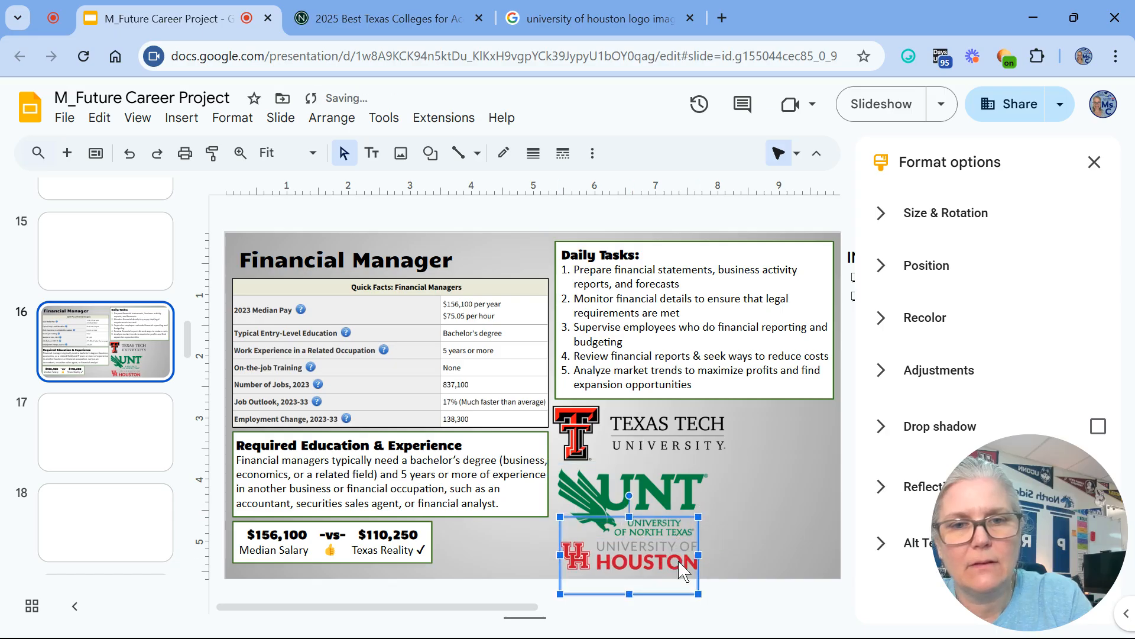
click(1095, 162)
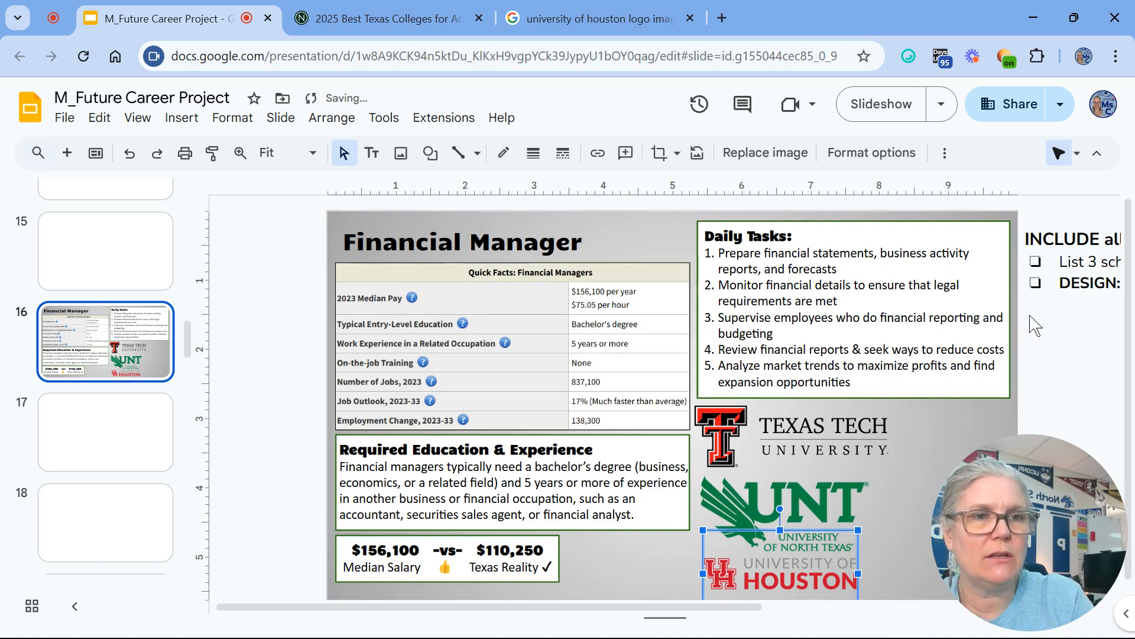
Delete the checklist item about listing 3 schools from the requirements text beside the slide
triple_click(1079, 262)
key(BackSpace)
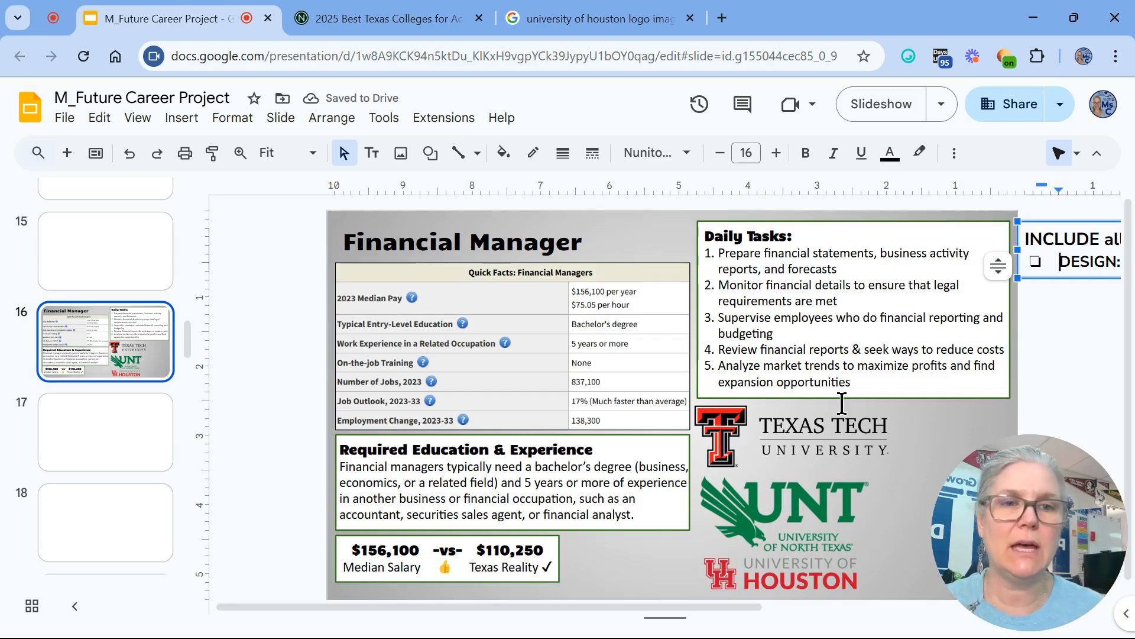
Nudge the UNT logo slightly upward, away from the University of Houston logo, and deselect it
click(808, 518)
scroll(808, 518, right, 5)
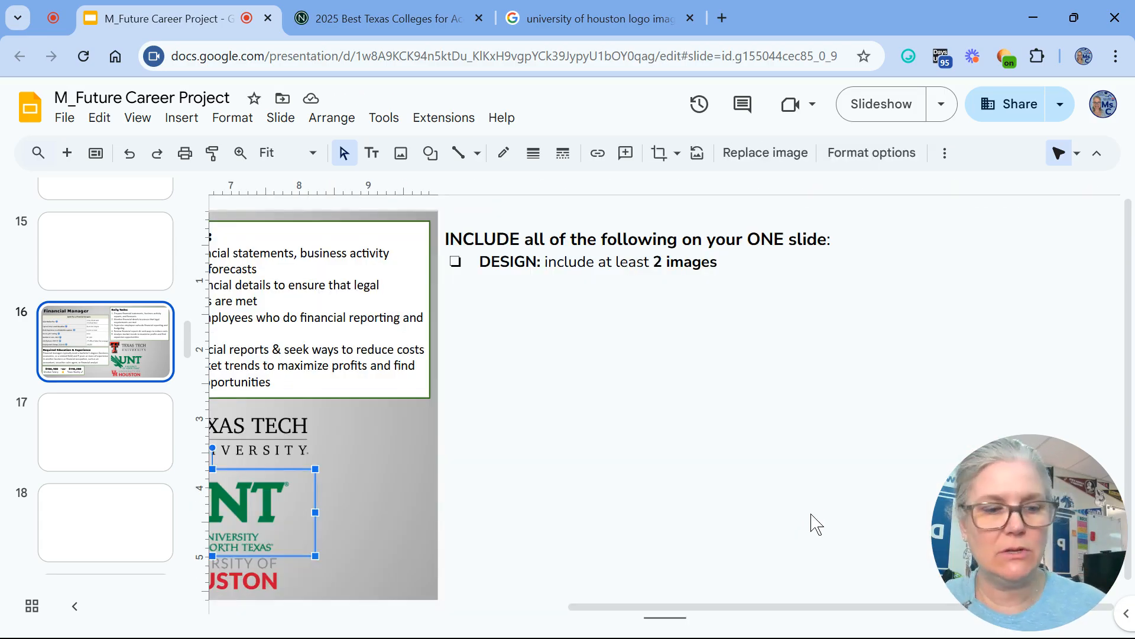
key(Up)
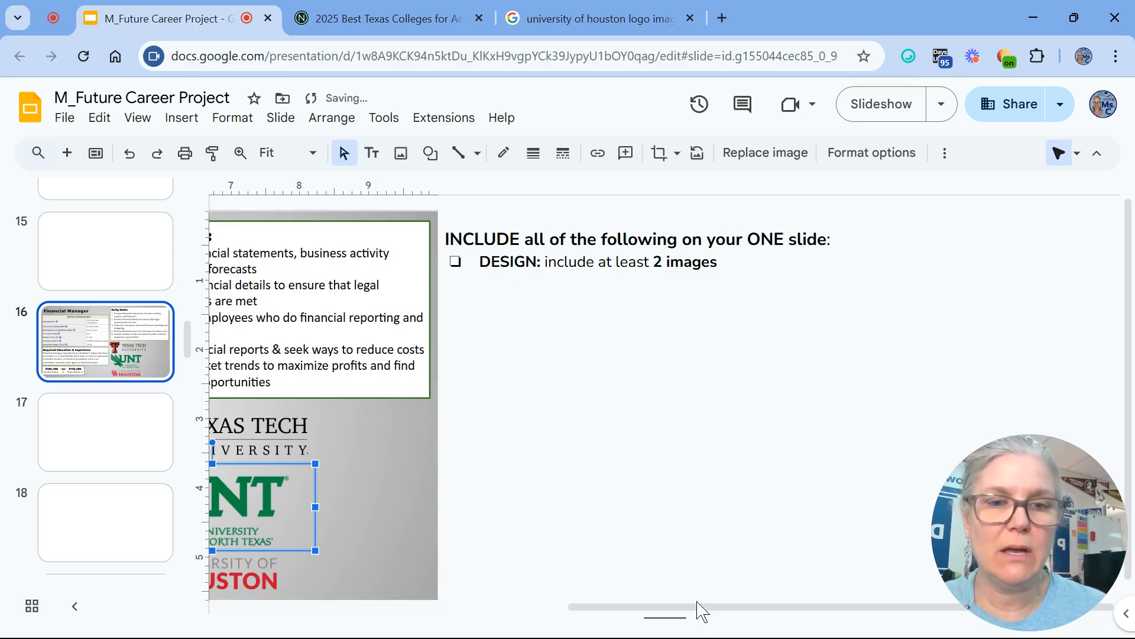
scroll(699, 609, left, 5)
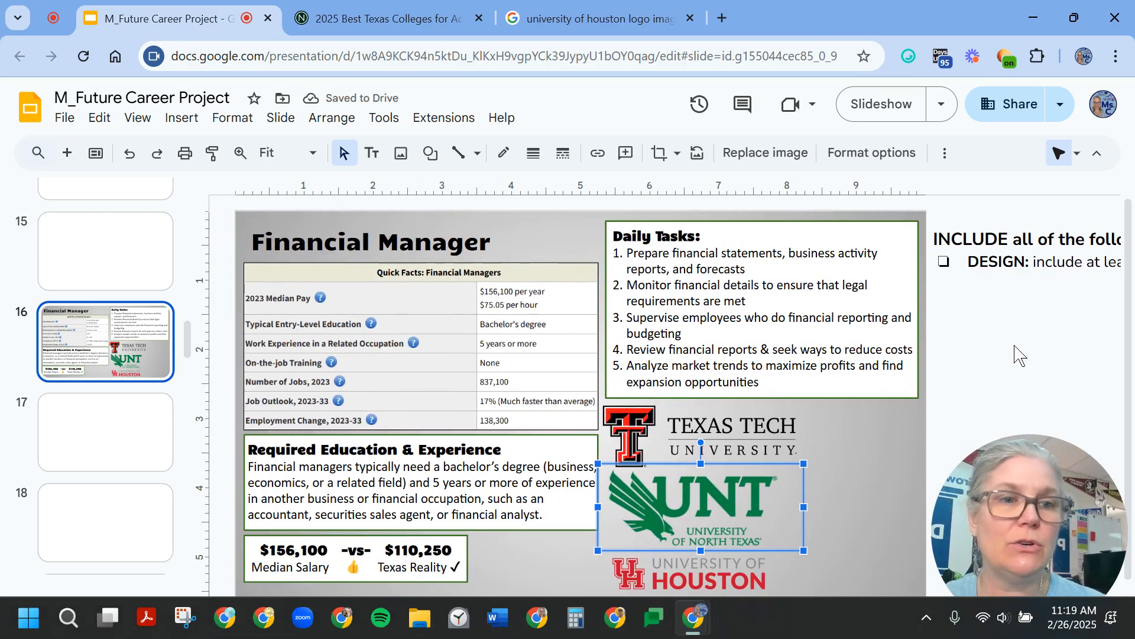
click(1017, 352)
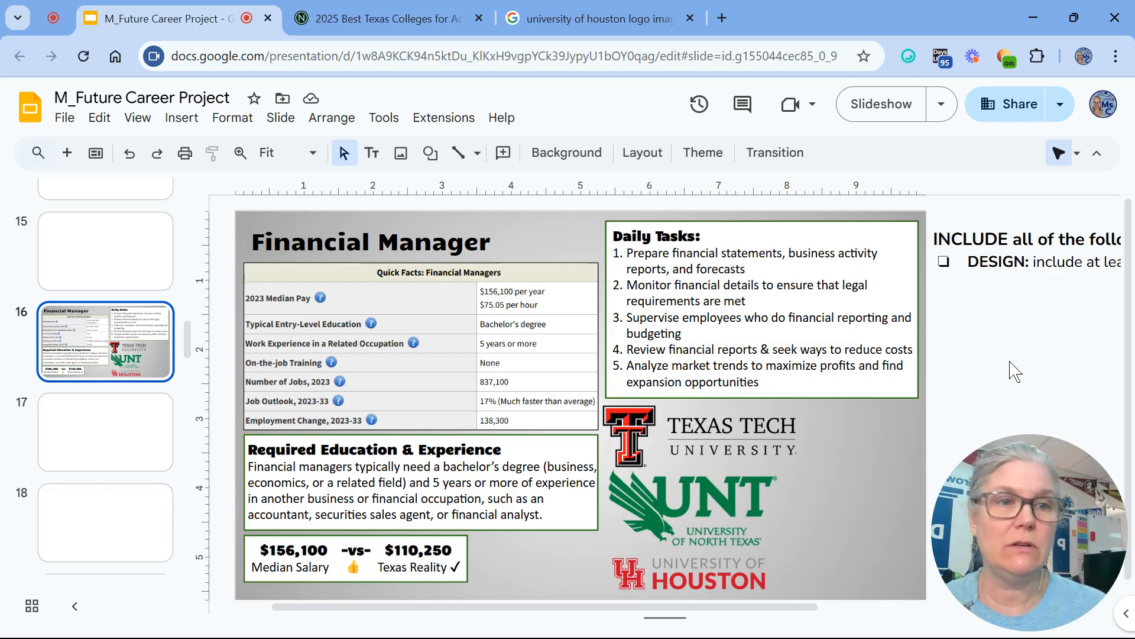
Delete the remaining "INCLUDE all of the following on your ONE slide" text box beside the slide
click(1021, 261)
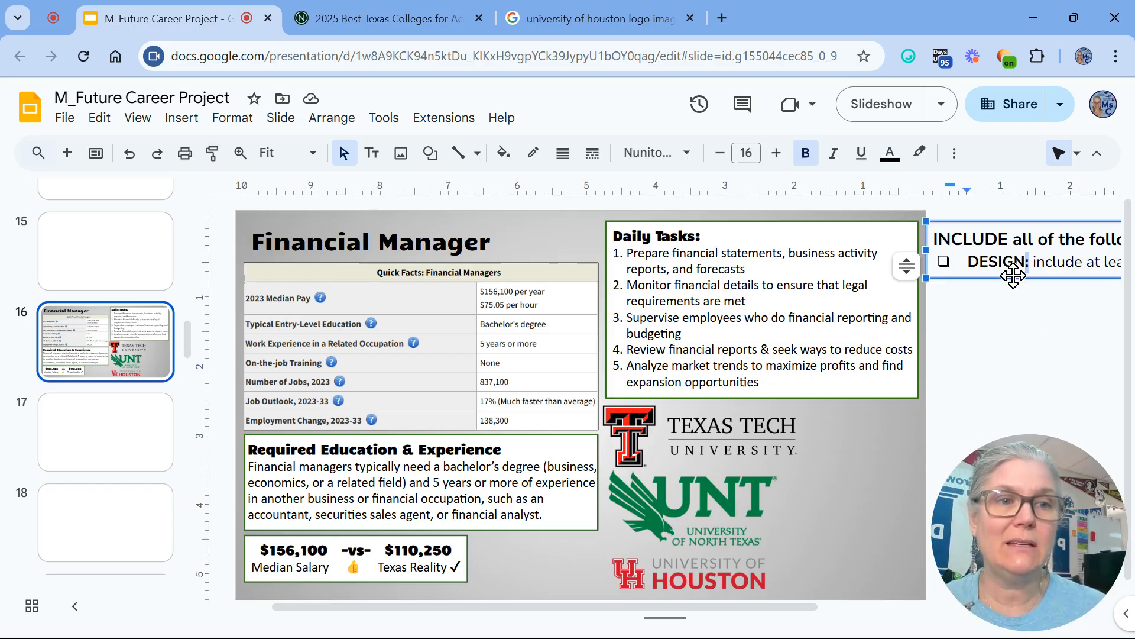
drag(1014, 275, 779, 318)
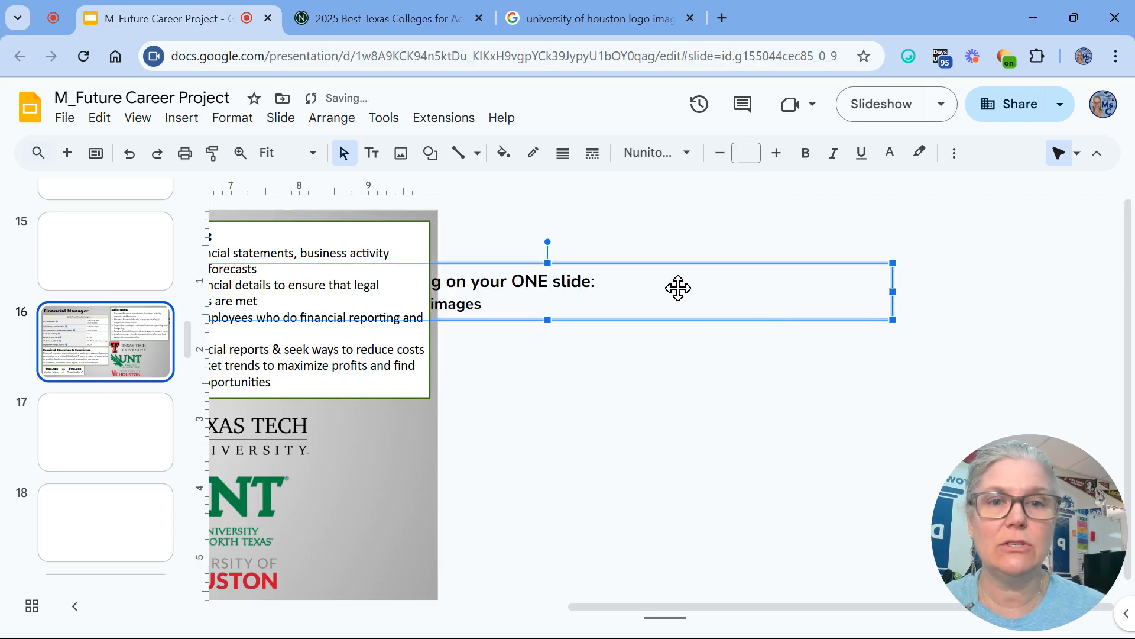
key(Delete)
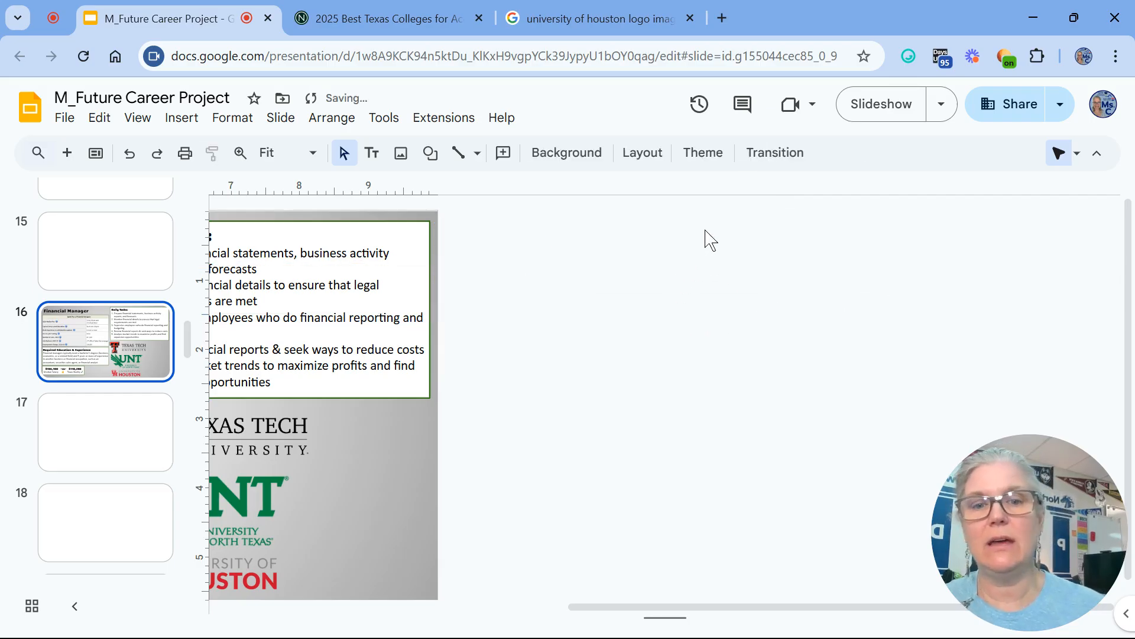
drag(642, 607, 290, 607)
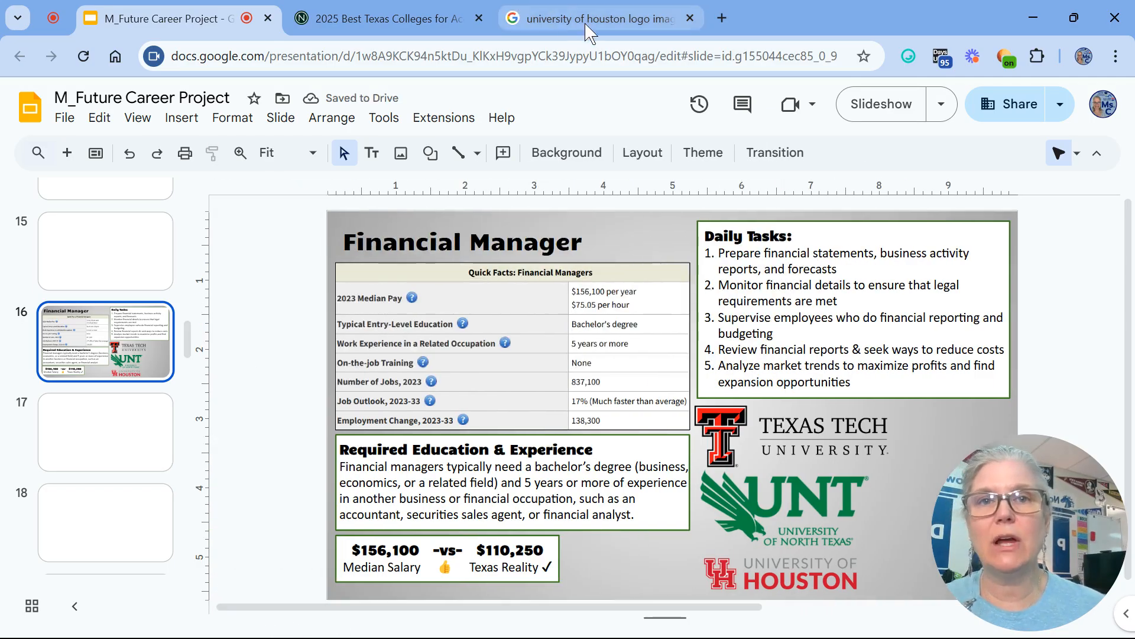
Switch to the Google image search and run a search for "finance image"
click(585, 23)
click(796, 120)
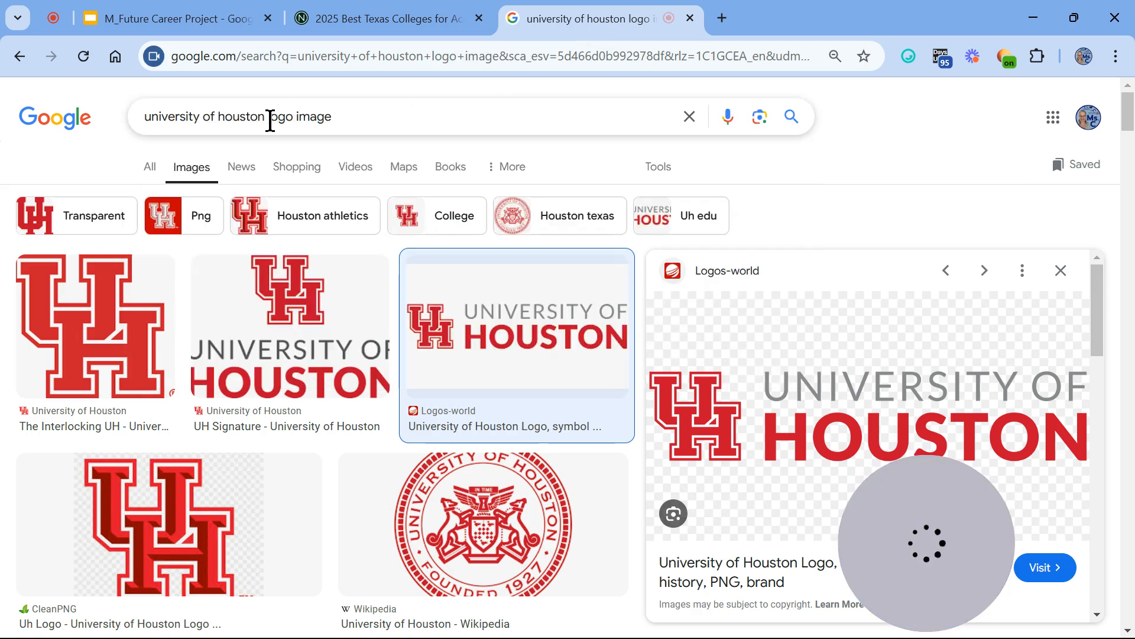
key(ctrl+a)
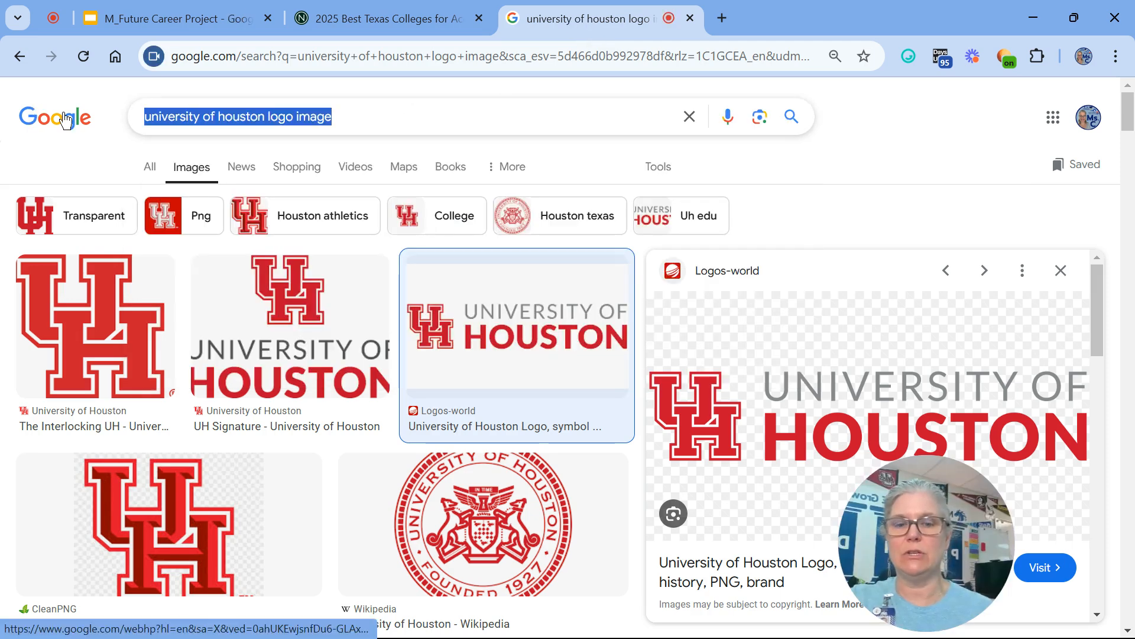
text(financ)
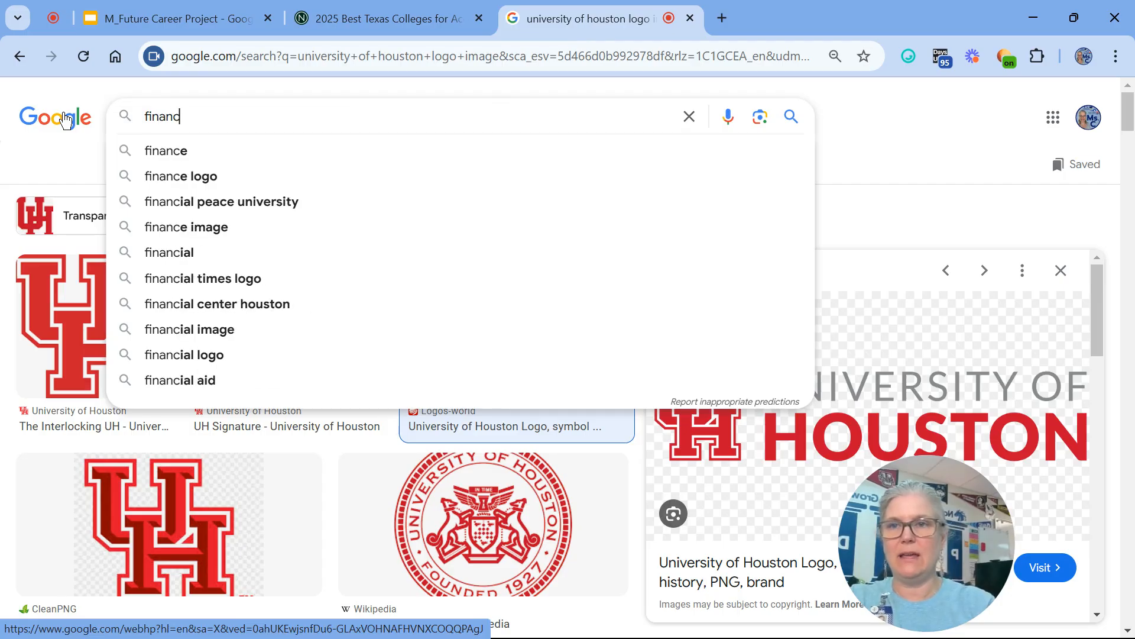
text(e image)
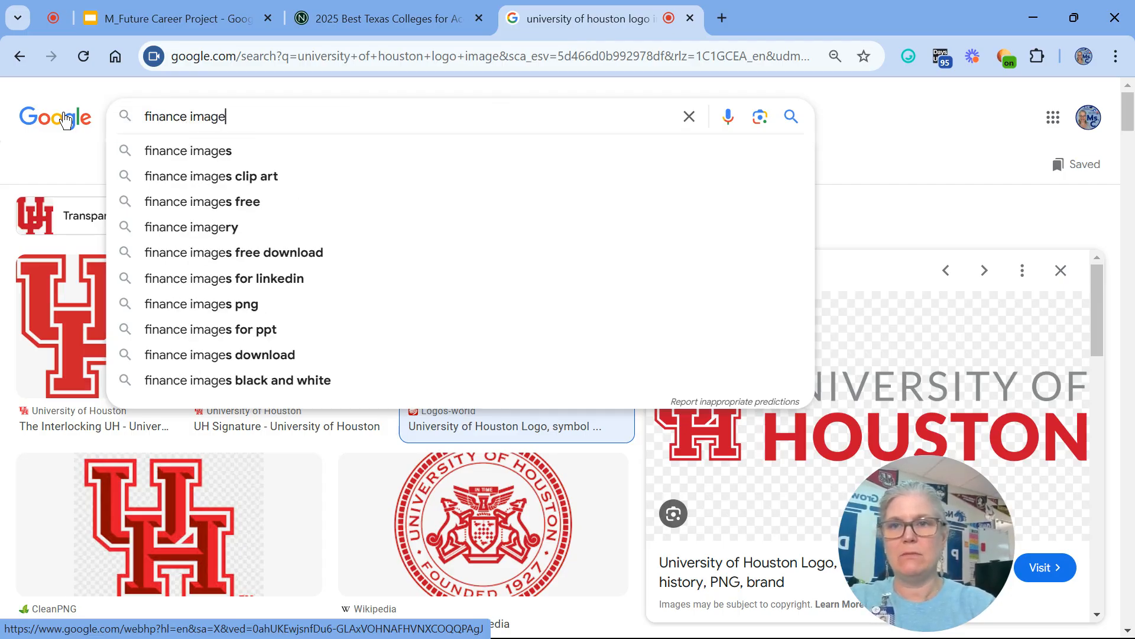
key(Return)
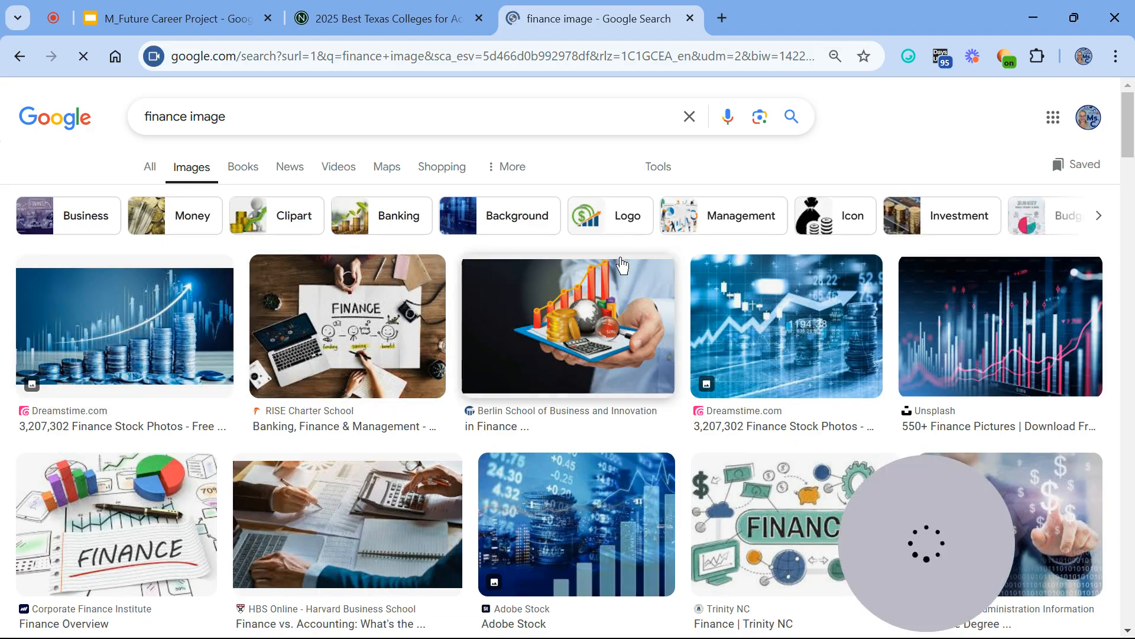
Filter the finance image results by color to transparent images only
click(655, 168)
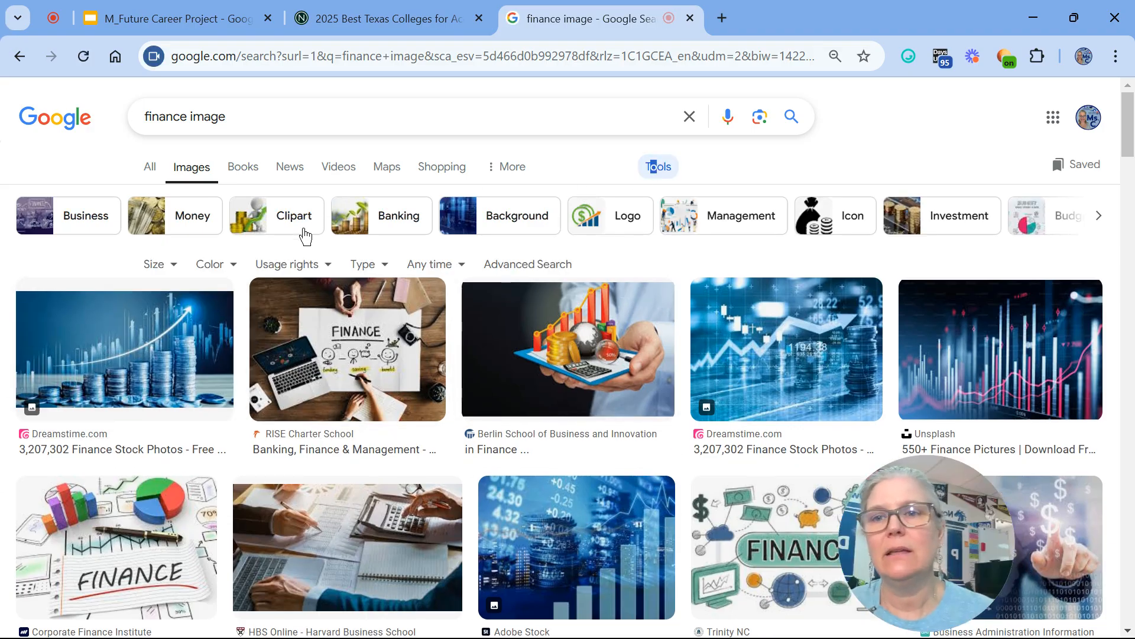
click(221, 264)
click(232, 341)
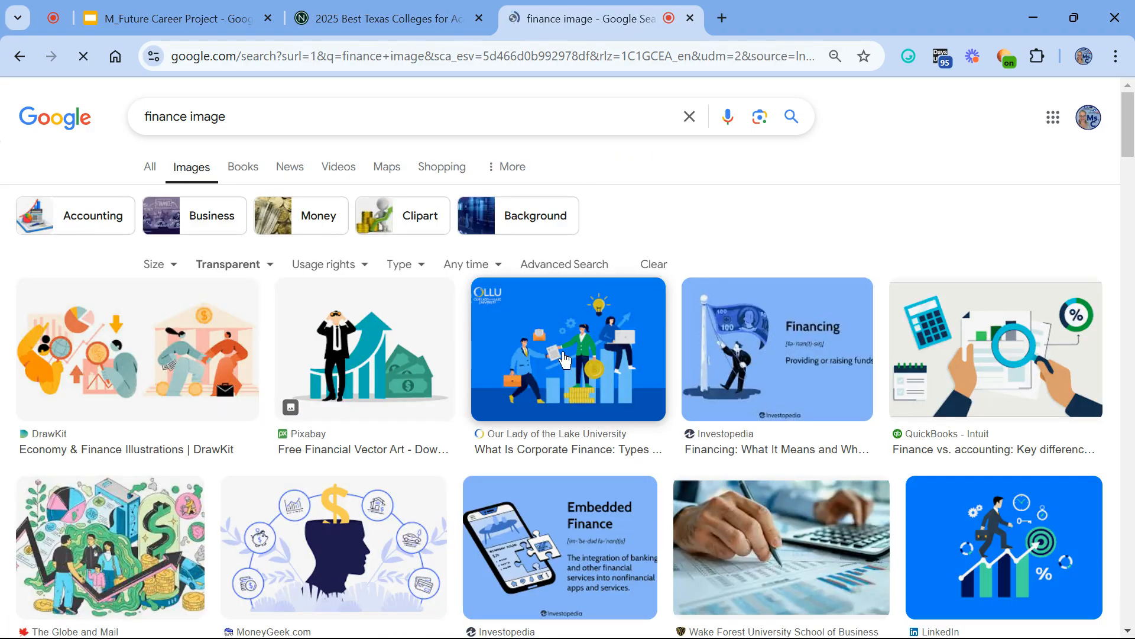
Browse the transparent finance image results and preview the MoneyGeek, QuickBooks, Pixabay and LinkedIn candidates
scroll(325, 322, down, 4)
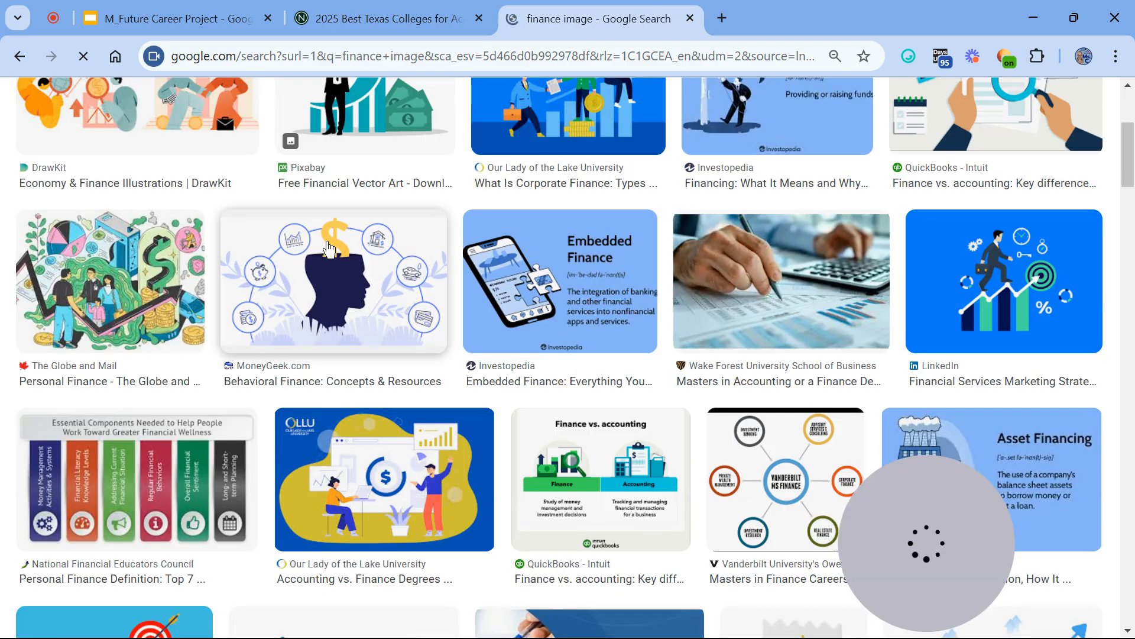
click(378, 272)
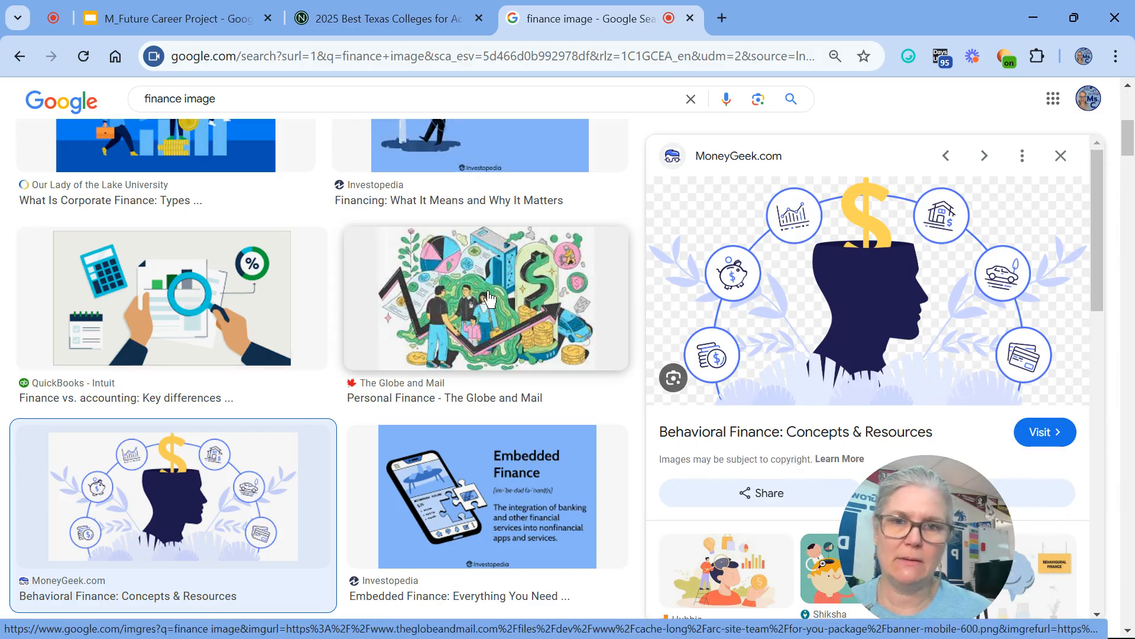
click(219, 311)
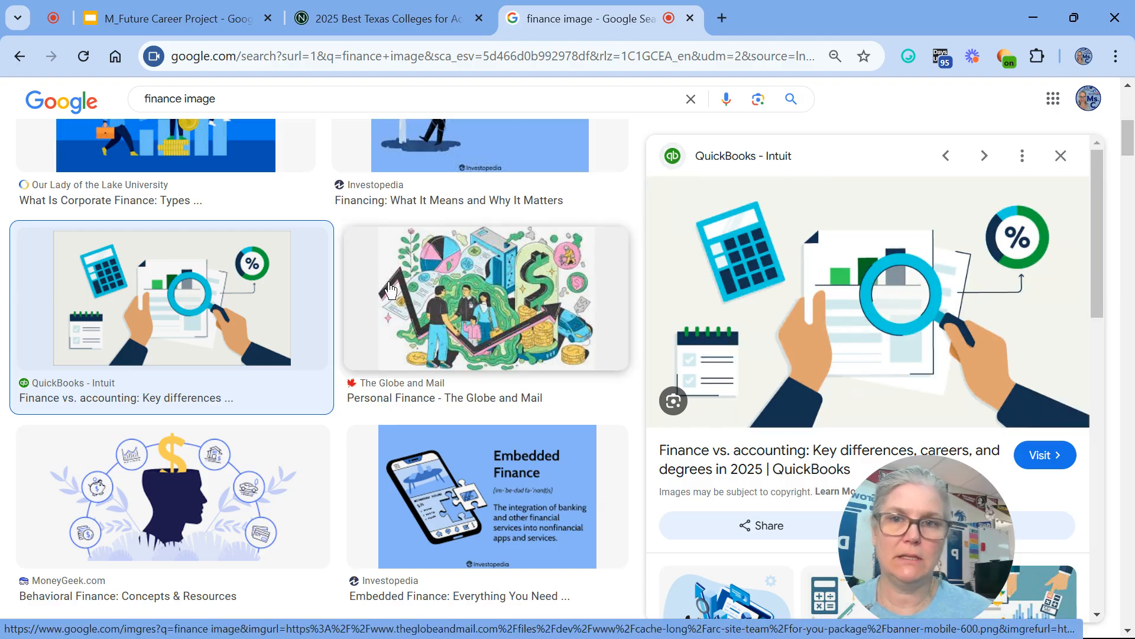
scroll(400, 290, up, 6)
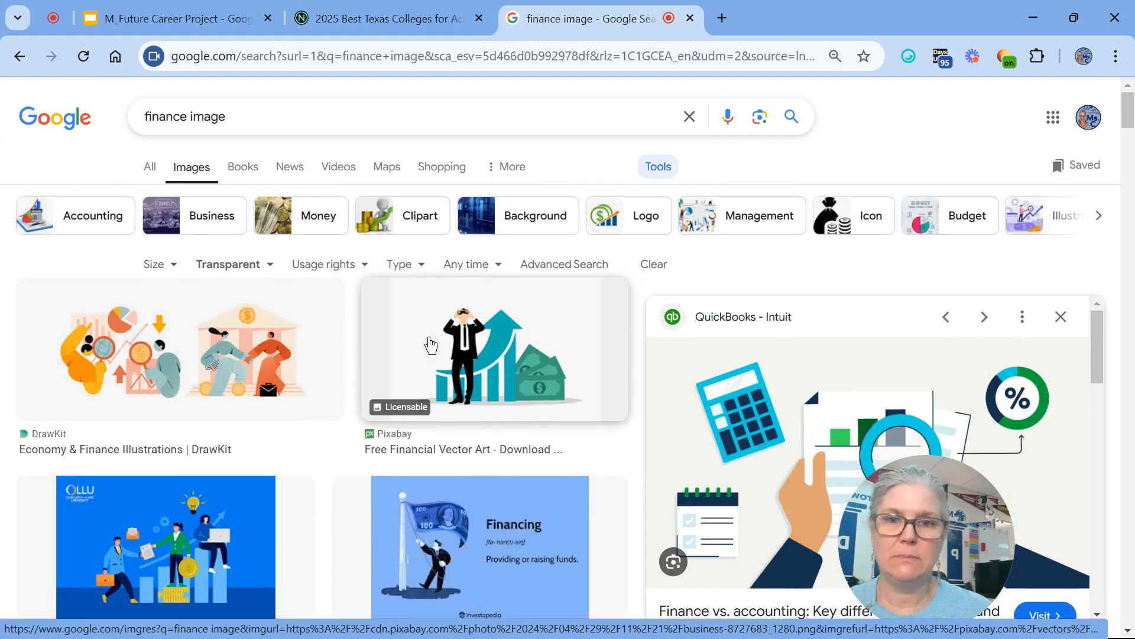
click(430, 345)
scroll(281, 365, down, 4)
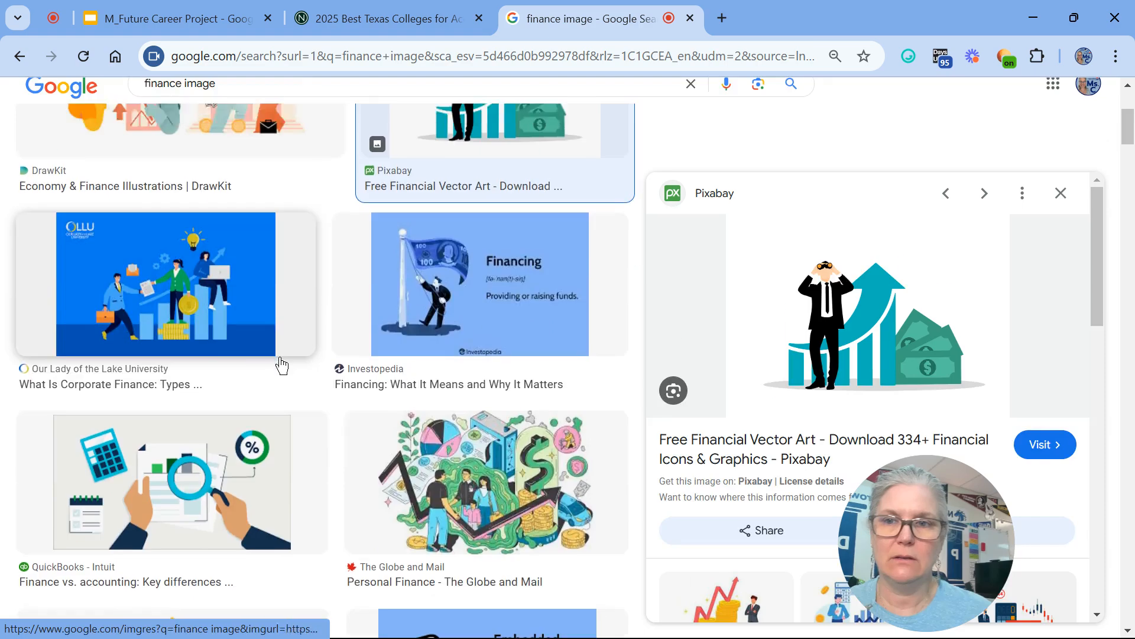
scroll(282, 365, down, 5)
click(214, 356)
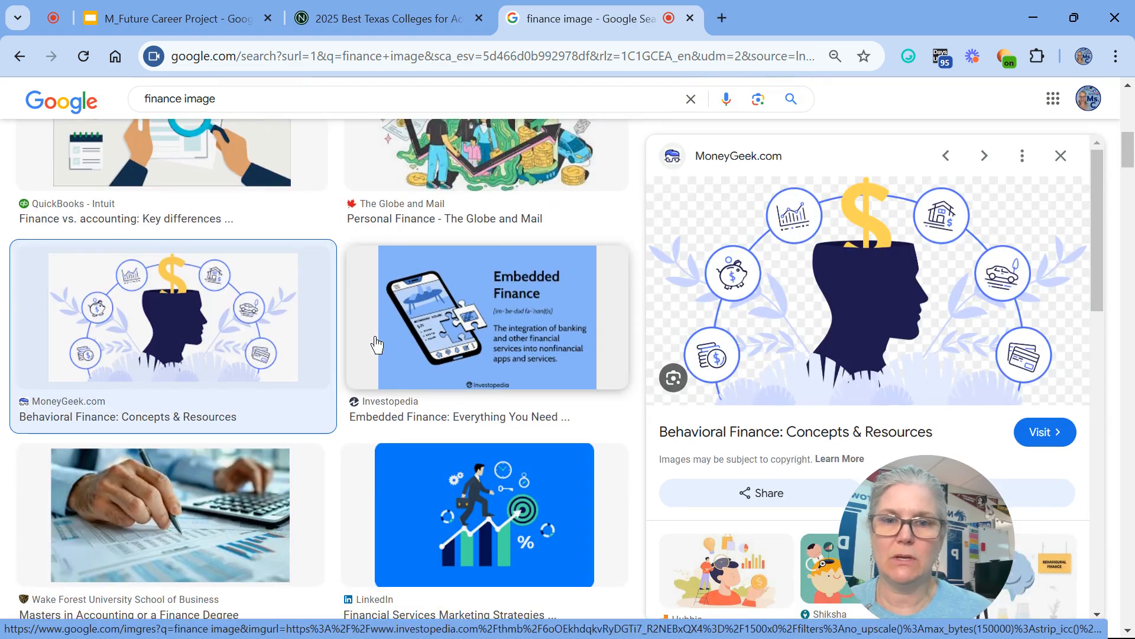
scroll(374, 343, down, 4)
click(537, 285)
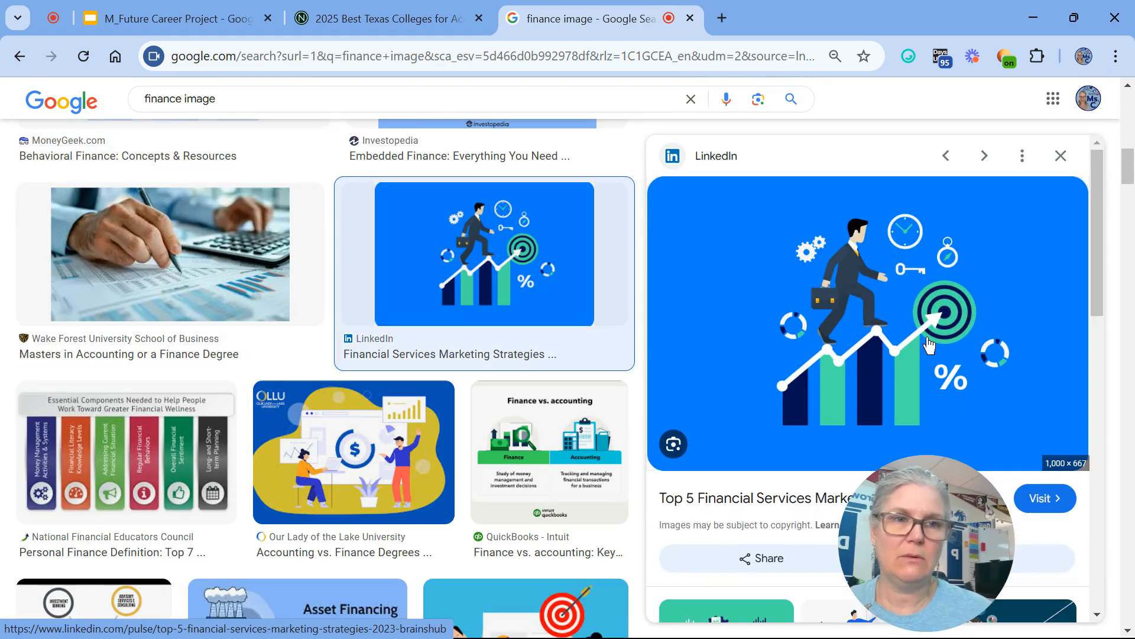
scroll(249, 355, down, 4)
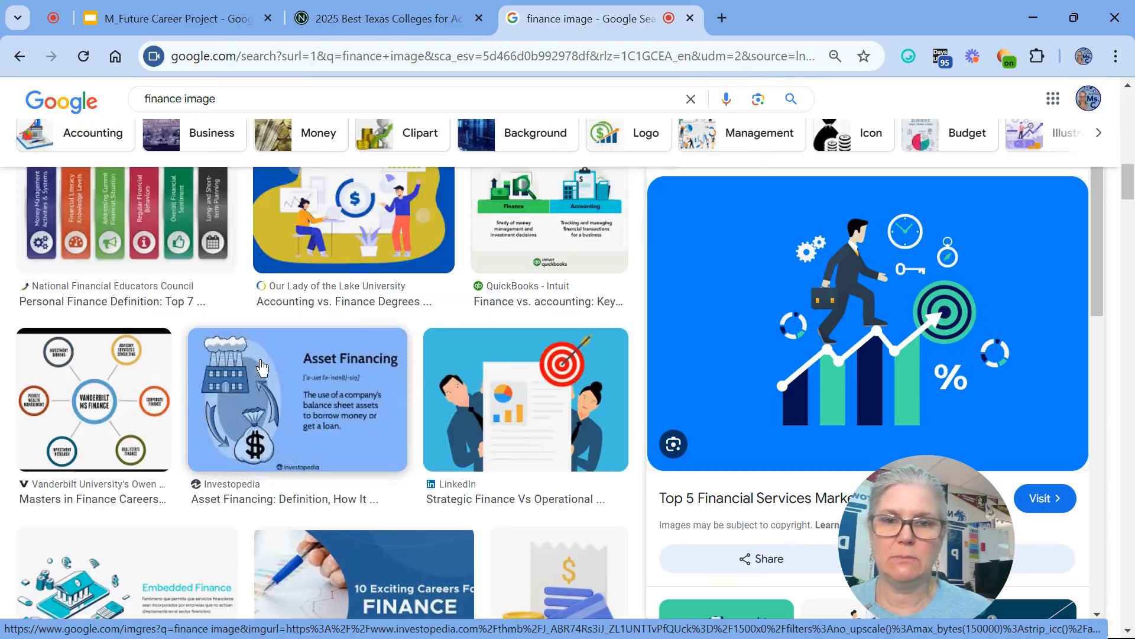
scroll(262, 367, up, 5)
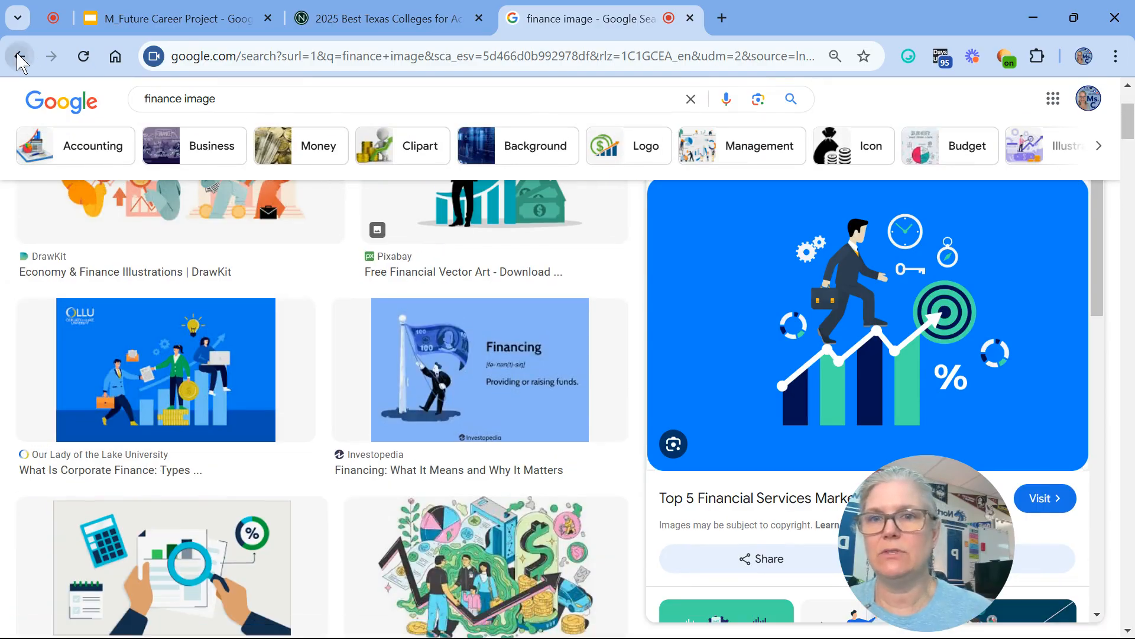
Return to the MoneyGeek Behavioral Finance preview and bring its image onto the Financial Manager slide in Google Slides
click(19, 59)
scroll(580, 330, up, 9)
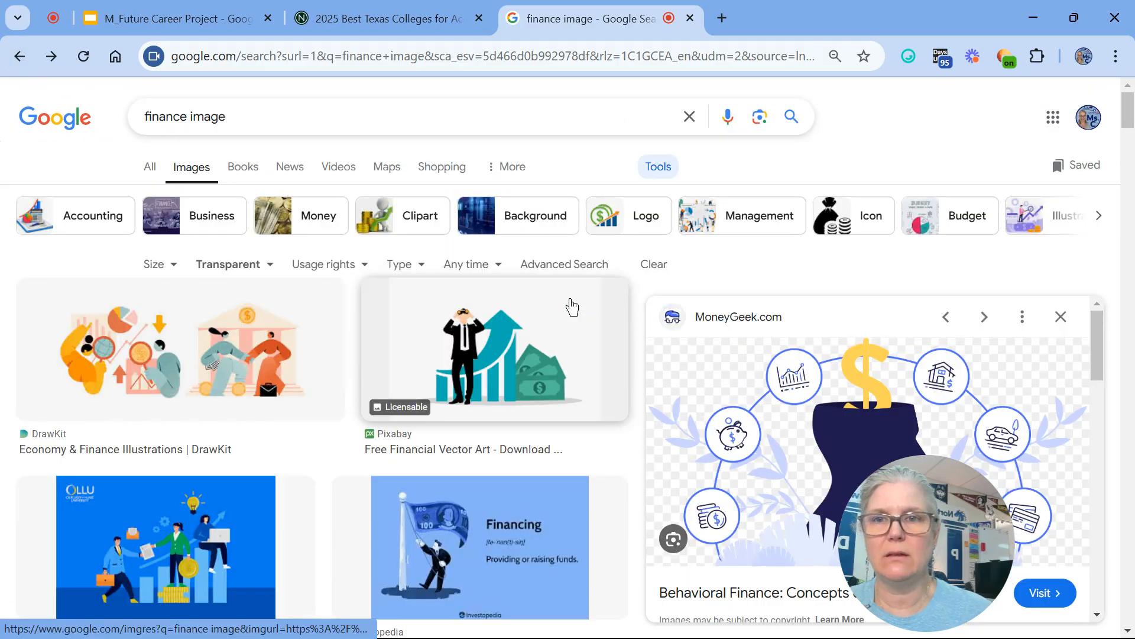
scroll(810, 377, down, 3)
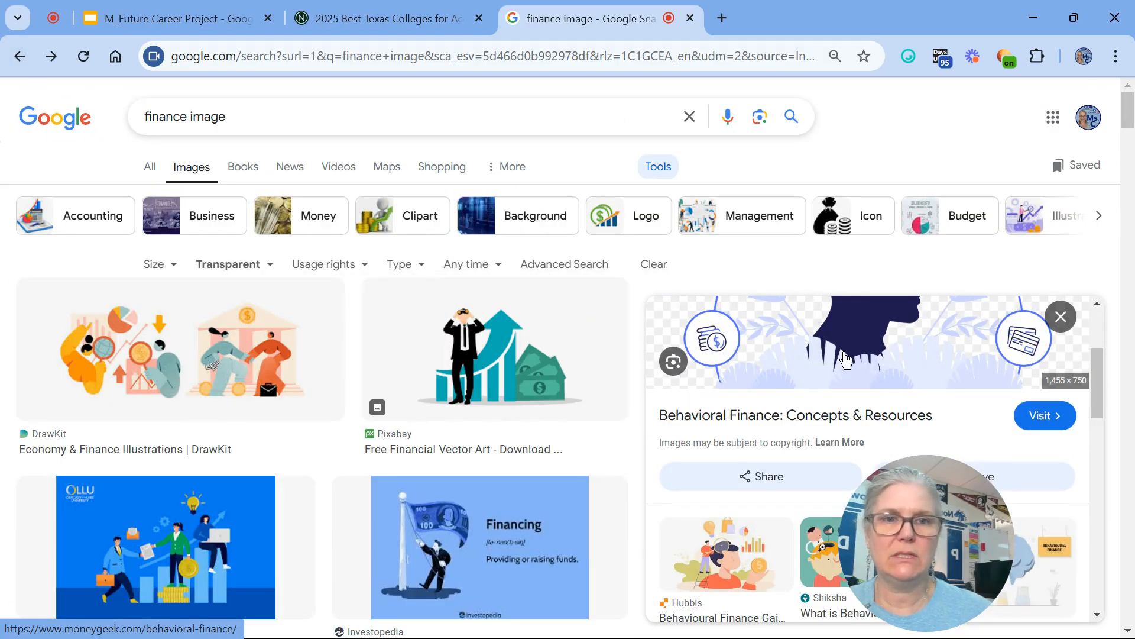
click(880, 368)
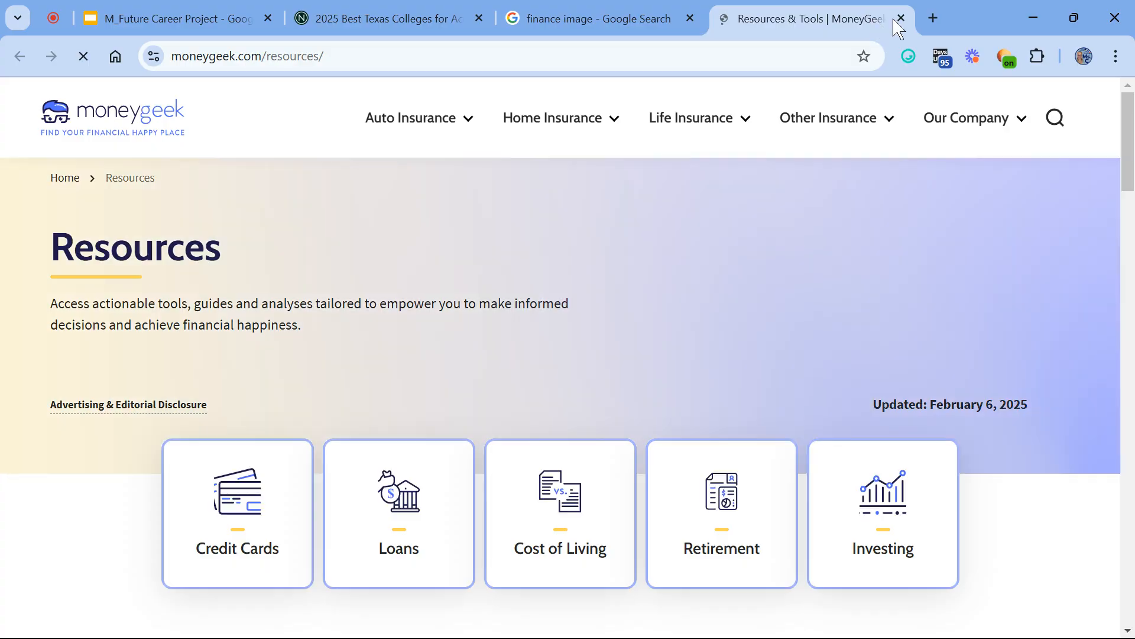
click(901, 18)
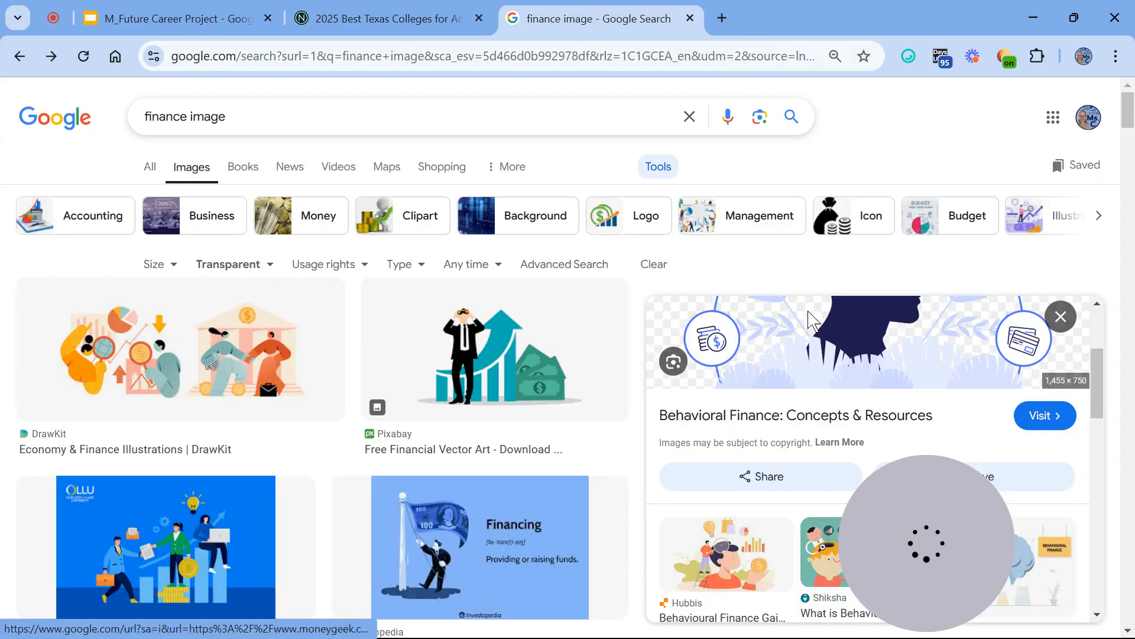
drag(812, 373, 302, 538)
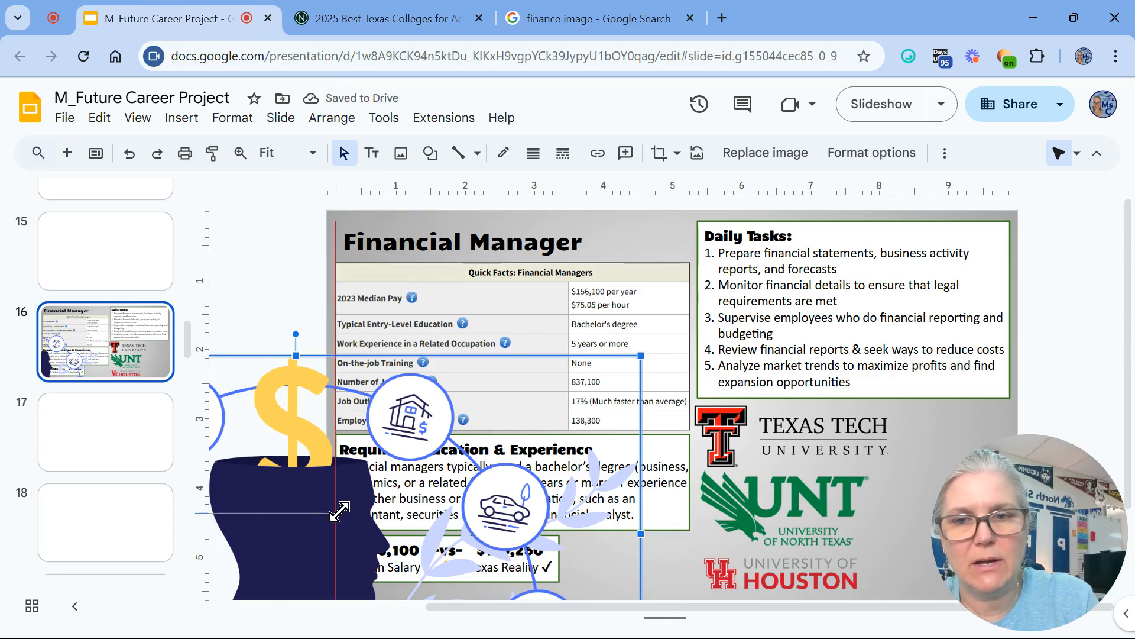
Shrink the Behavioral Finance image to about 4.4 inches wide and bring it fully inside the slide's lower-left corner
drag(340, 511, 336, 513)
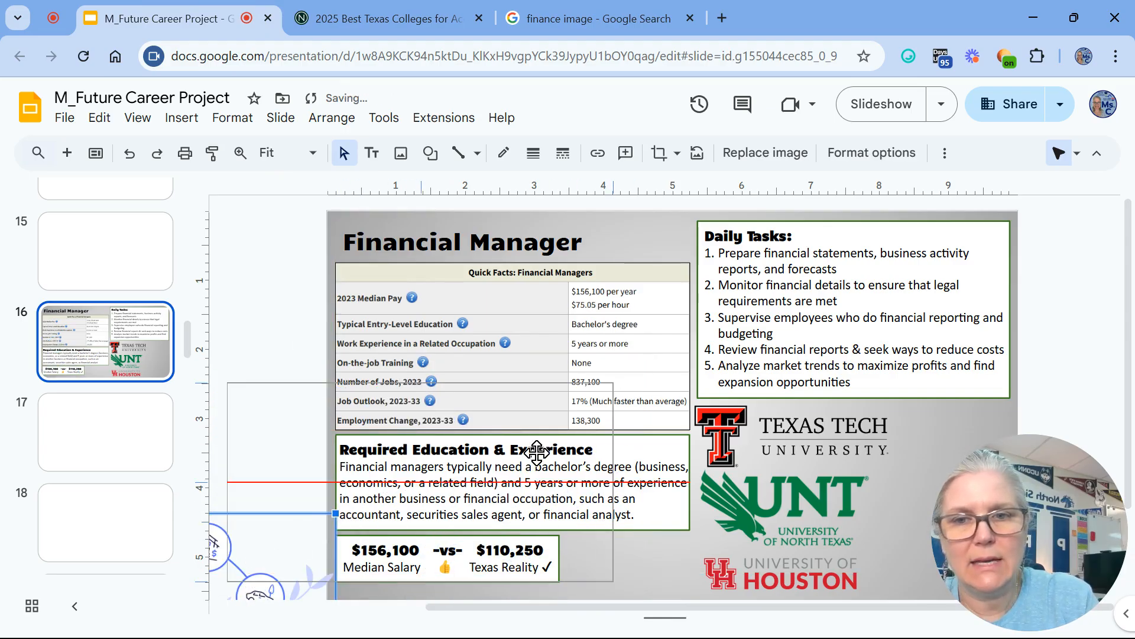
key(ctrl+z)
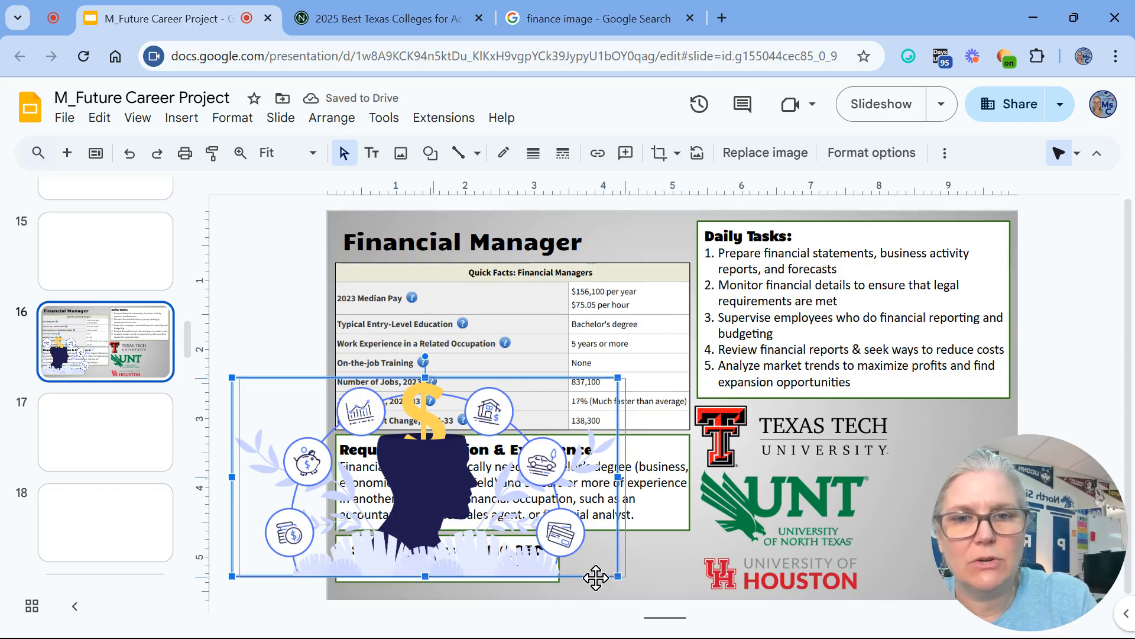
drag(596, 578, 678, 596)
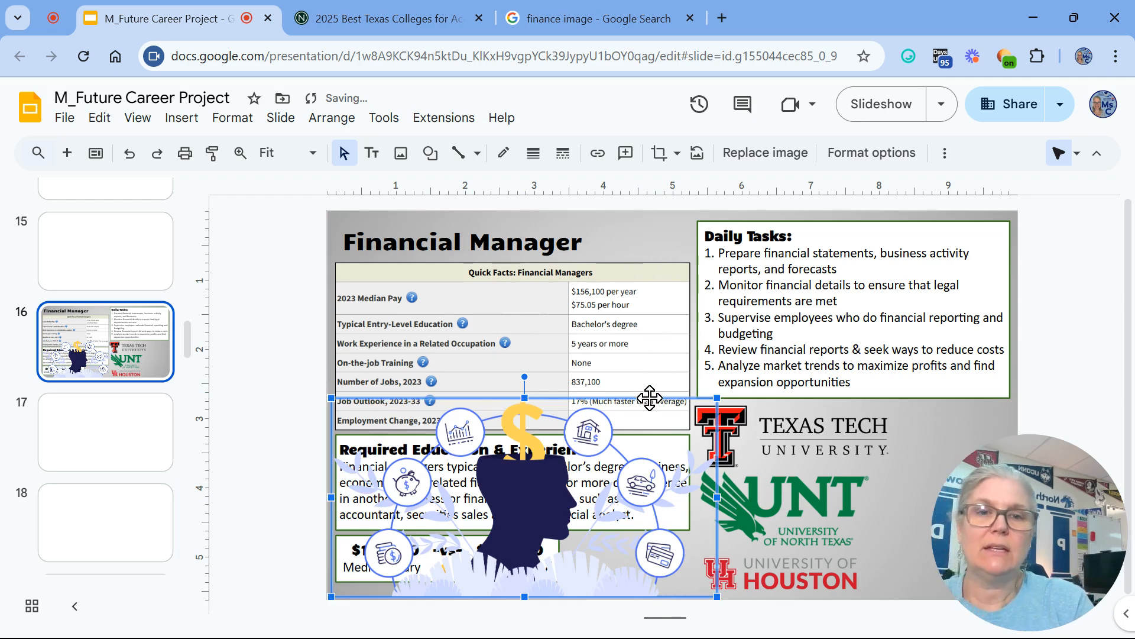
drag(718, 398, 622, 499)
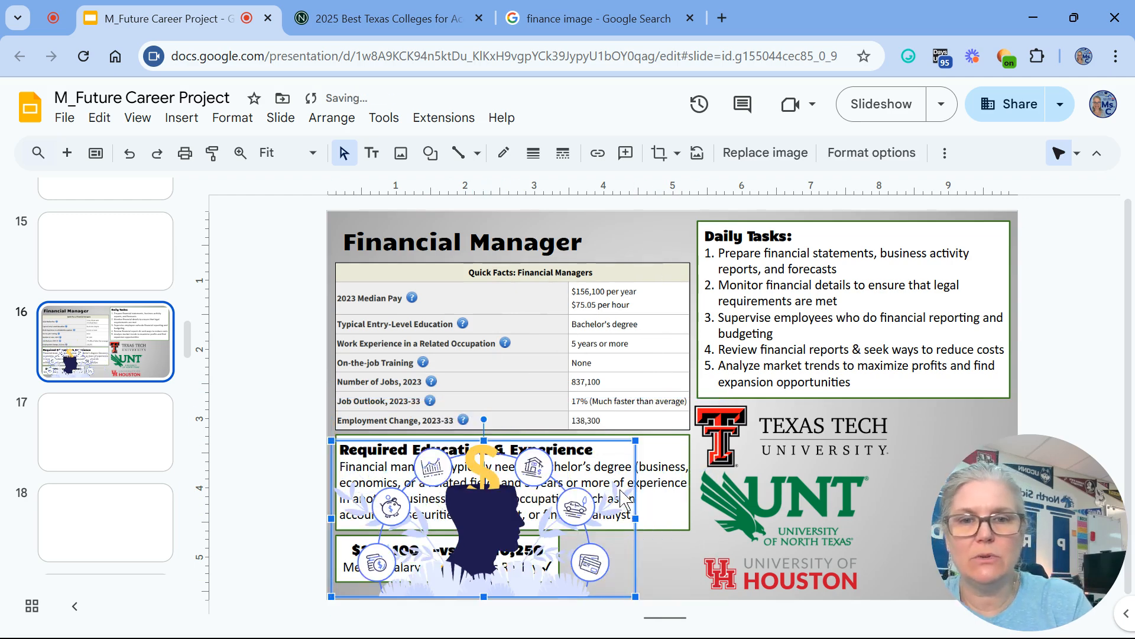
Move the Behavioral Finance image across to the slide's lower-right corner, flush with the slide's right edge
drag(484, 571, 814, 573)
drag(1029, 528, 1029, 240)
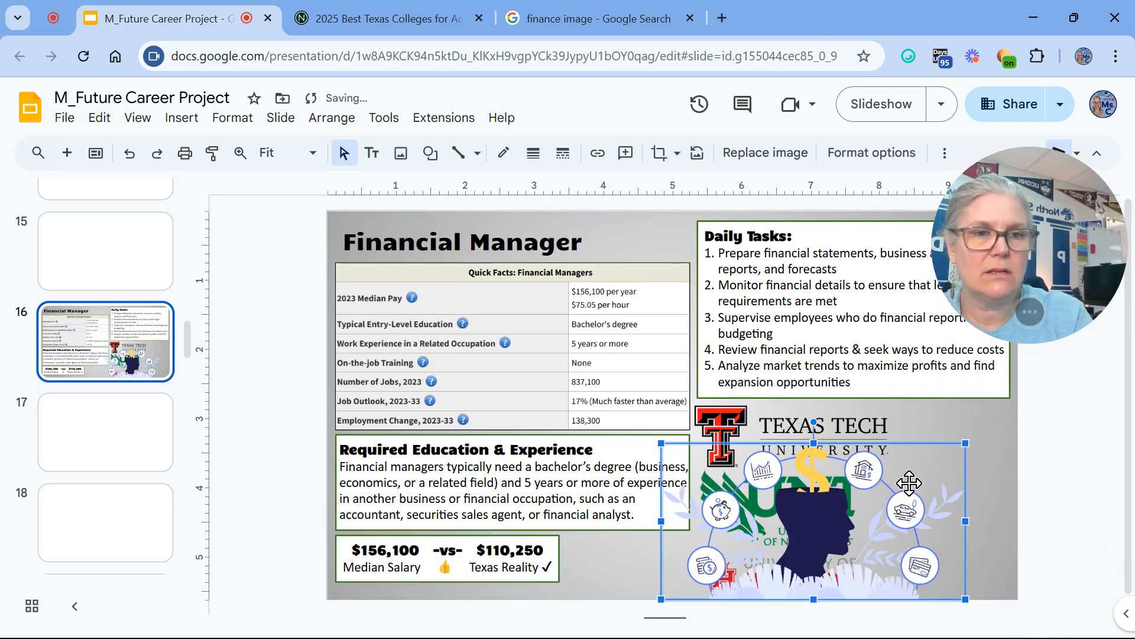
drag(829, 587, 882, 588)
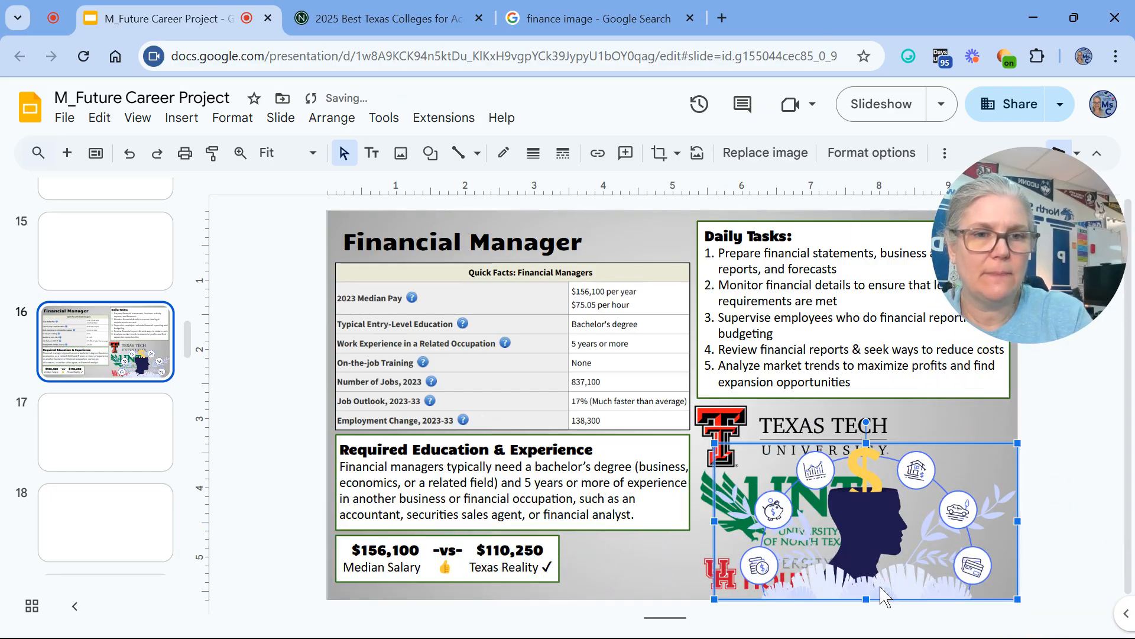